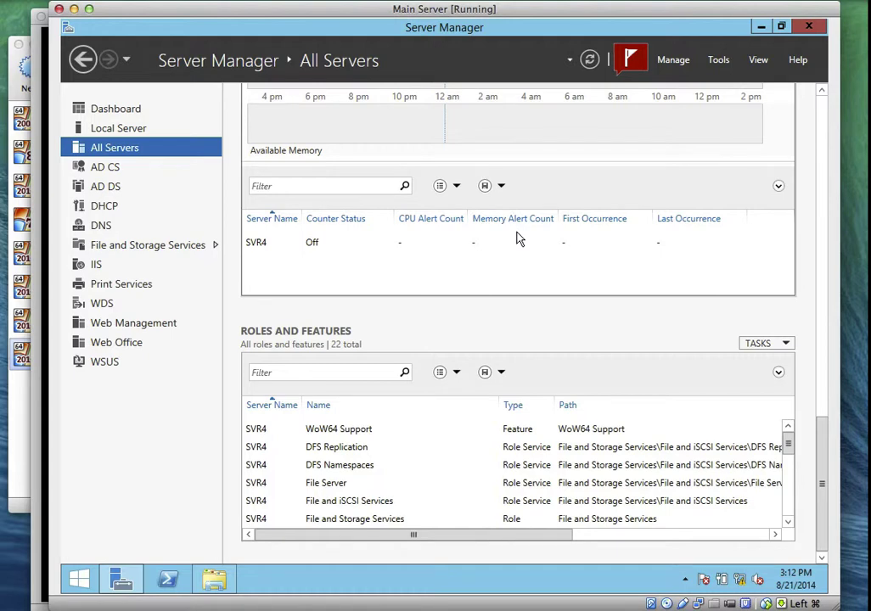
Step: Show the local server's properties and open the C: drive in File Explorer
{"action": "left_click", "coordinate": [131, 129]}
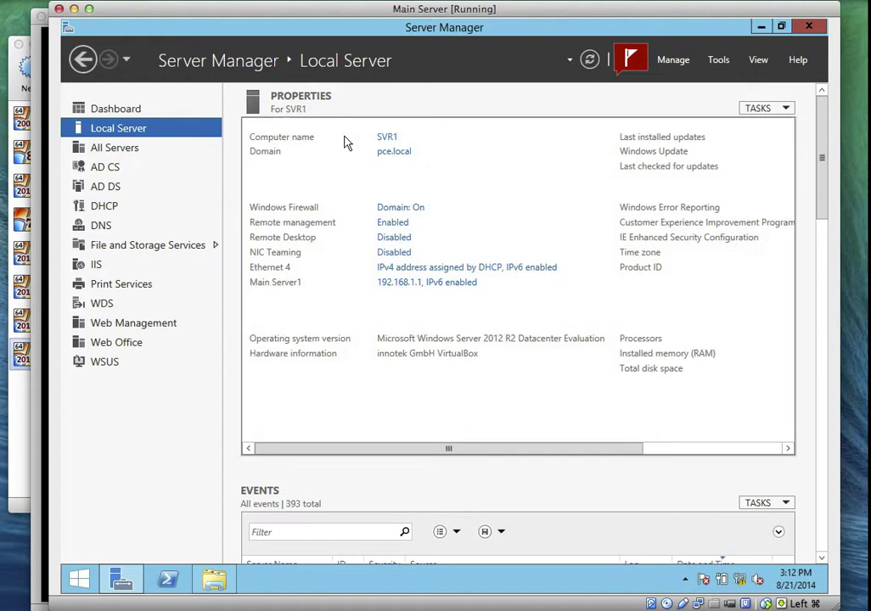
{"action": "left_click", "coordinate": [215, 581]}
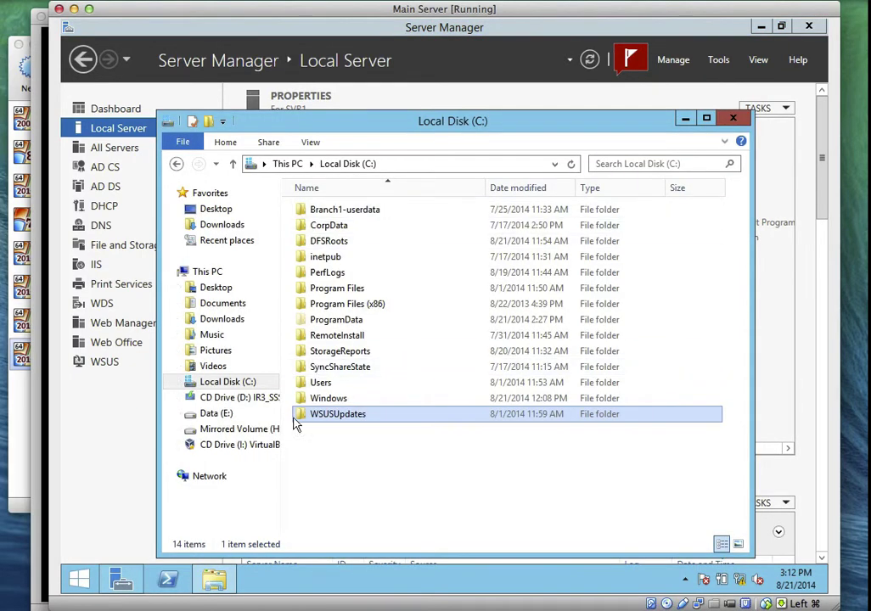
{"action": "left_click", "coordinate": [208, 272]}
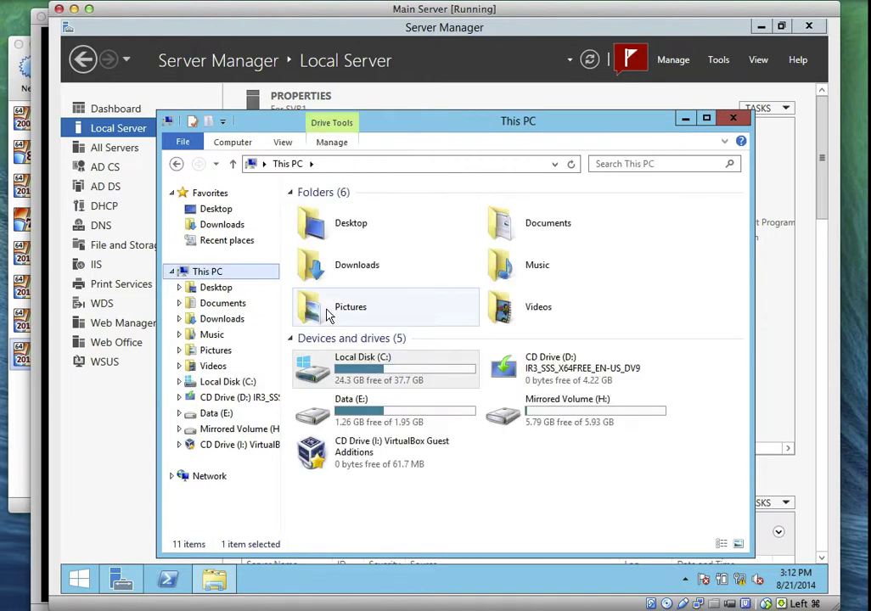
{"action": "double_click", "coordinate": [371, 378]}
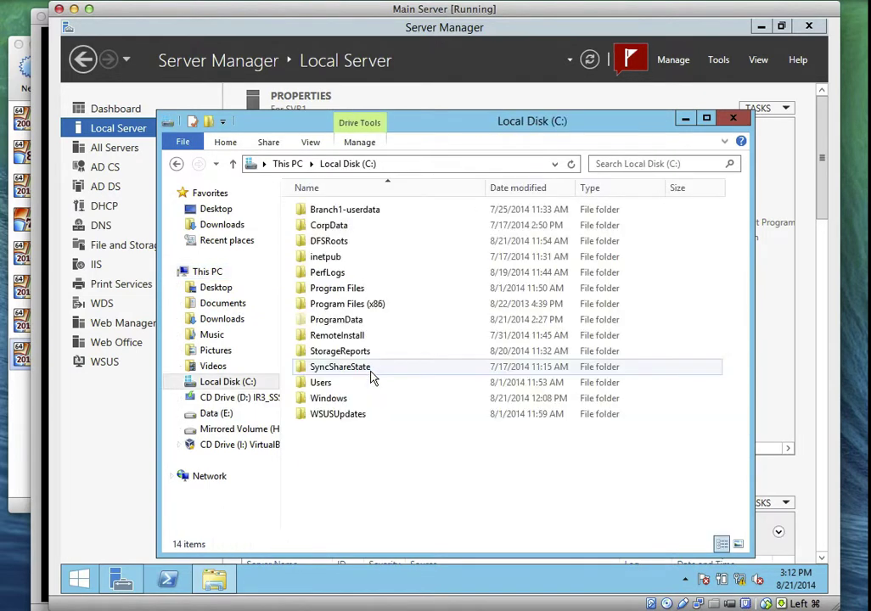
Step: Create a new folder named BranchDocs at the root of the C: drive
{"action": "right_click", "coordinate": [391, 464]}
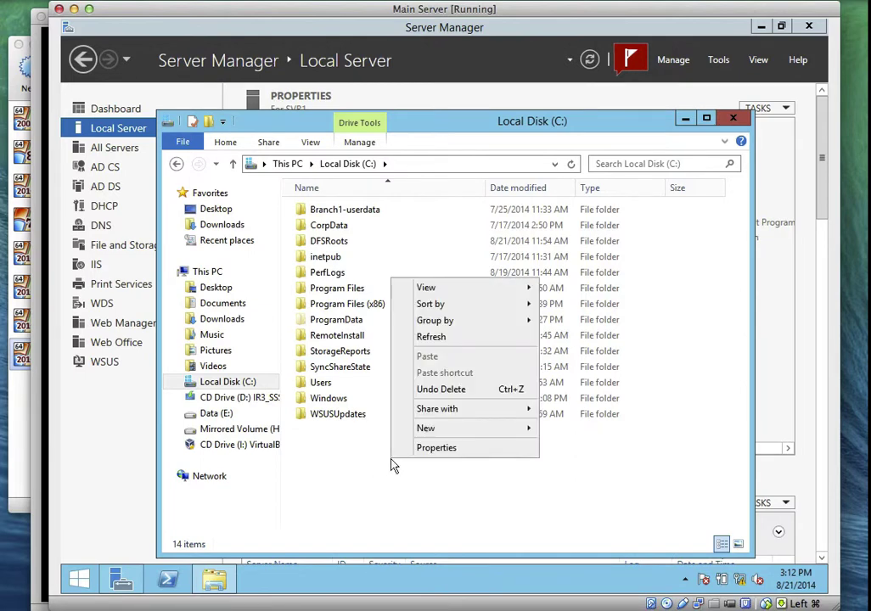
{"action": "mouse_move", "coordinate": [512, 429]}
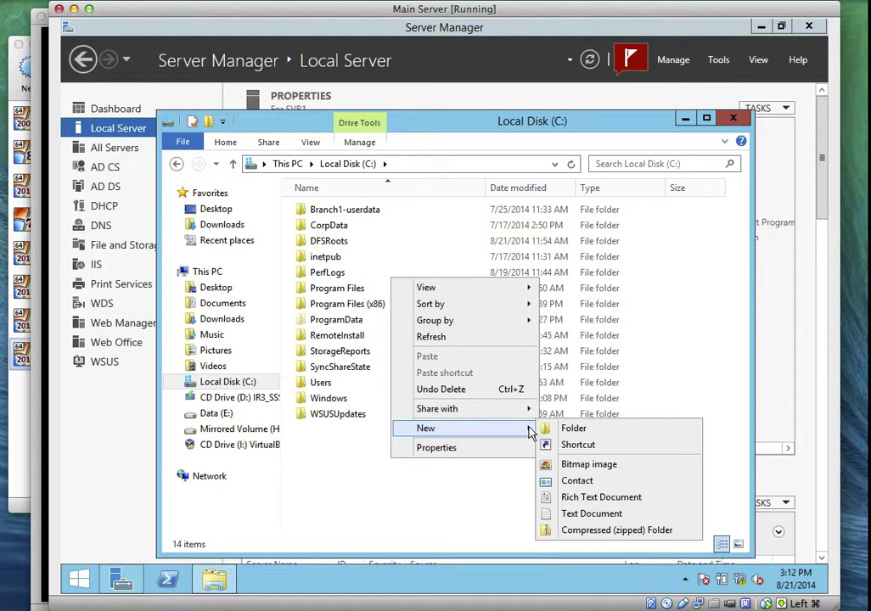
{"action": "left_click", "coordinate": [556, 430]}
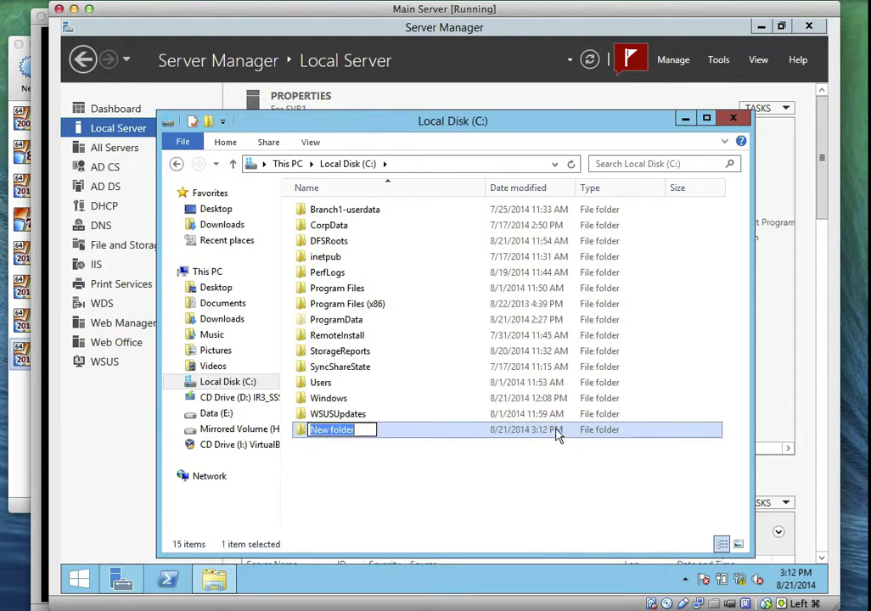
{"action": "type", "text": "N"}
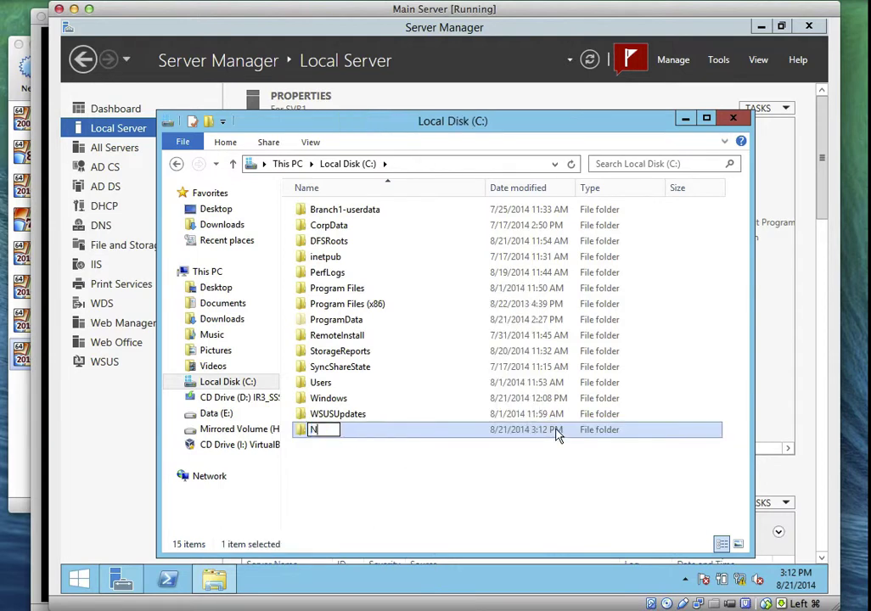
{"action": "key", "text": "BackSpace"}
{"action": "type", "text": "BranchDocs"}
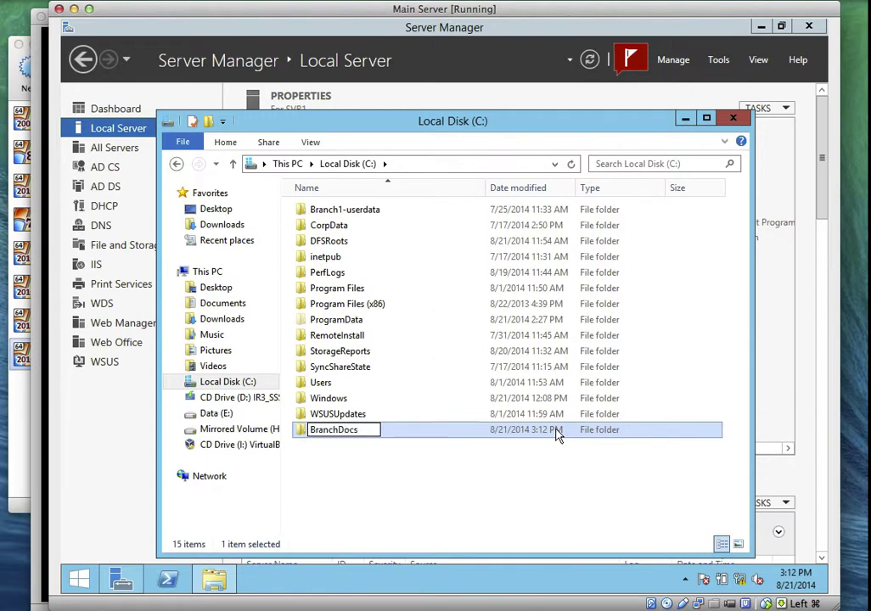
{"action": "key", "text": "Return"}
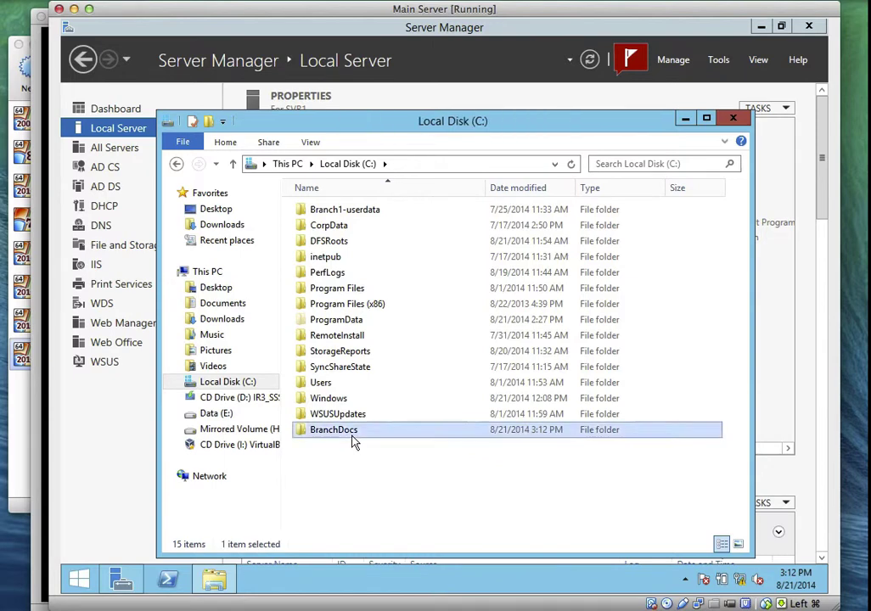
Step: Create a subfolder named DataFiles inside the BranchDocs folder
{"action": "double_click", "coordinate": [354, 433]}
{"action": "right_click", "coordinate": [352, 242]}
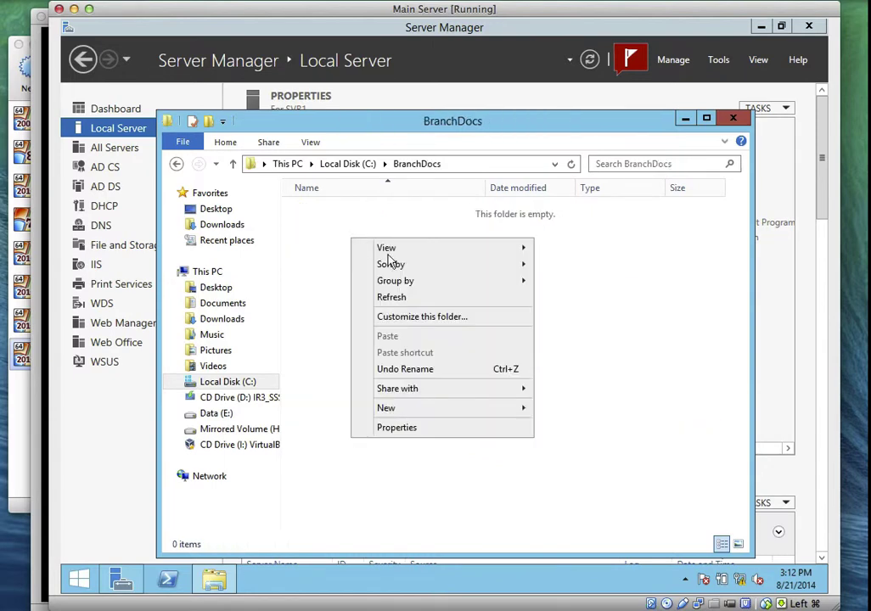
{"action": "mouse_move", "coordinate": [481, 407]}
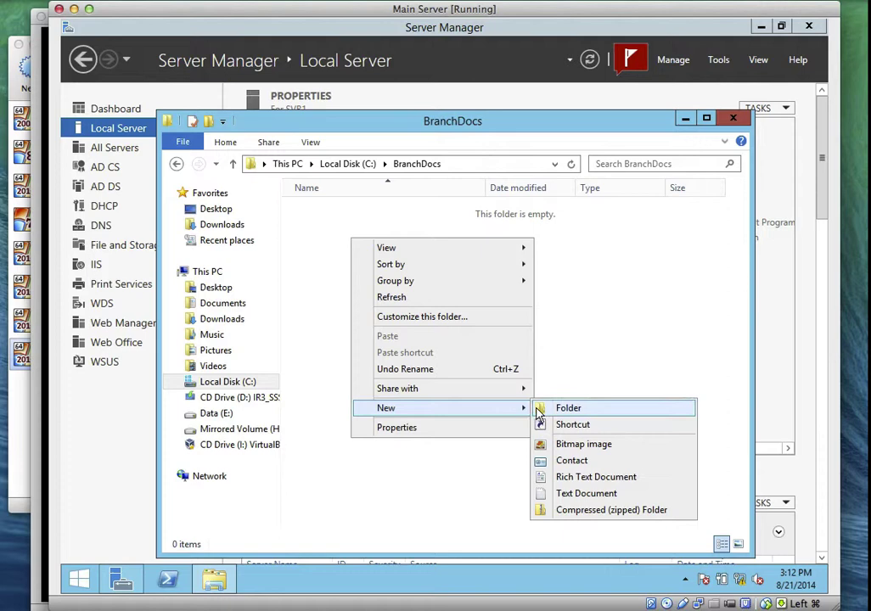
{"action": "left_click", "coordinate": [538, 411]}
{"action": "type", "text": "Da"}
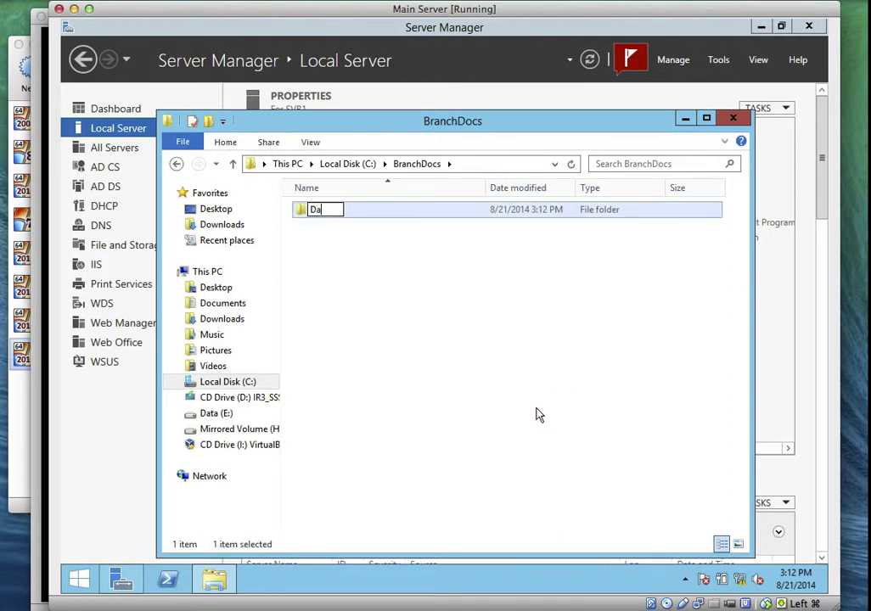
{"action": "type", "text": "taFiles"}
{"action": "left_click", "coordinate": [451, 363]}
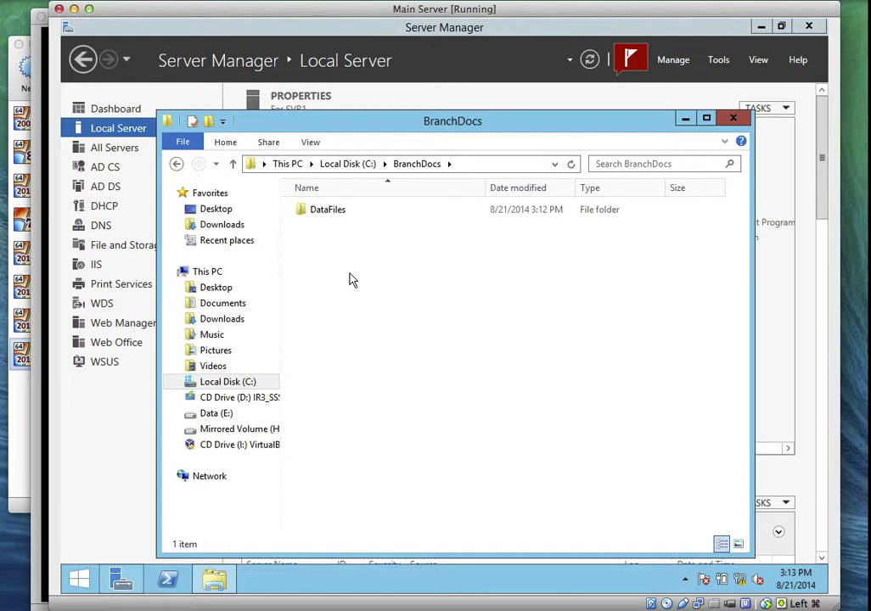
Step: Enable sharing of the DataFiles folder in its advanced sharing settings, keeping DataFiles as the share name
{"action": "right_click", "coordinate": [336, 217]}
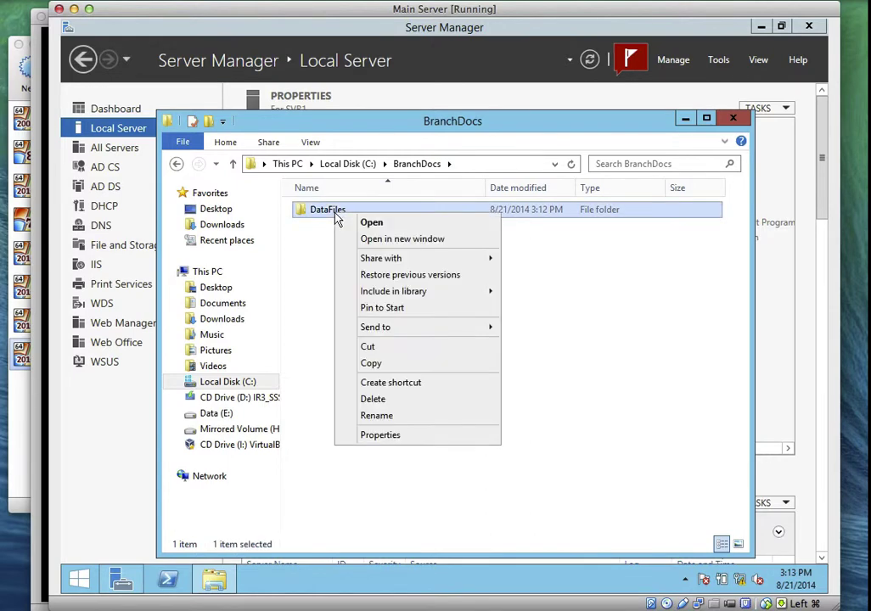
{"action": "left_click", "coordinate": [377, 437]}
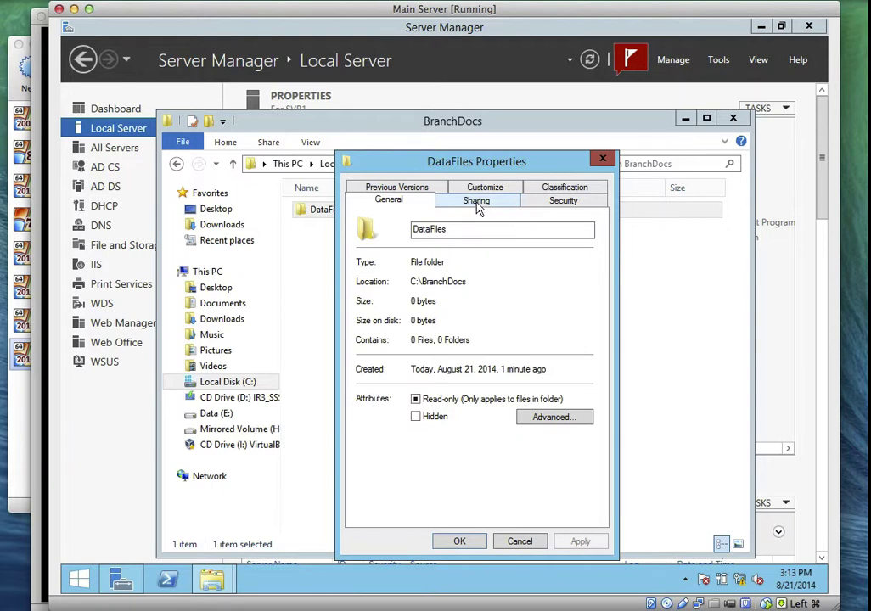
{"action": "left_click", "coordinate": [478, 204]}
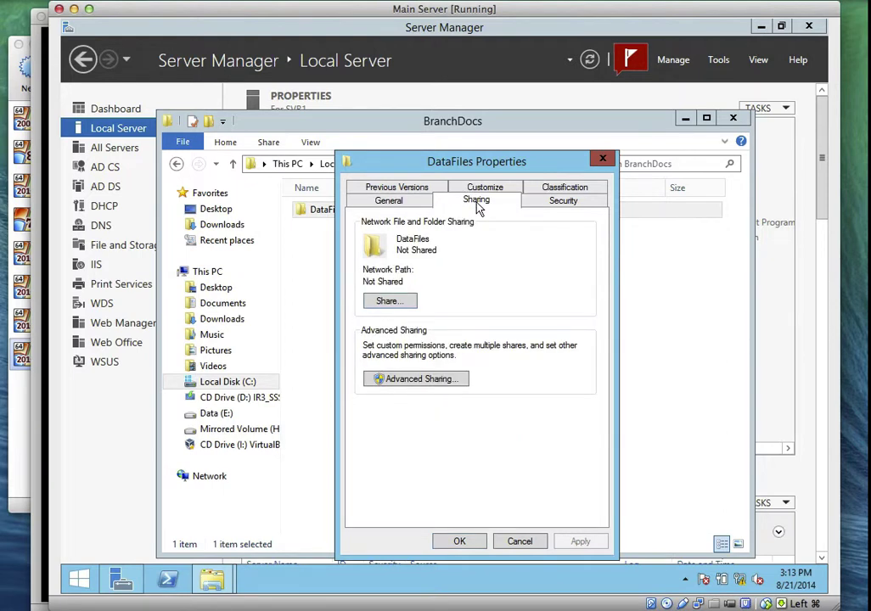
{"action": "left_click", "coordinate": [417, 382]}
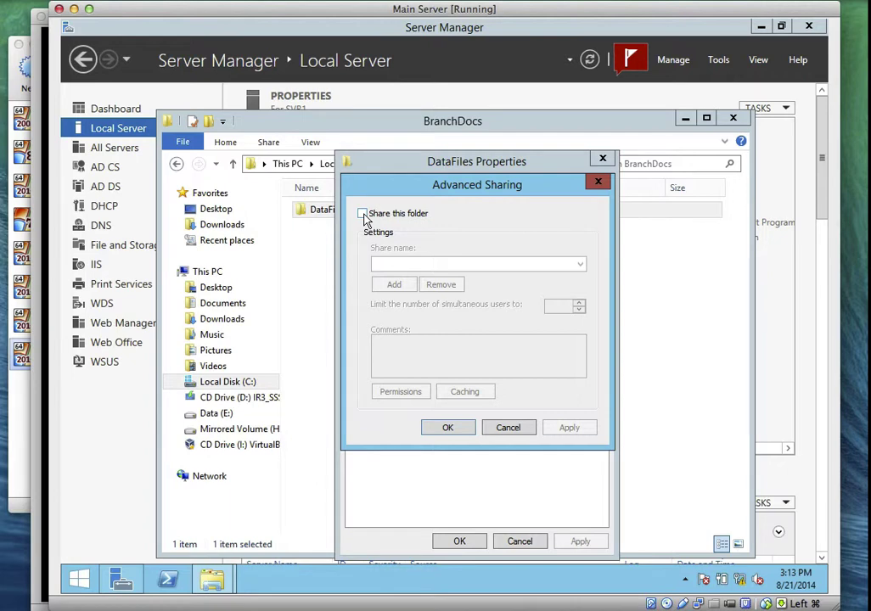
{"action": "left_click", "coordinate": [364, 215]}
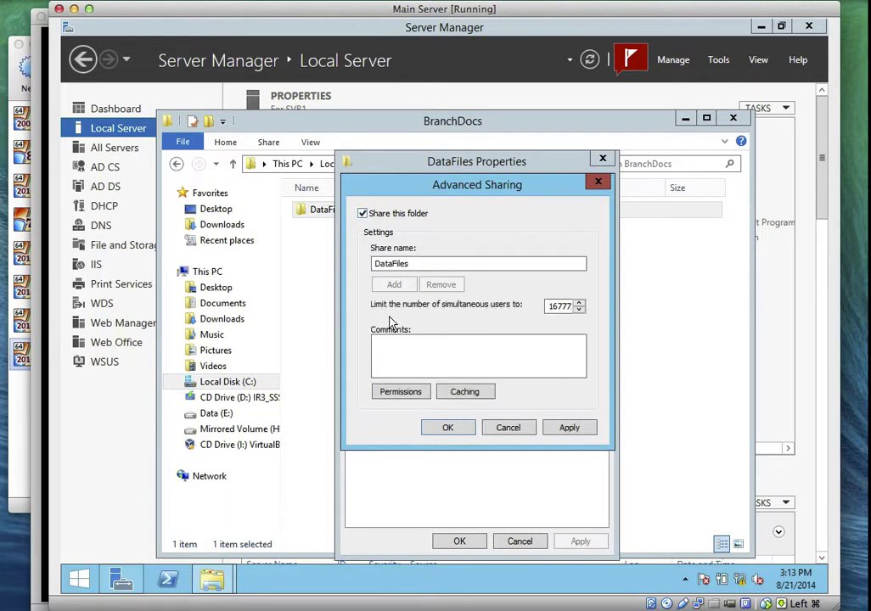
Step: Allow Everyone the Change share permission on DataFiles, apply the sharing settings and close the folder's properties
{"action": "left_click", "coordinate": [398, 393]}
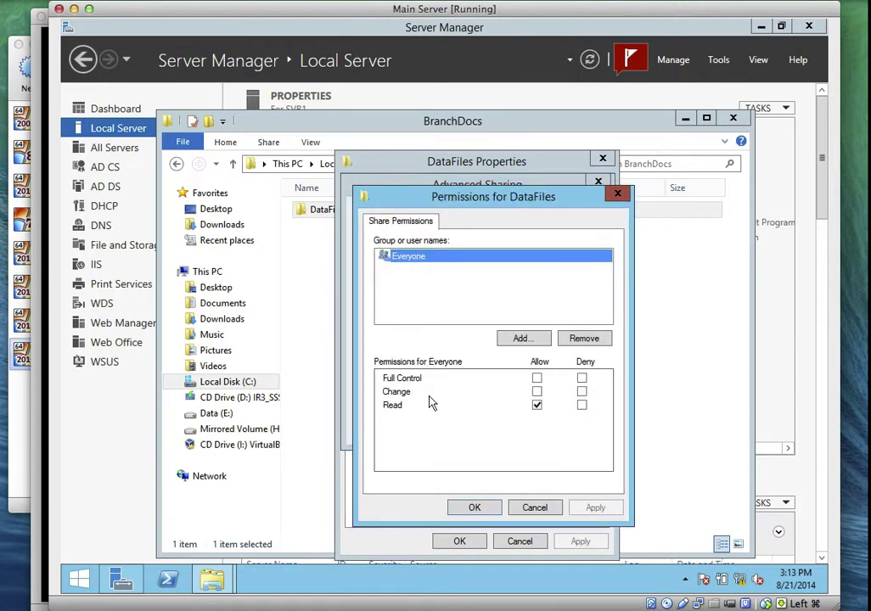
{"action": "left_click", "coordinate": [537, 391]}
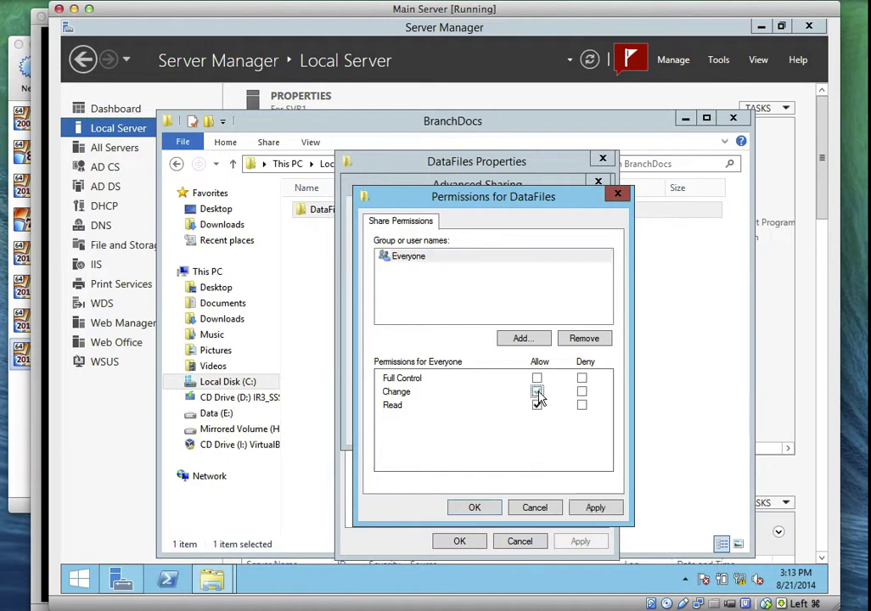
{"action": "left_click", "coordinate": [471, 509]}
{"action": "left_click", "coordinate": [448, 428]}
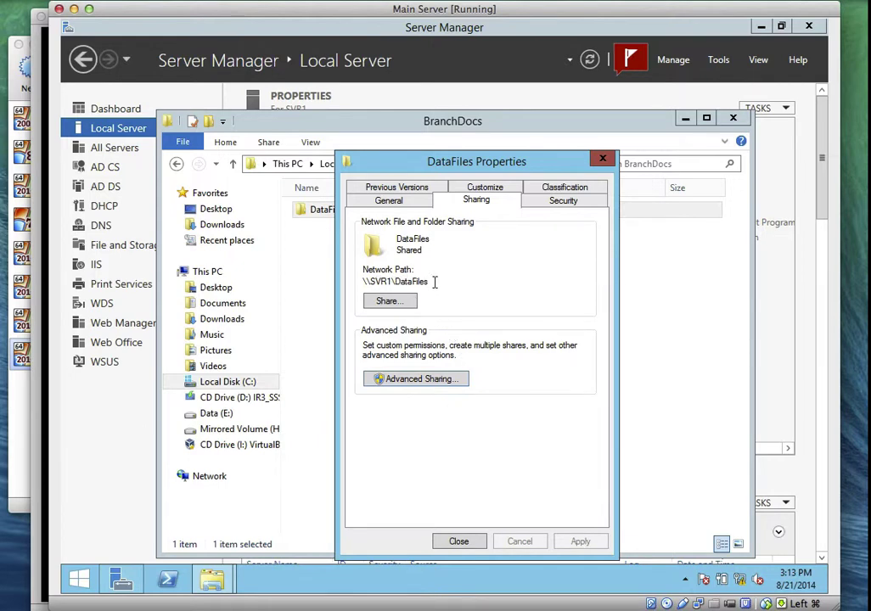
{"action": "left_click", "coordinate": [456, 541]}
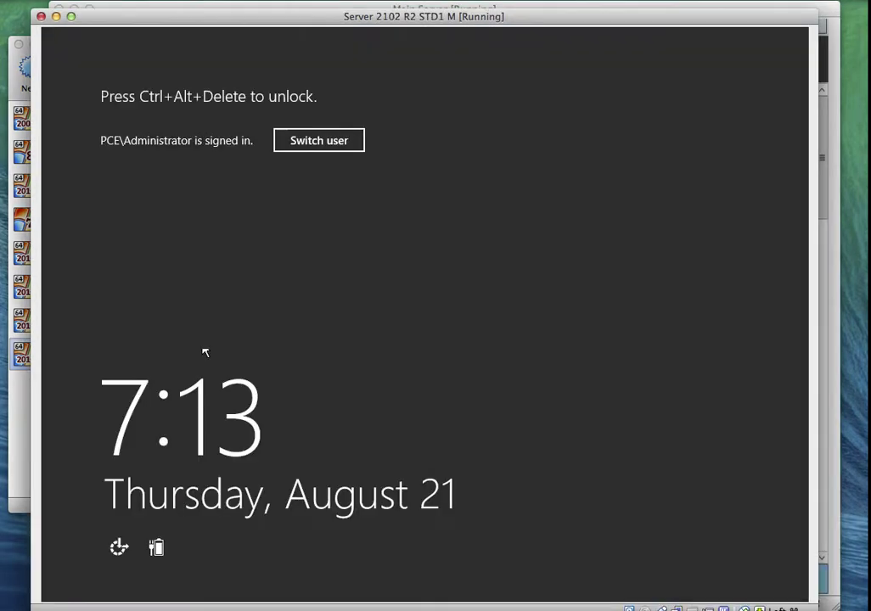
Step: Unlock the Server 2102 R2 STD1 M virtual machine by entering the administrator account's password
{"action": "left_click", "coordinate": [106, 0]}
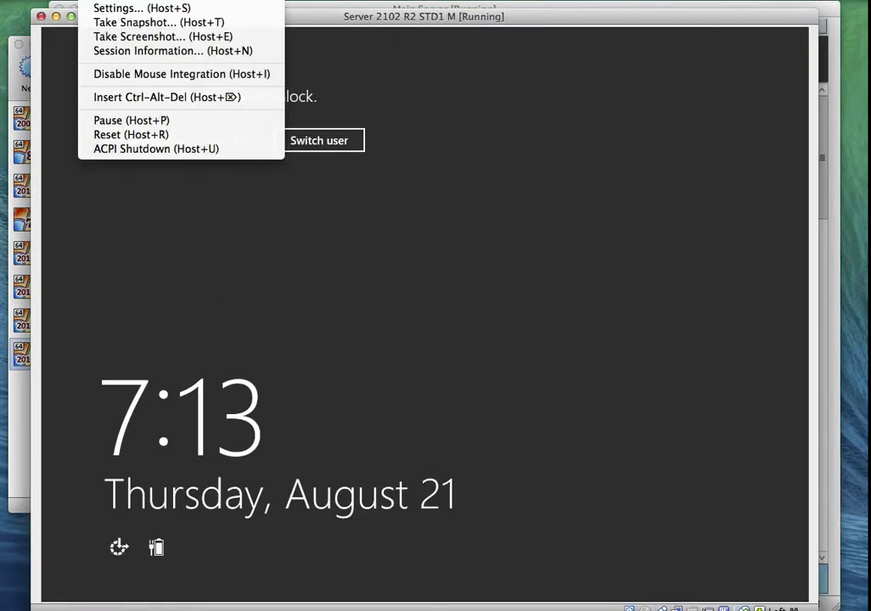
{"action": "left_click", "coordinate": [126, 98]}
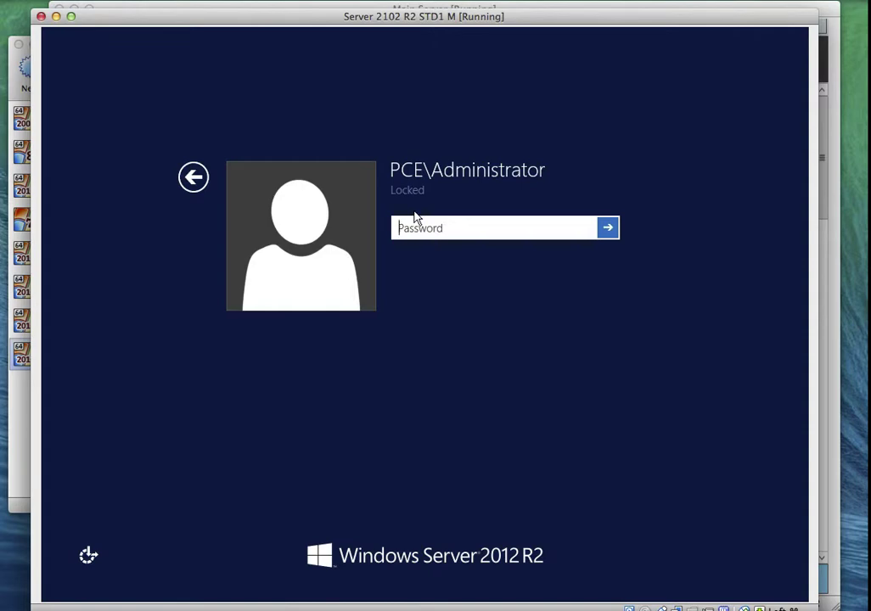
{"action": "type", "text": "••••••••"}
{"action": "key", "text": "Return"}
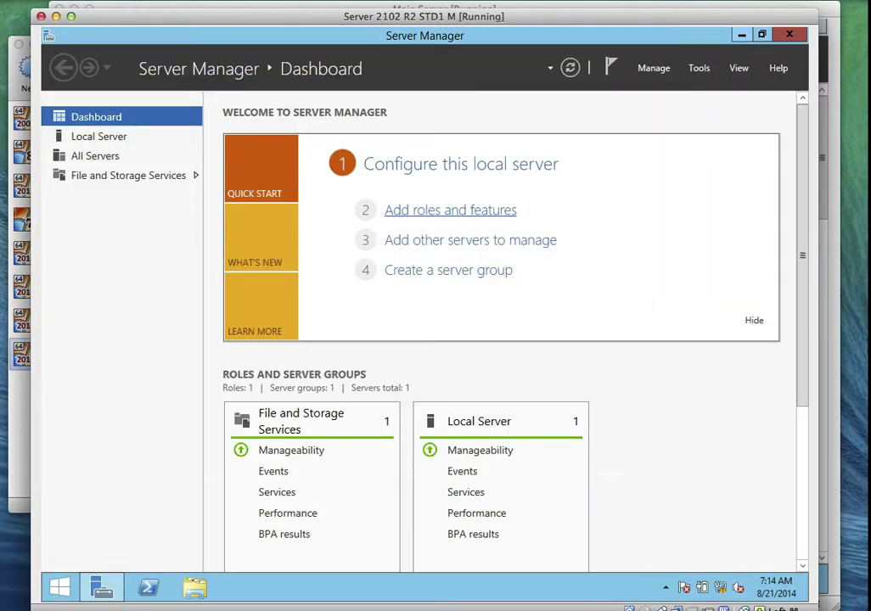
Step: Create a folder named BranchDocs at the root of the second server's C: drive
{"action": "left_click", "coordinate": [198, 594]}
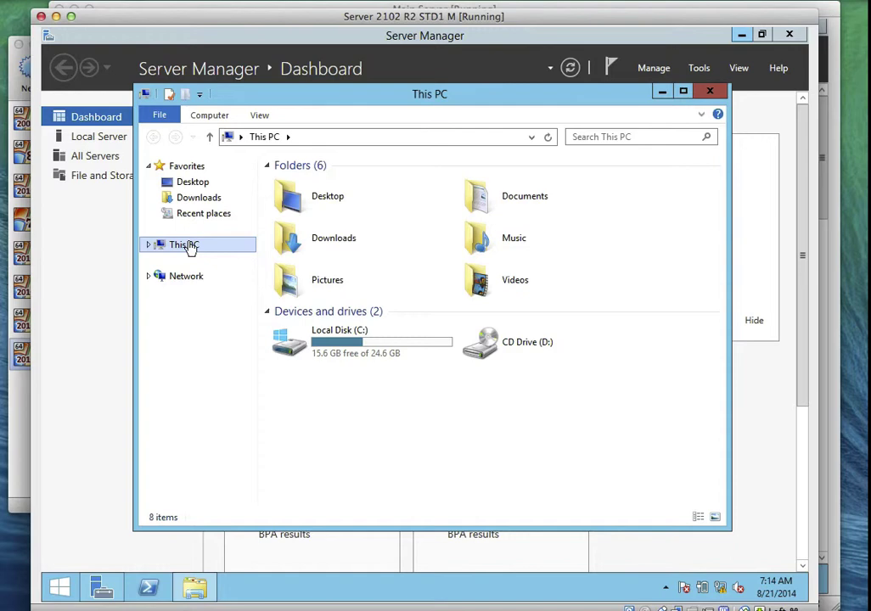
{"action": "left_click", "coordinate": [368, 346]}
{"action": "double_click", "coordinate": [369, 346]}
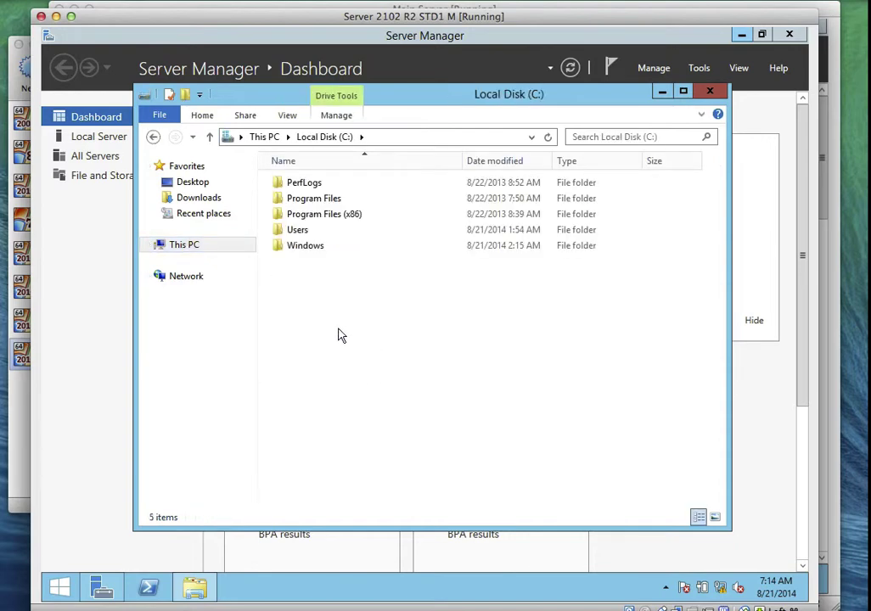
{"action": "right_click", "coordinate": [338, 335]}
{"action": "mouse_move", "coordinate": [446, 480]}
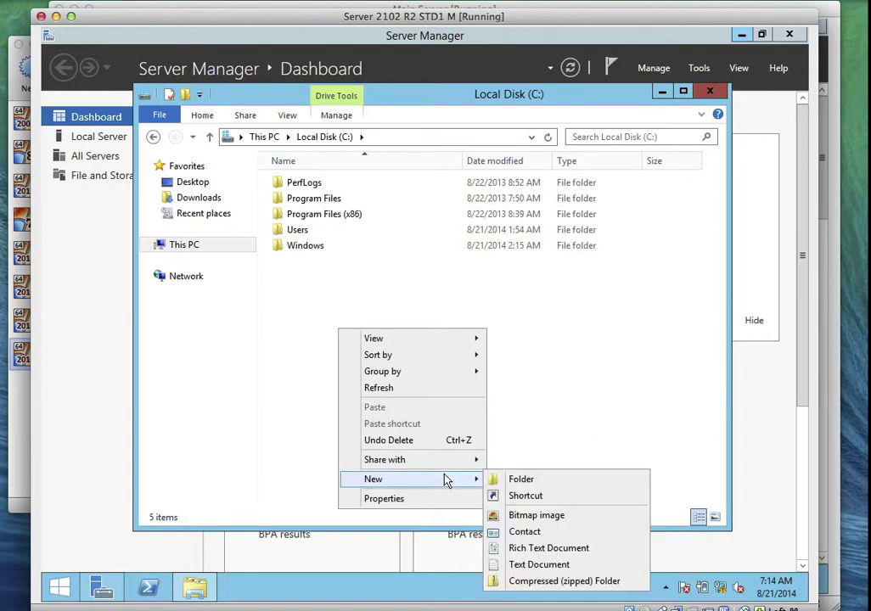
{"action": "left_click", "coordinate": [497, 479]}
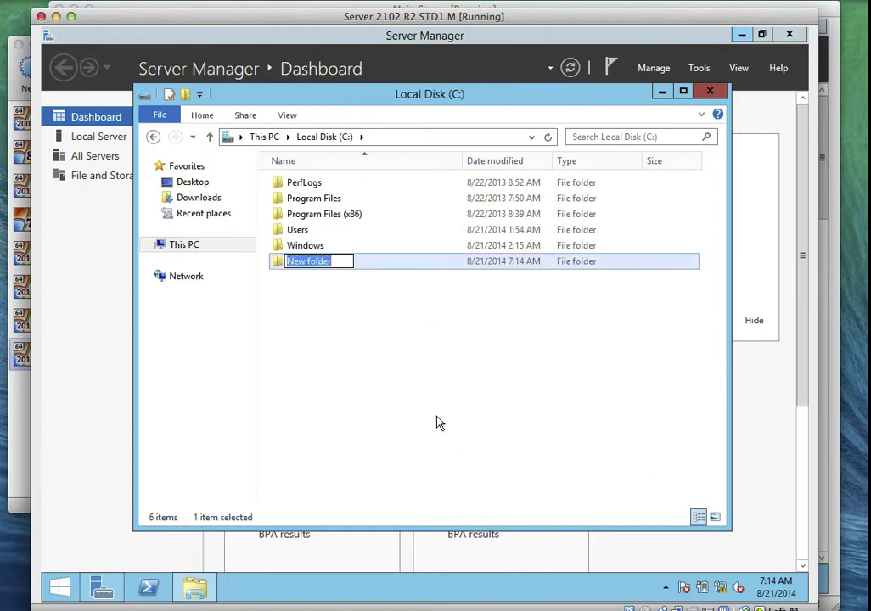
{"action": "type", "text": "Branch"}
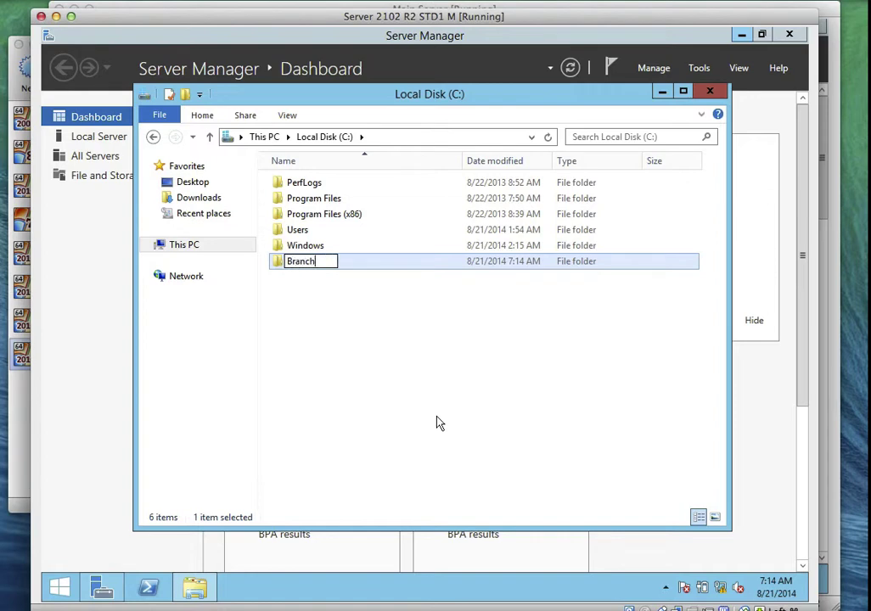
{"action": "type", "text": "Docs"}
{"action": "left_click", "coordinate": [344, 327]}
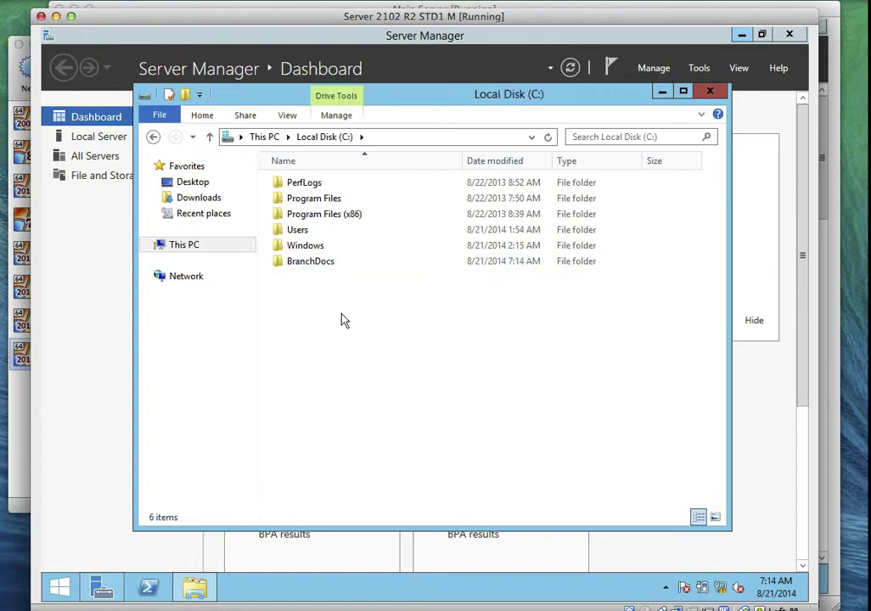
Step: Create a subfolder named ResearchTemplates inside the second server's BranchDocs folder
{"action": "double_click", "coordinate": [321, 265]}
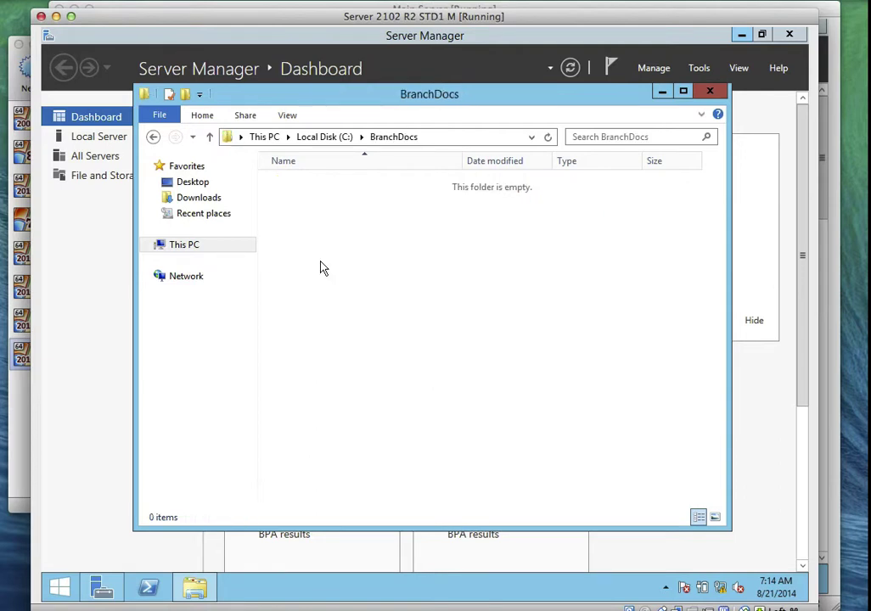
{"action": "right_click", "coordinate": [318, 270]}
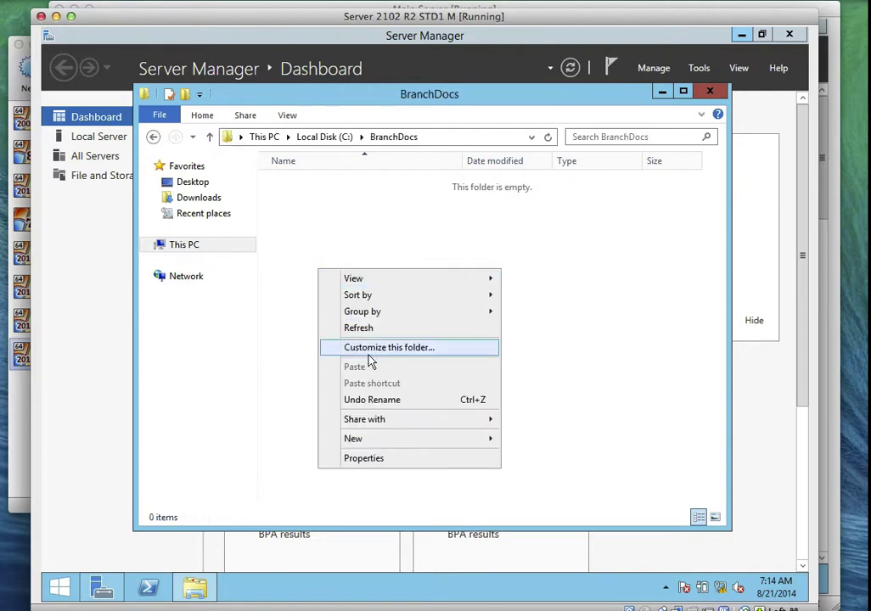
{"action": "mouse_move", "coordinate": [454, 439]}
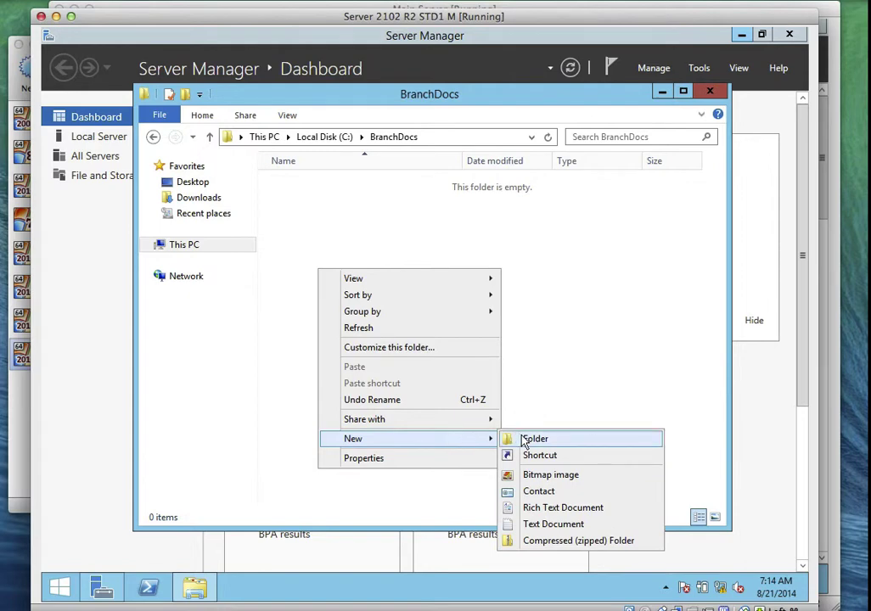
{"action": "left_click", "coordinate": [514, 439]}
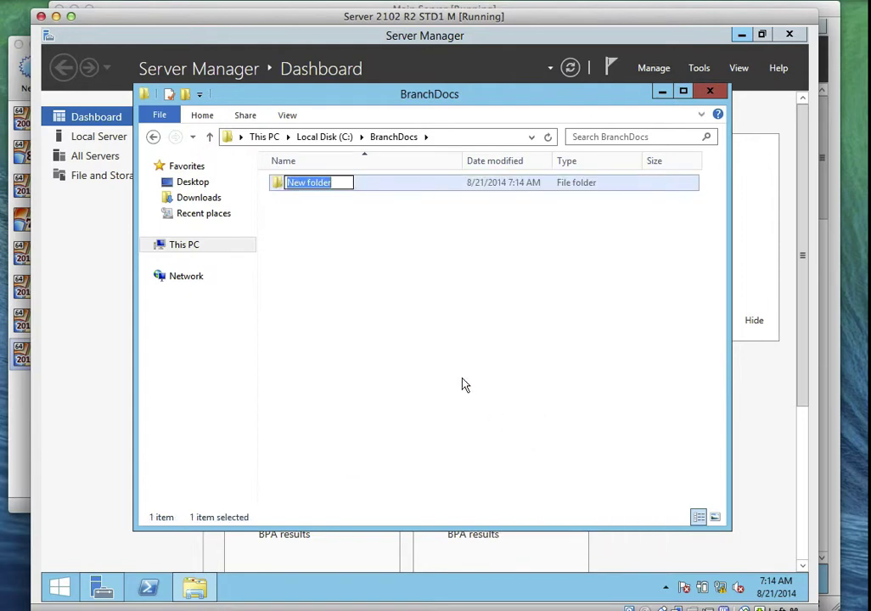
{"action": "type", "text": "Res"}
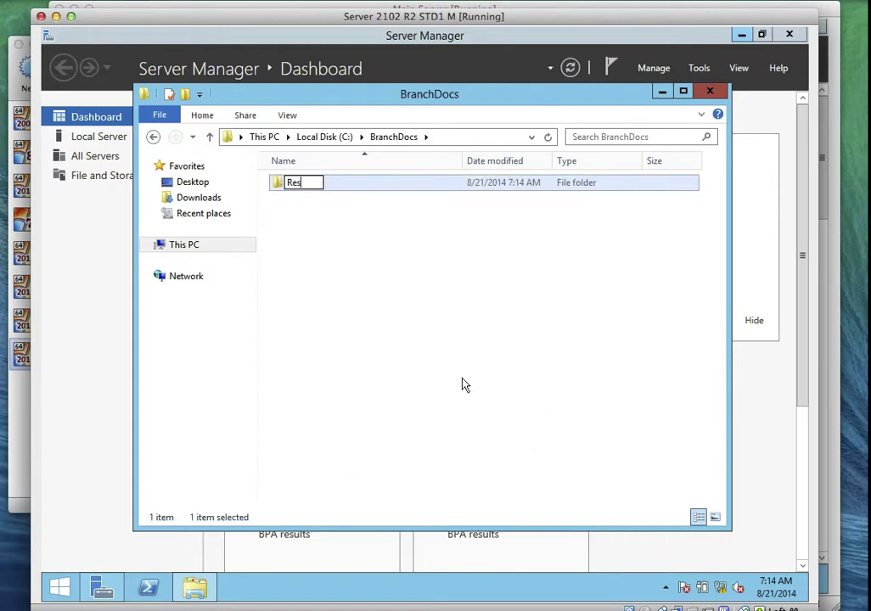
{"action": "type", "text": "earch"}
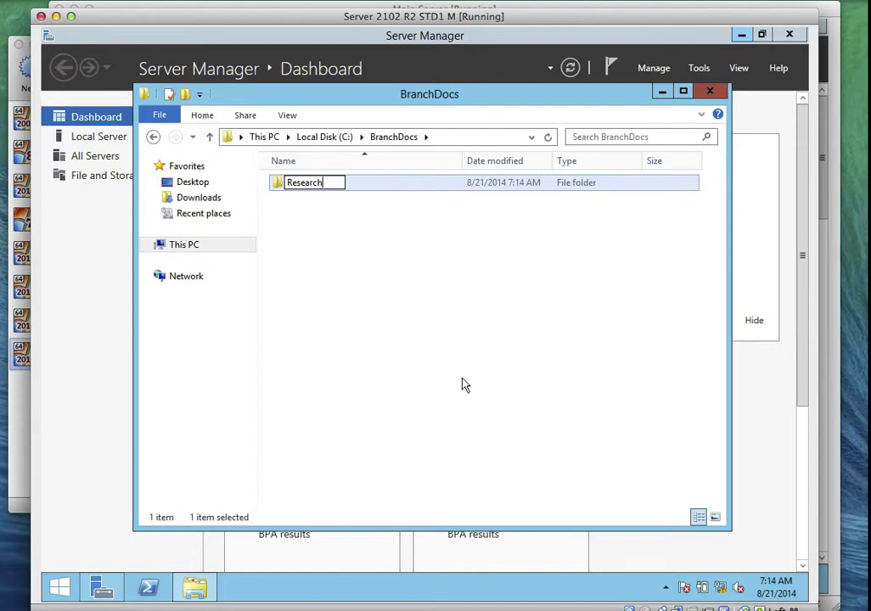
{"action": "type", "text": "Templates"}
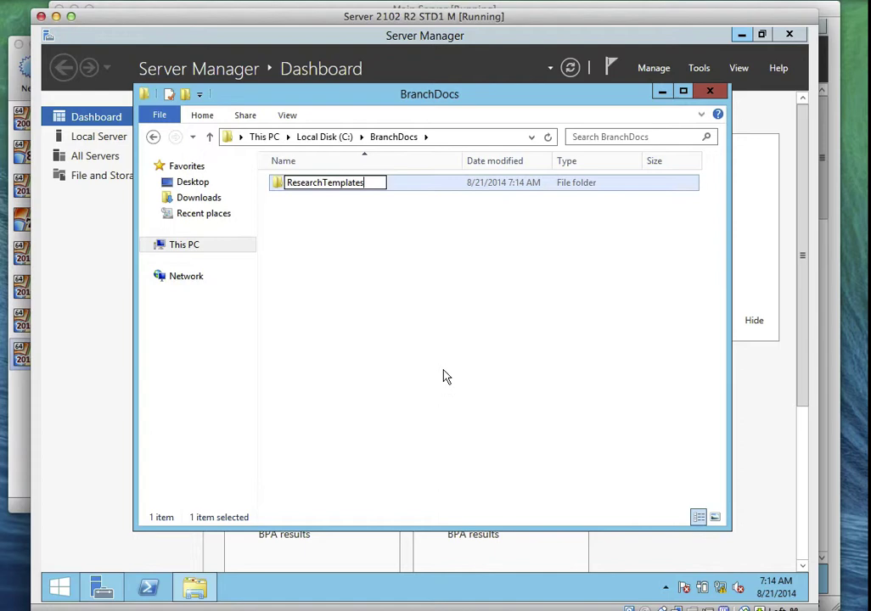
{"action": "left_click", "coordinate": [395, 313]}
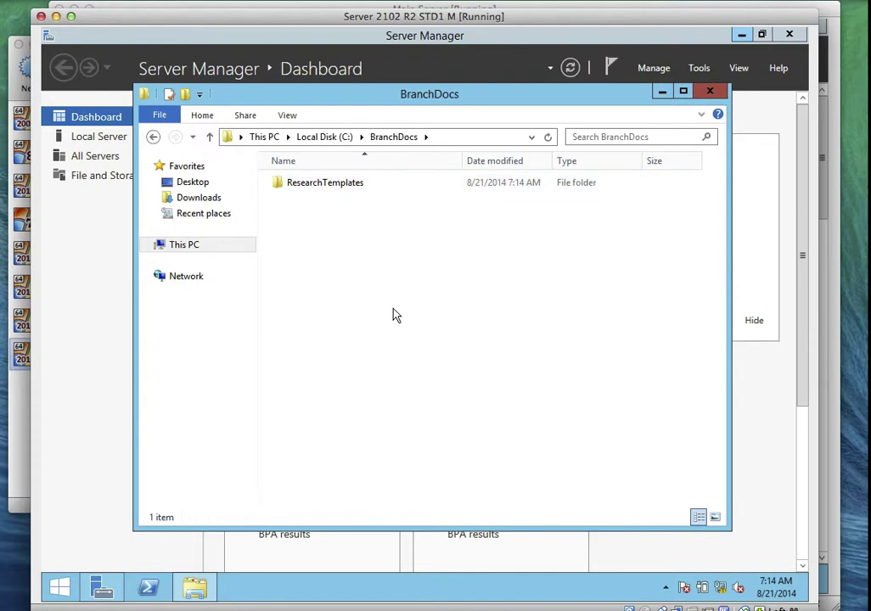
Step: In the ResearchTemplates folder's advanced sharing settings, remove the DataFiles and Research Doc shares and share the folder as ResearchTemplates
{"action": "left_click", "coordinate": [339, 191]}
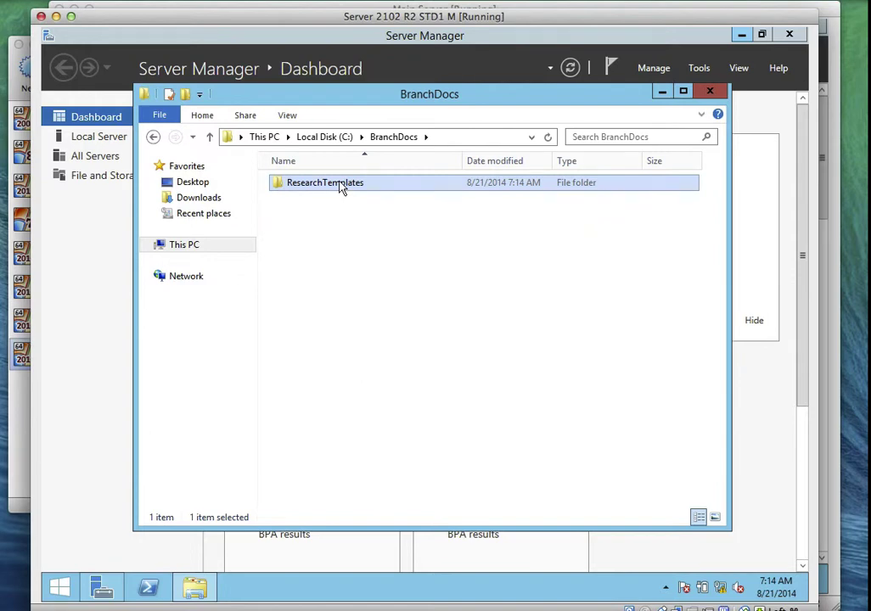
{"action": "right_click", "coordinate": [341, 188]}
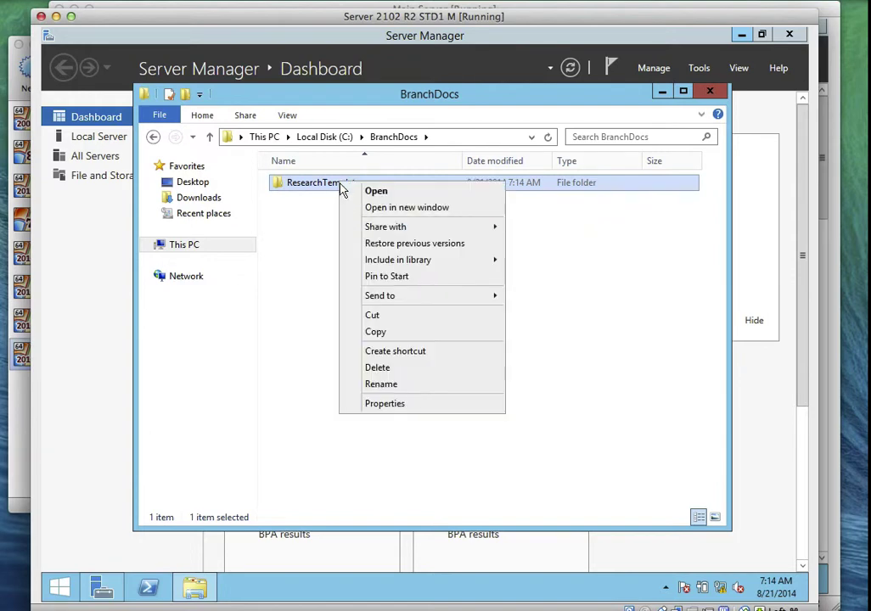
{"action": "left_click", "coordinate": [410, 407]}
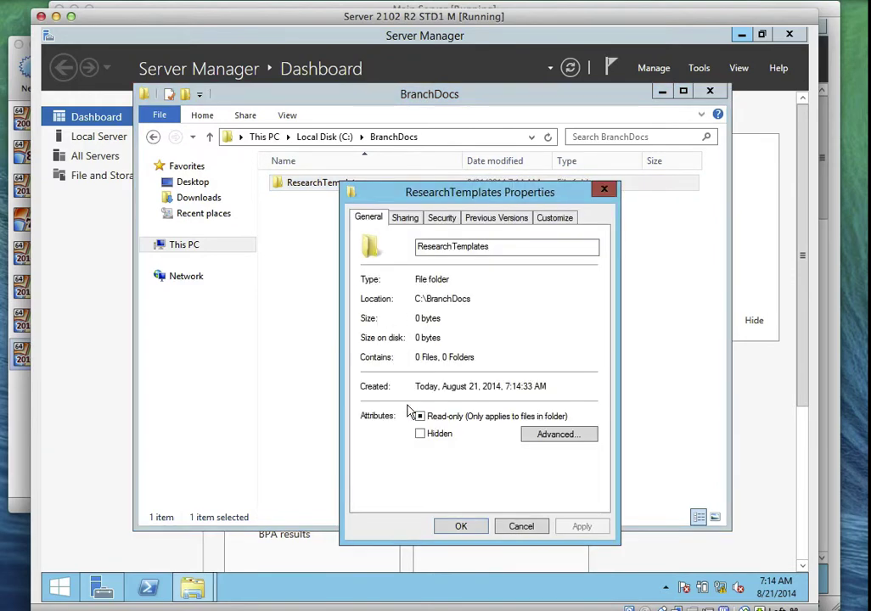
{"action": "left_click", "coordinate": [405, 219]}
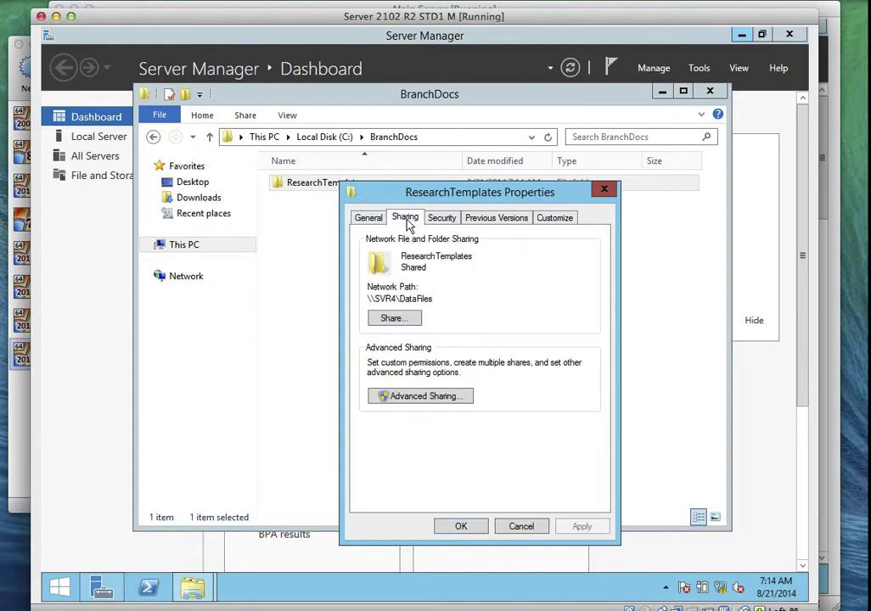
{"action": "left_click", "coordinate": [425, 398]}
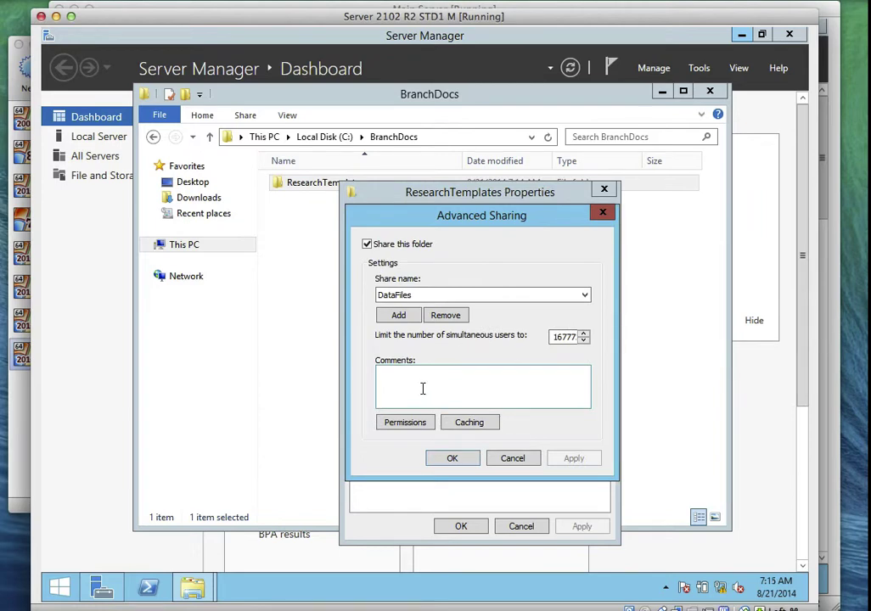
{"action": "left_click", "coordinate": [450, 316]}
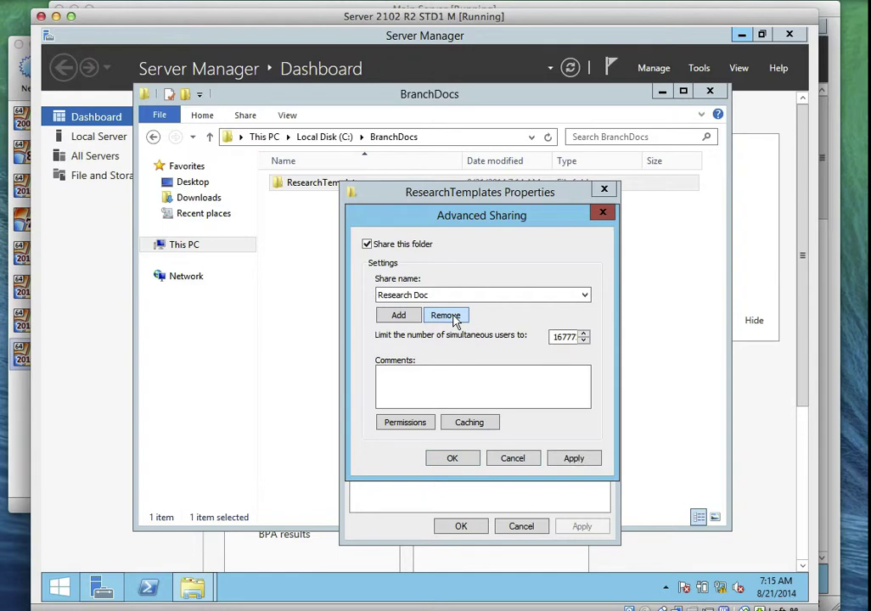
{"action": "left_click", "coordinate": [454, 316]}
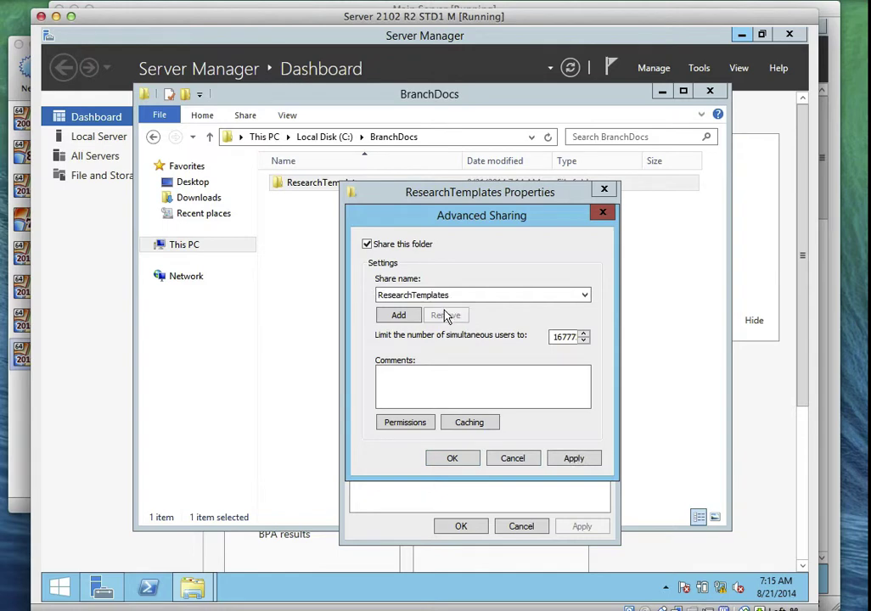
{"action": "left_click", "coordinate": [367, 246]}
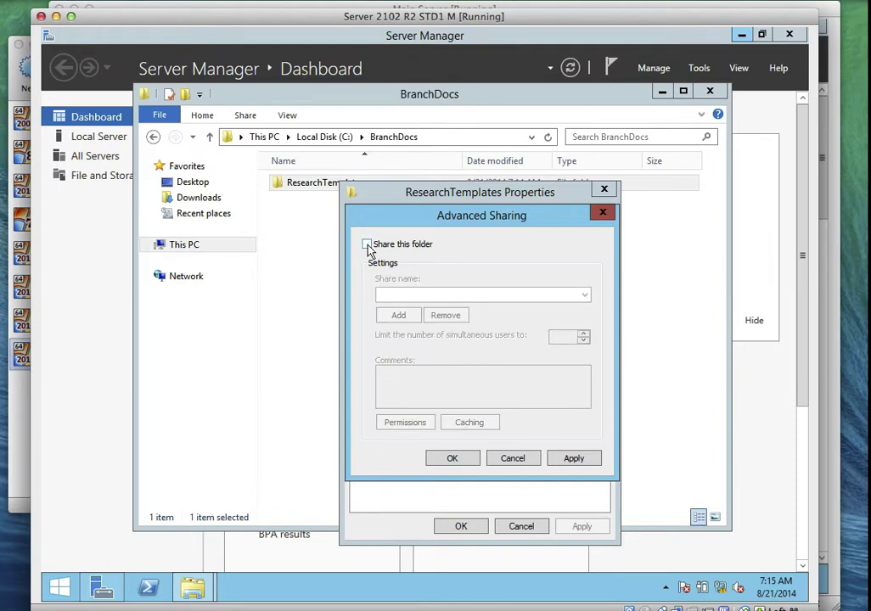
{"action": "left_click", "coordinate": [367, 245]}
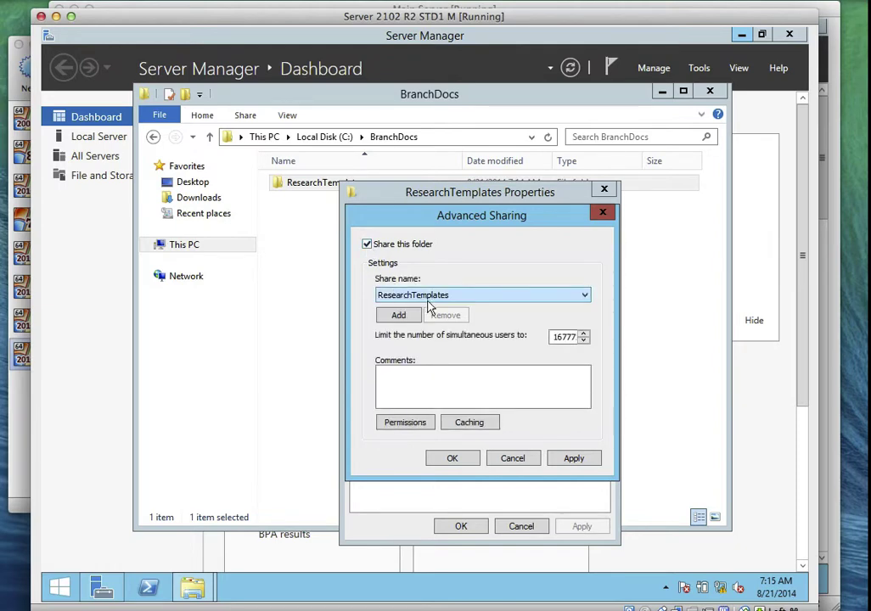
Step: Allow Everyone the Change share permission on ResearchTemplates, apply the sharing settings, and close the folder's properties and the BranchDocs window
{"action": "left_click", "coordinate": [412, 427]}
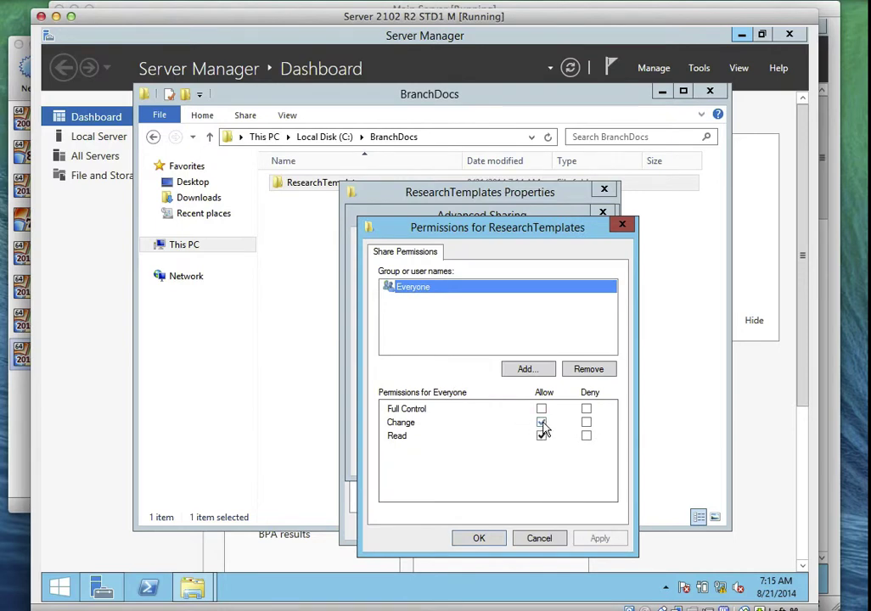
{"action": "left_click", "coordinate": [497, 539]}
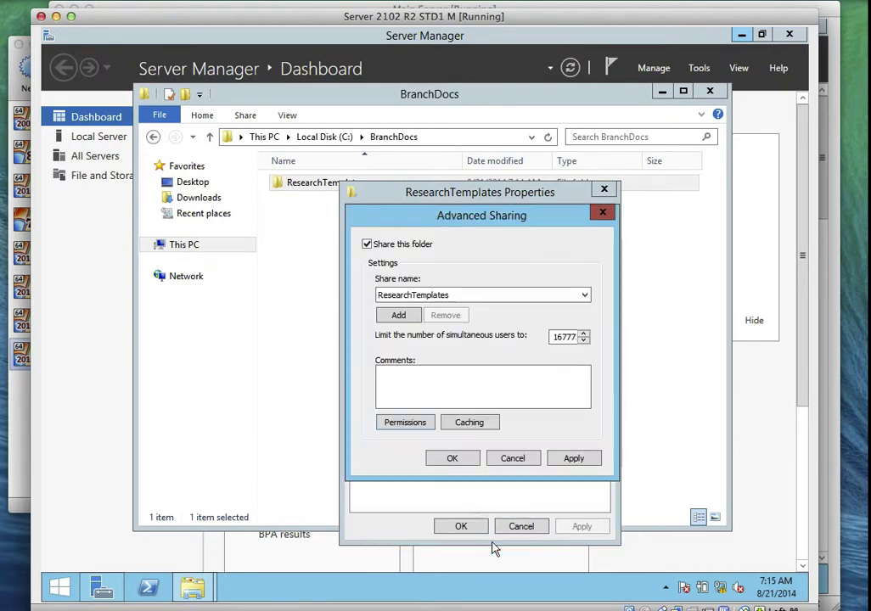
{"action": "left_click", "coordinate": [560, 460]}
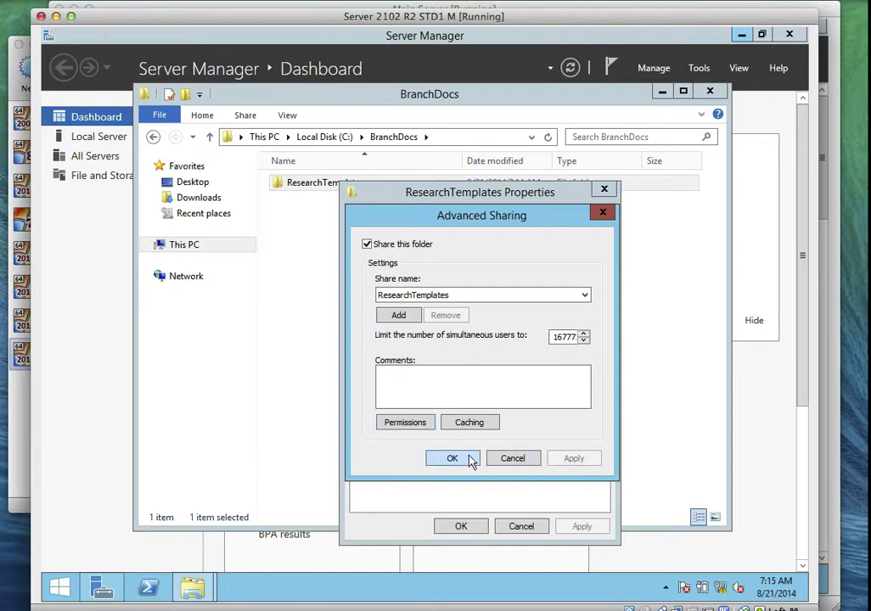
{"action": "left_click", "coordinate": [468, 461]}
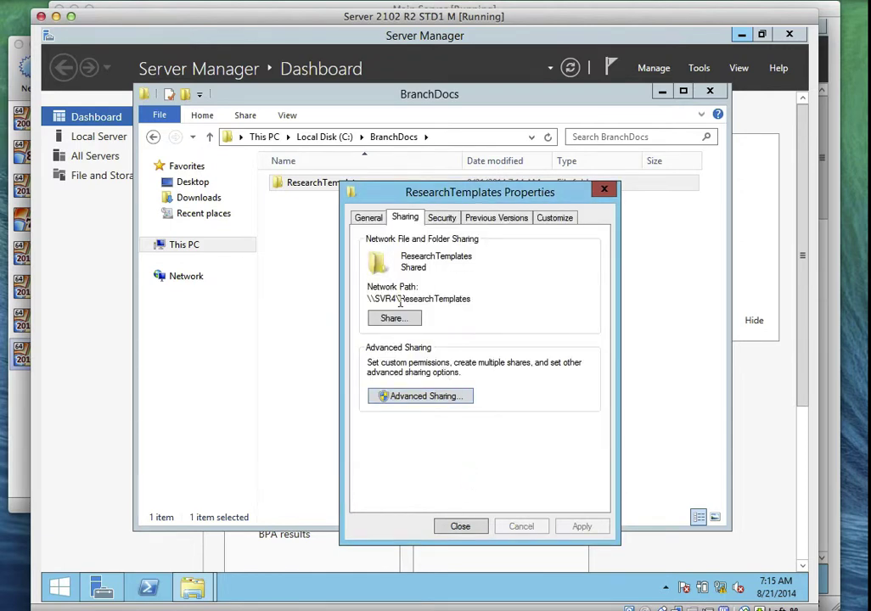
{"action": "left_click", "coordinate": [466, 525]}
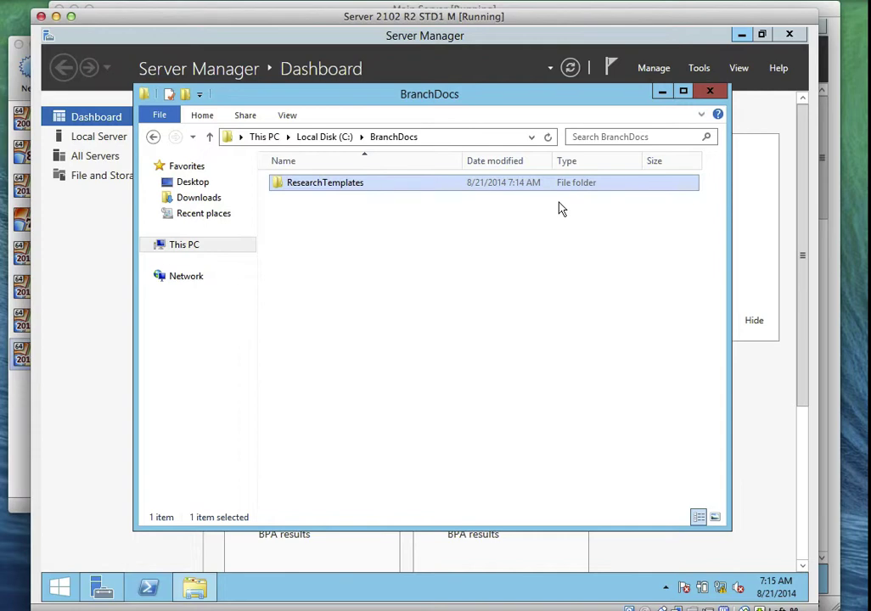
{"action": "left_click", "coordinate": [709, 95]}
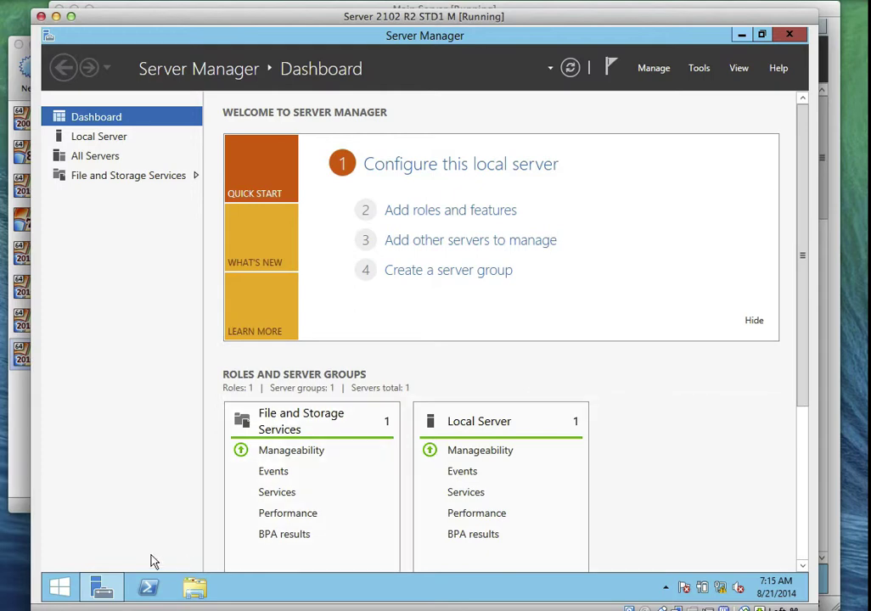
Step: Minimize Server Manager, permanently empty the Recycle Bin on the second server's desktop, and restore Server Manager
{"action": "left_click", "coordinate": [101, 585]}
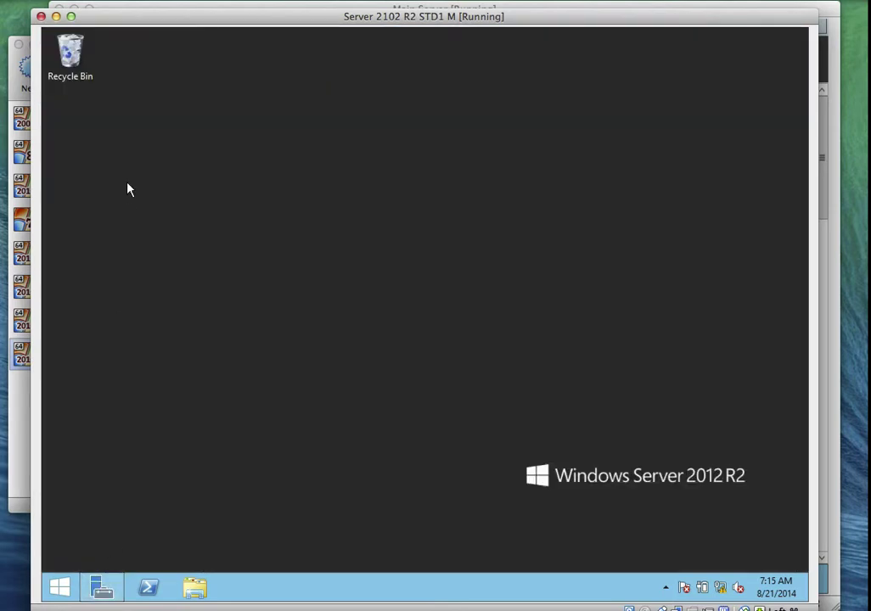
{"action": "right_click", "coordinate": [70, 52]}
{"action": "left_click", "coordinate": [83, 72]}
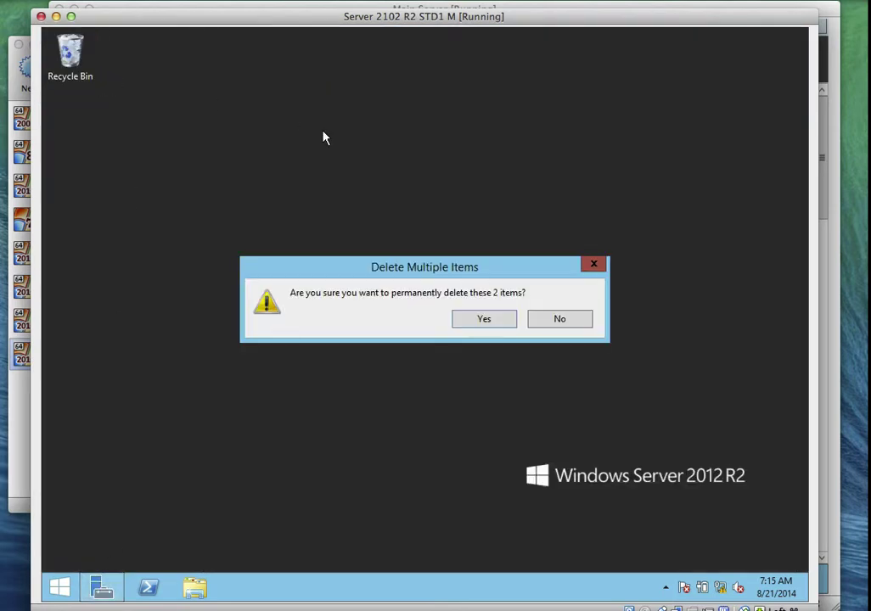
{"action": "left_click", "coordinate": [492, 319]}
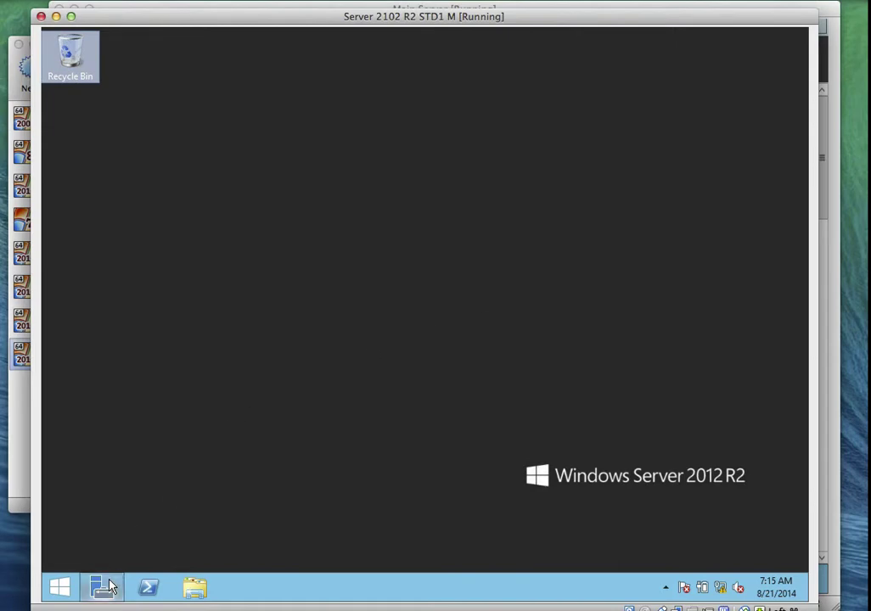
{"action": "left_click", "coordinate": [101, 586]}
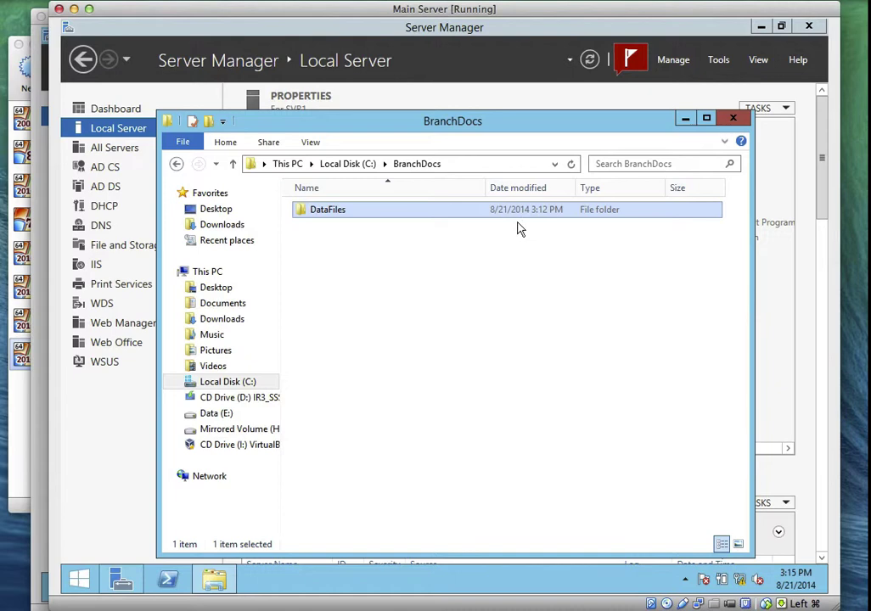
Step: On the Main Server virtual machine, close the BranchDocs window and open DFS Management from Server Manager
{"action": "left_click", "coordinate": [734, 120]}
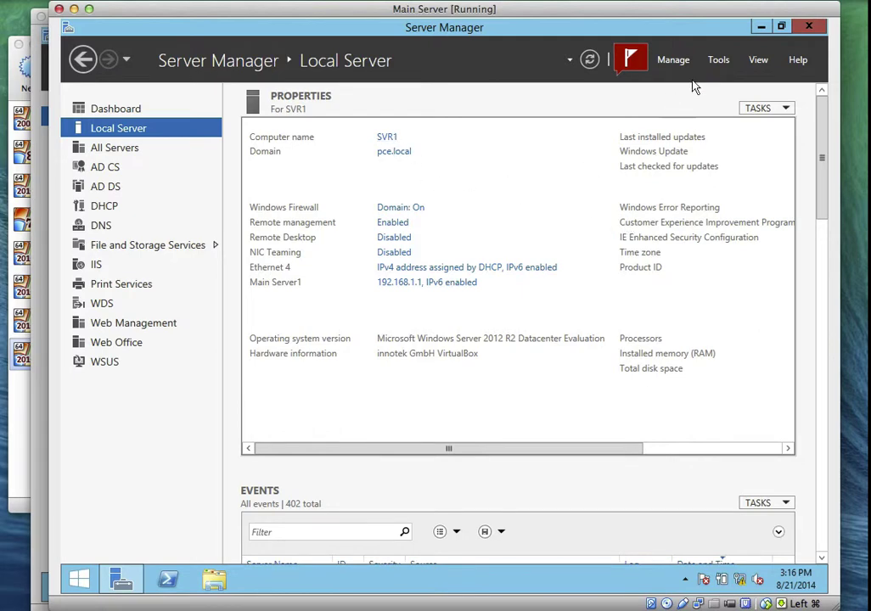
{"action": "left_click", "coordinate": [718, 63]}
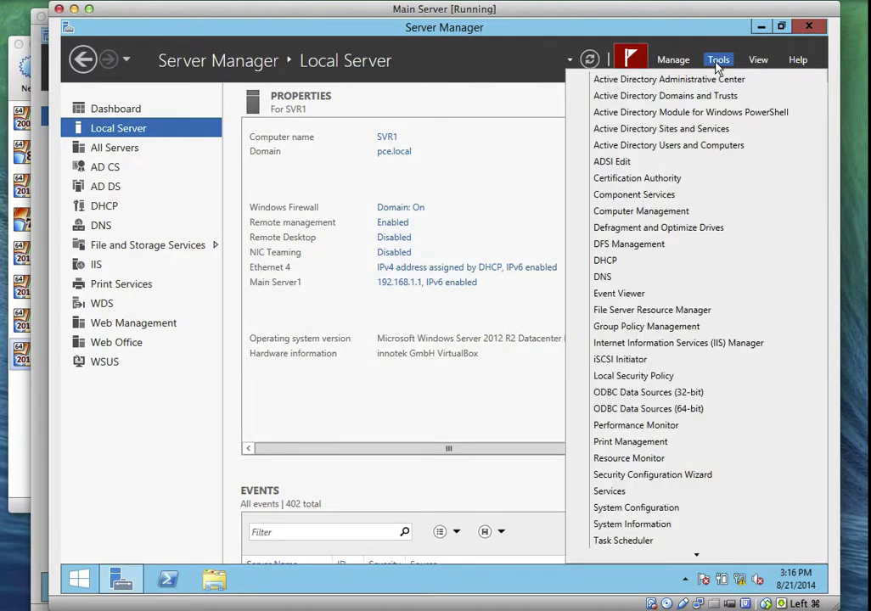
{"action": "left_click", "coordinate": [632, 246]}
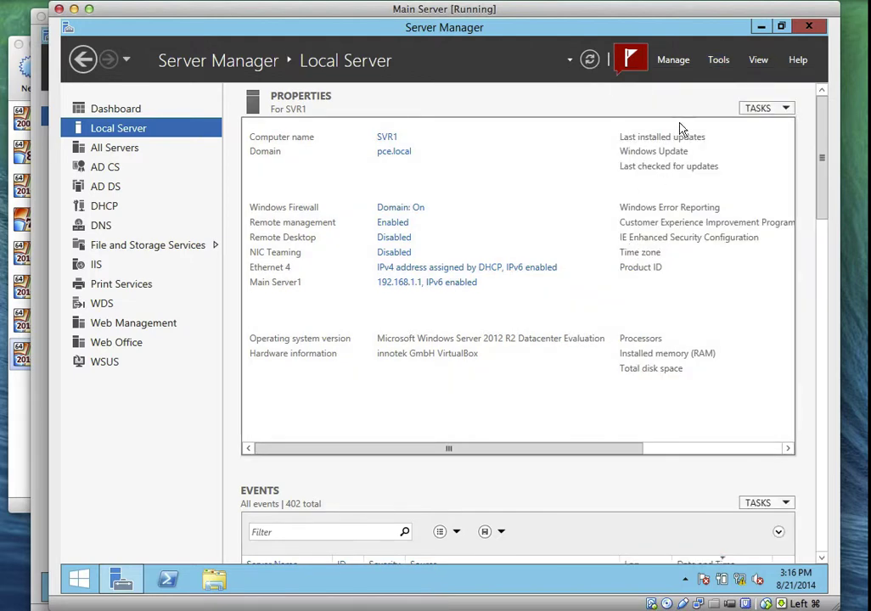
{"action": "left_click", "coordinate": [682, 7]}
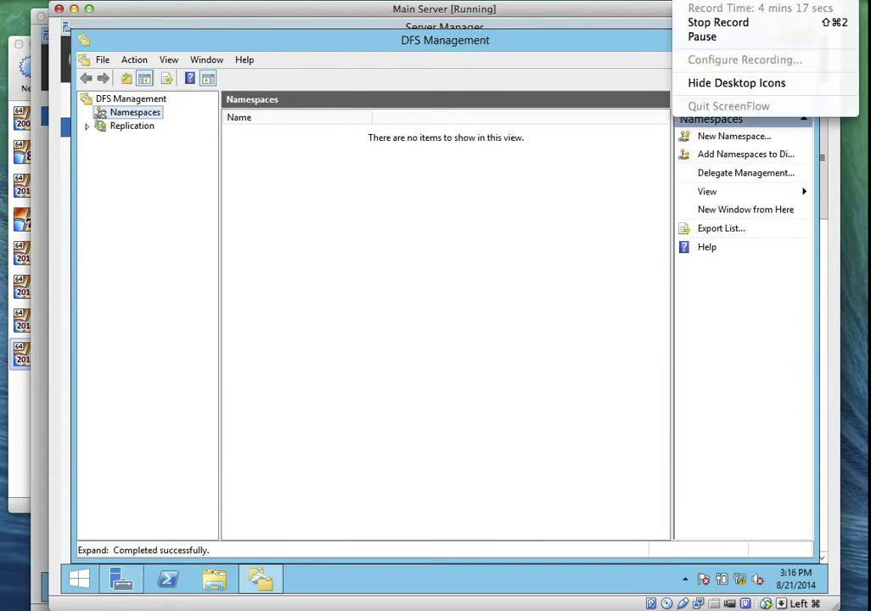
{"action": "left_click", "coordinate": [699, 35]}
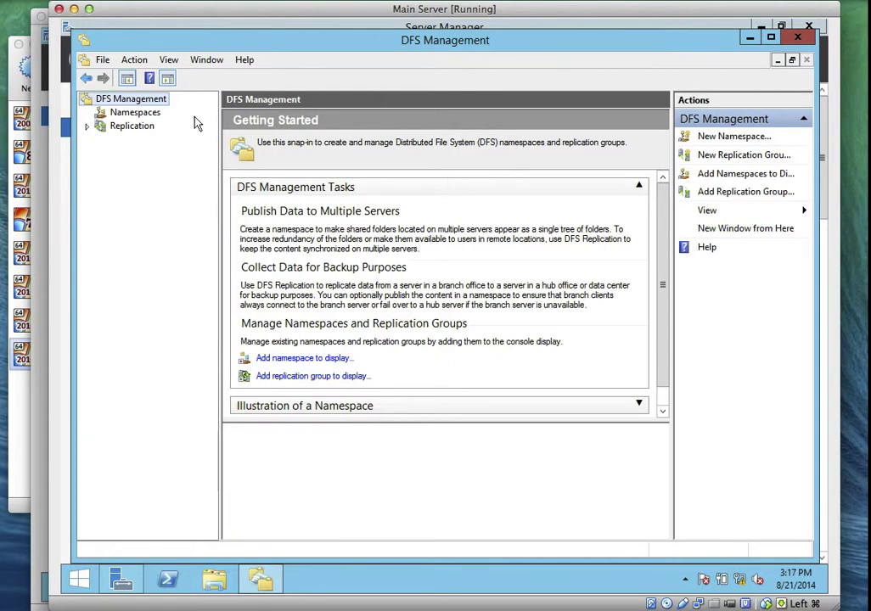
Step: Start a new DFS namespace and set SVR1 as the server that hosts it
{"action": "left_click", "coordinate": [144, 118]}
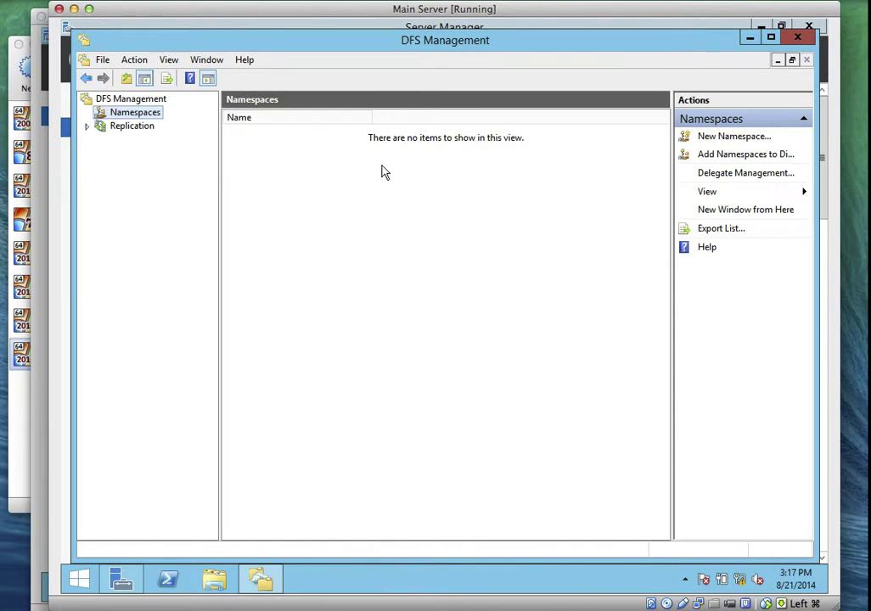
{"action": "right_click", "coordinate": [152, 118]}
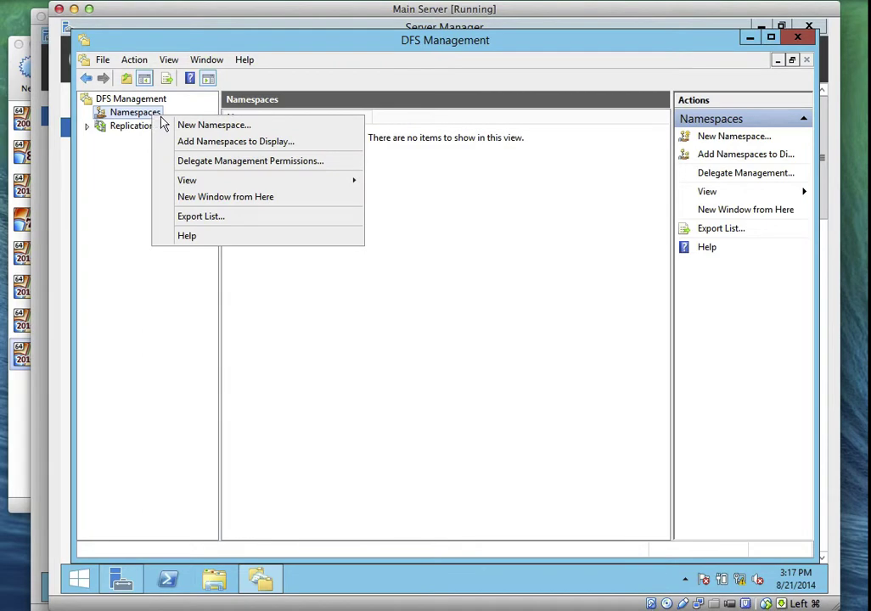
{"action": "left_click", "coordinate": [170, 124]}
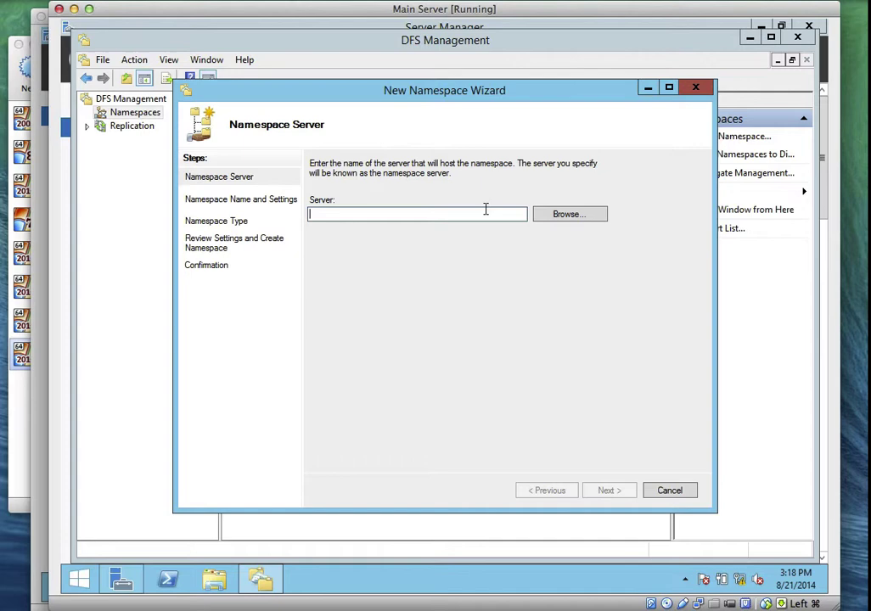
{"action": "left_click", "coordinate": [553, 216]}
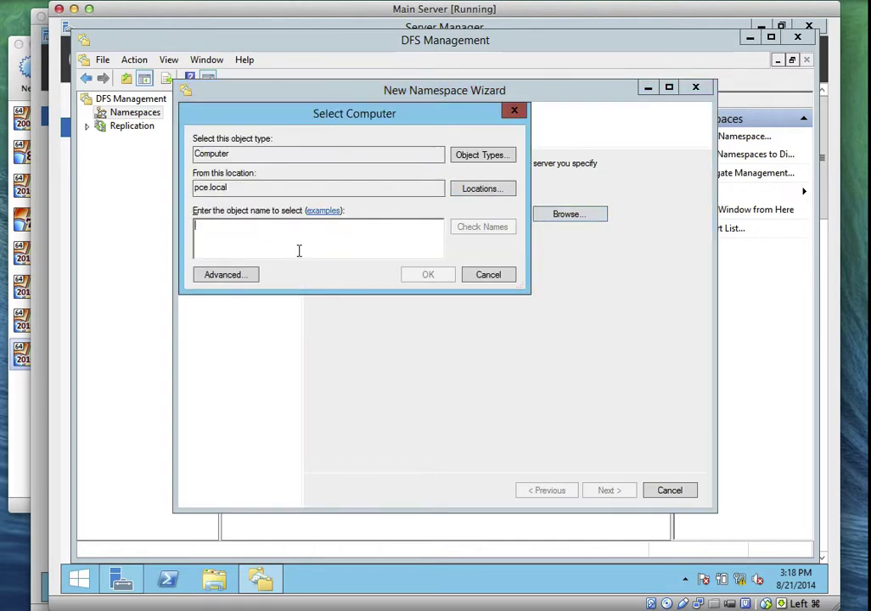
{"action": "type", "text": "SVR1"}
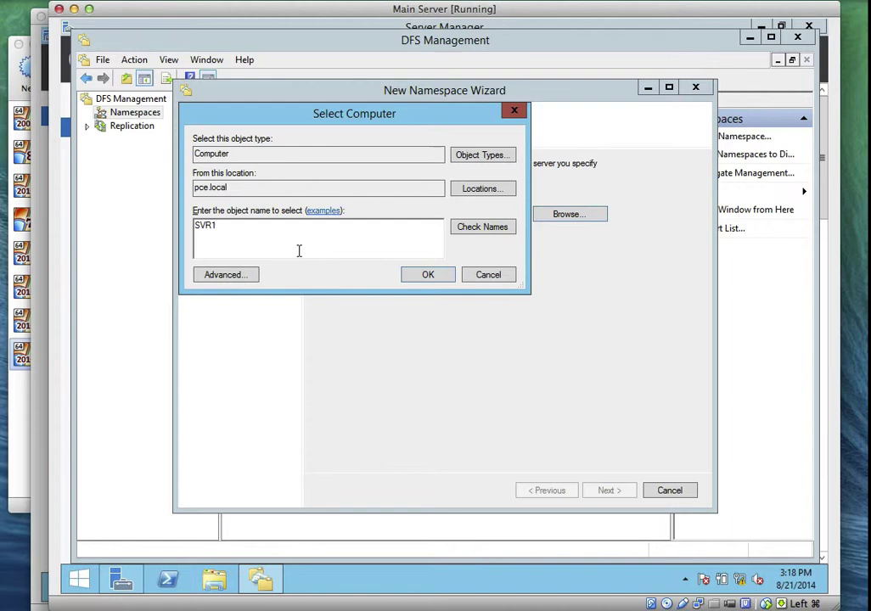
{"action": "left_click", "coordinate": [428, 275]}
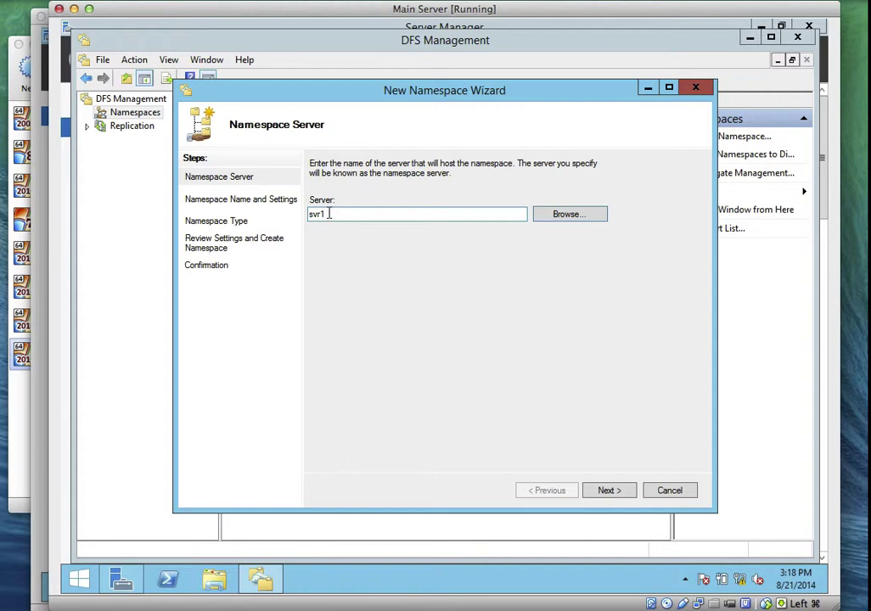
{"action": "left_click", "coordinate": [609, 489]}
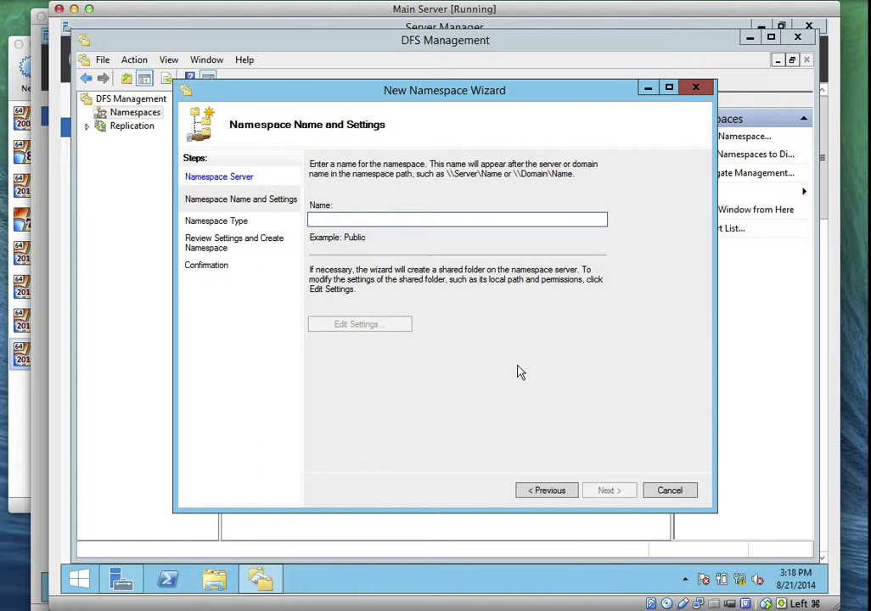
Step: Name the namespace BranchDocs and make it domain-based with Windows Server 2008 mode enabled
{"action": "type", "text": "Bra"}
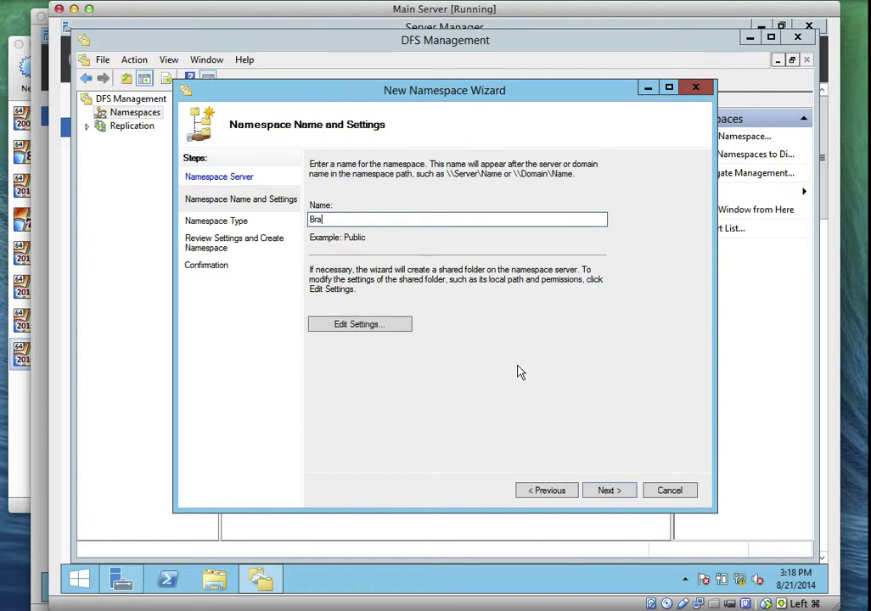
{"action": "type", "text": "nchDocs"}
{"action": "left_click", "coordinate": [605, 490]}
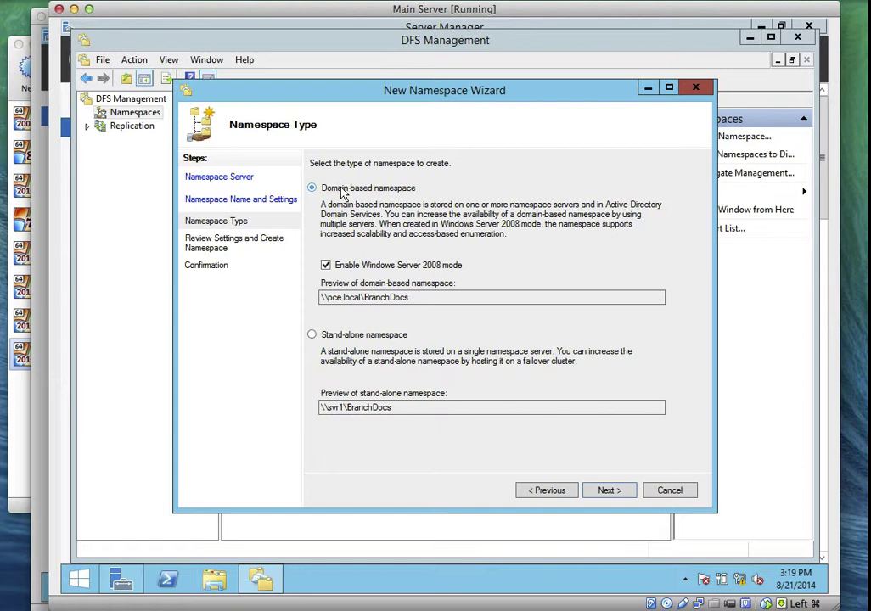
{"action": "left_click", "coordinate": [311, 335]}
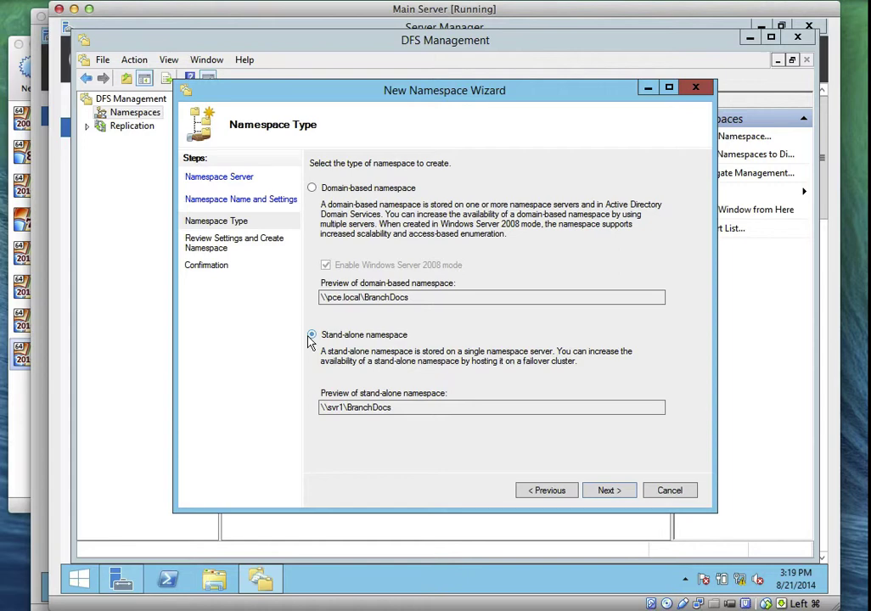
{"action": "left_click", "coordinate": [312, 188]}
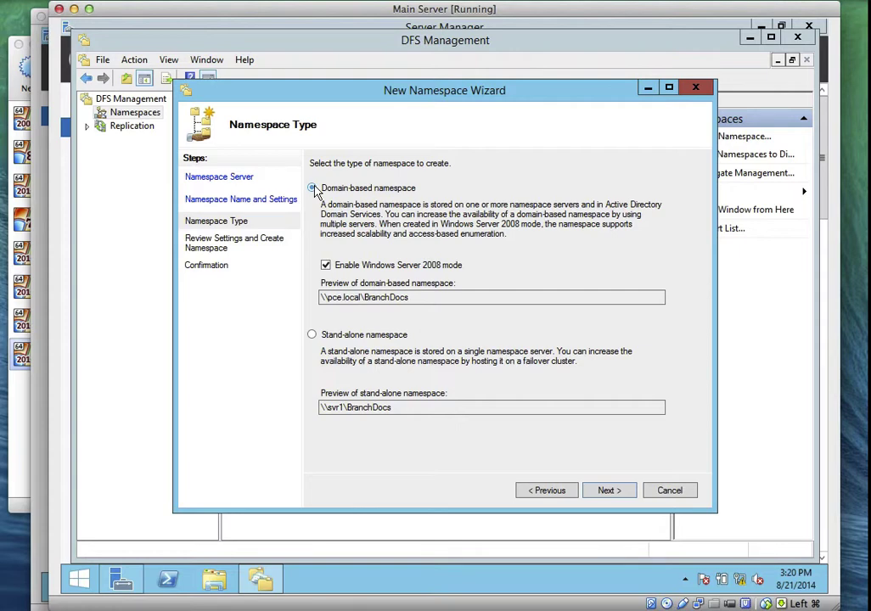
{"action": "left_click", "coordinate": [606, 489]}
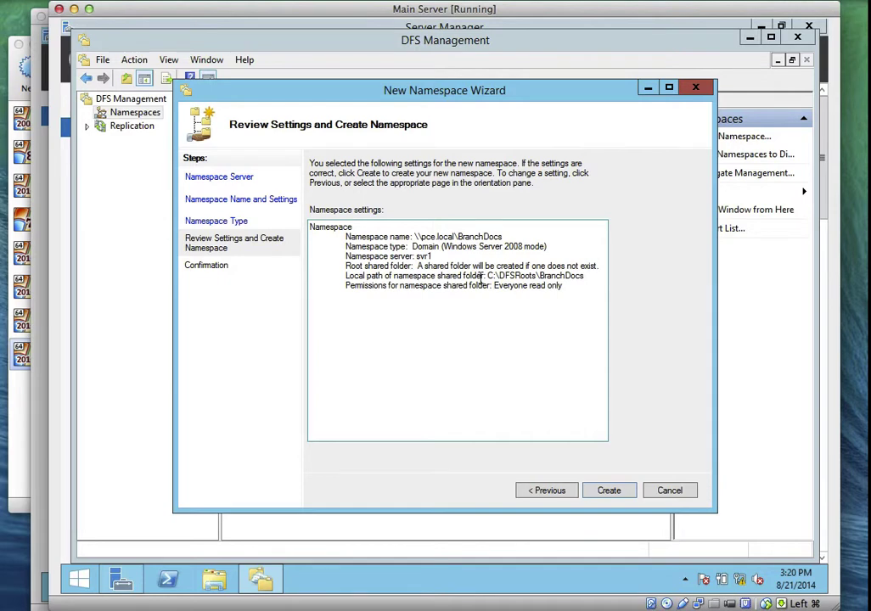
Step: Create the BranchDocs namespace, check the wizard's error list, and close the wizard
{"action": "left_click", "coordinate": [614, 490]}
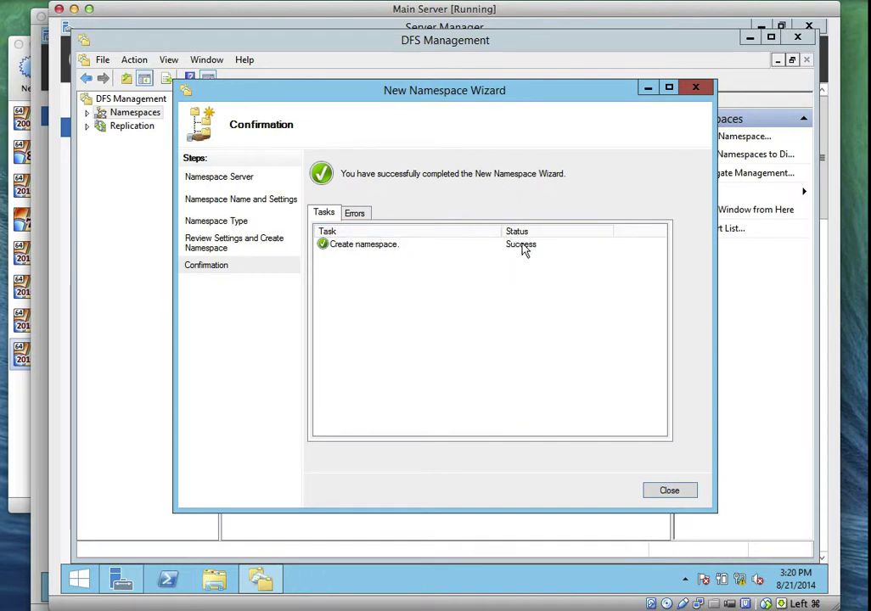
{"action": "left_click", "coordinate": [353, 213]}
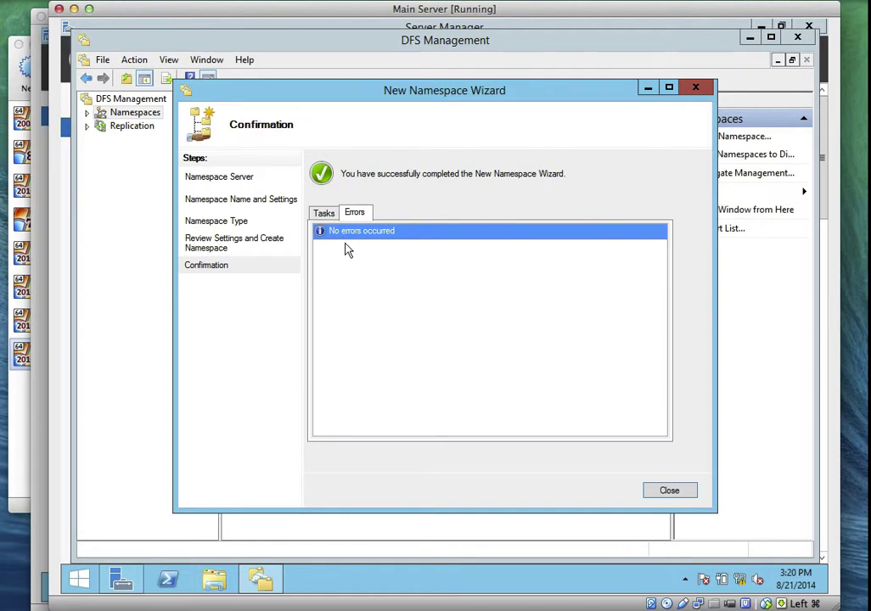
{"action": "left_click", "coordinate": [667, 489]}
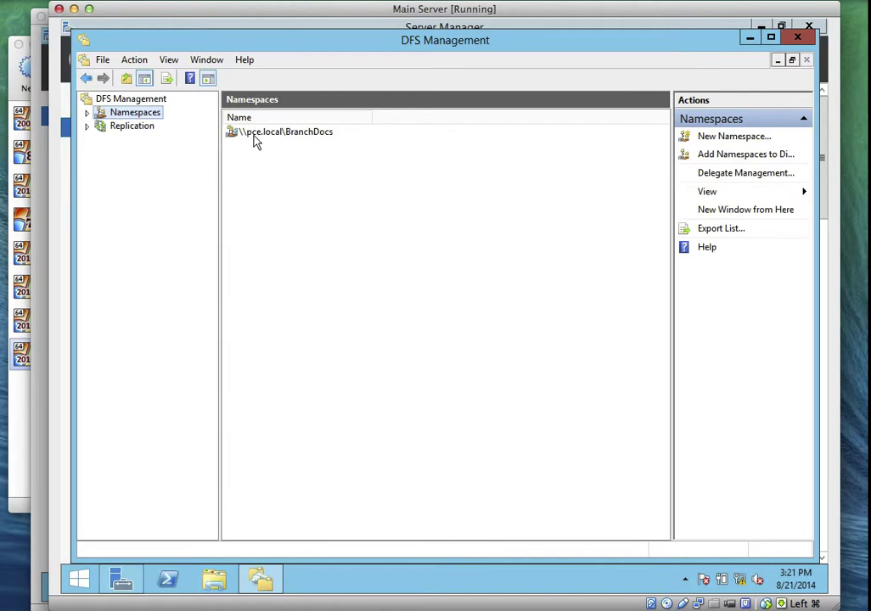
Step: Enable access-based enumeration in the properties of the \\pce.local\BranchDocs namespace
{"action": "left_click", "coordinate": [257, 139]}
{"action": "right_click", "coordinate": [257, 138]}
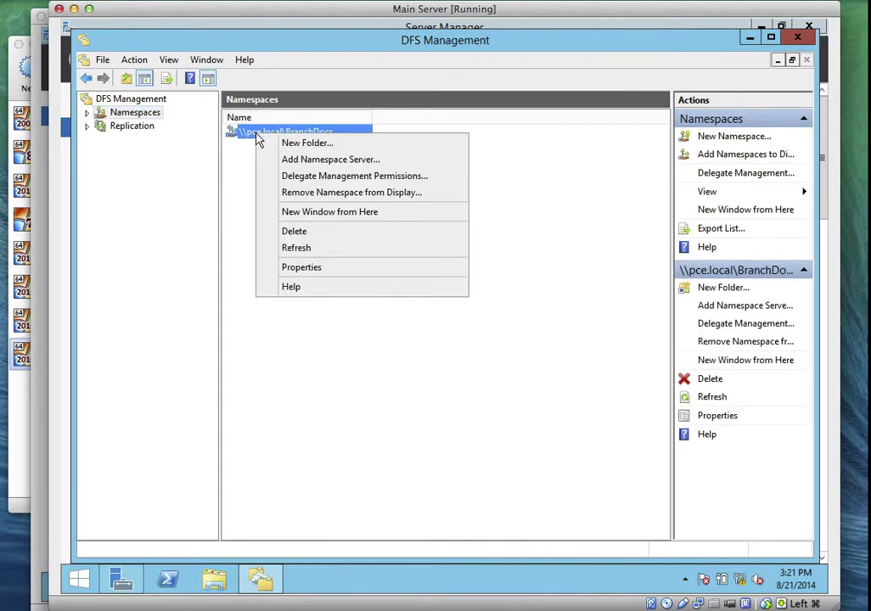
{"action": "left_click", "coordinate": [289, 271]}
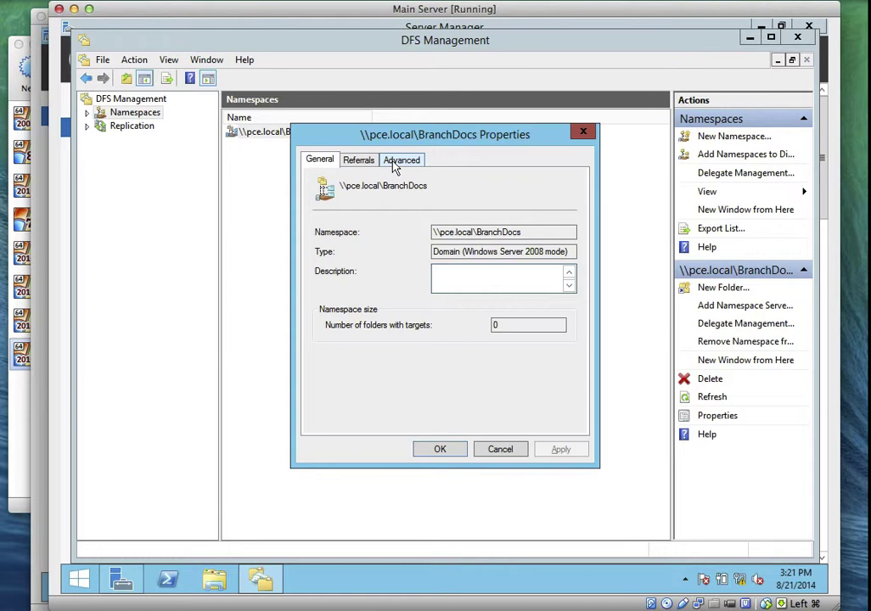
{"action": "left_click", "coordinate": [394, 162]}
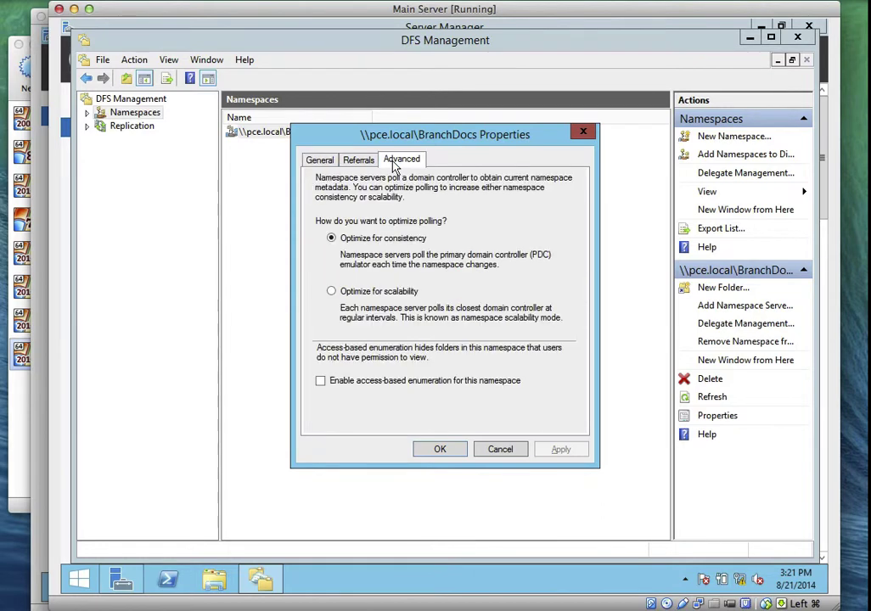
{"action": "left_click", "coordinate": [322, 381]}
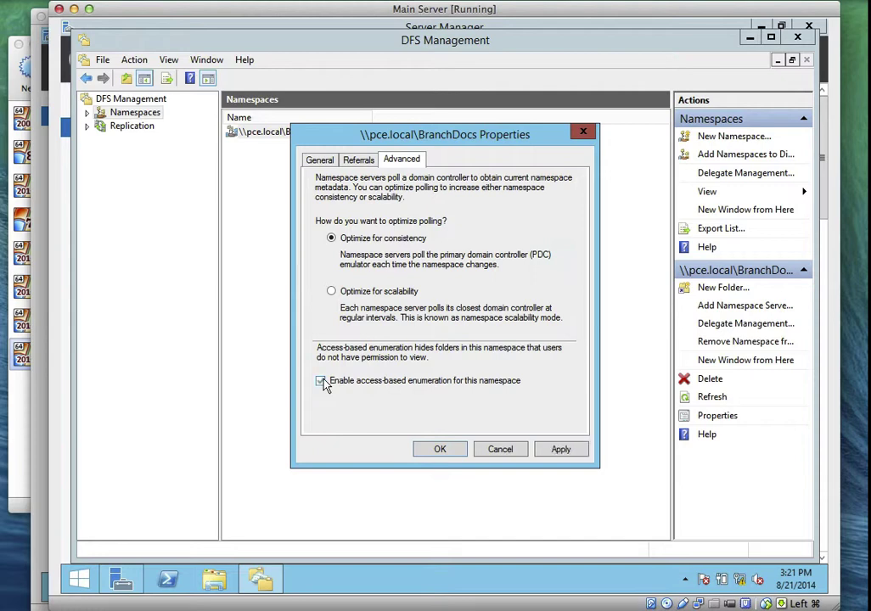
{"action": "left_click", "coordinate": [441, 450]}
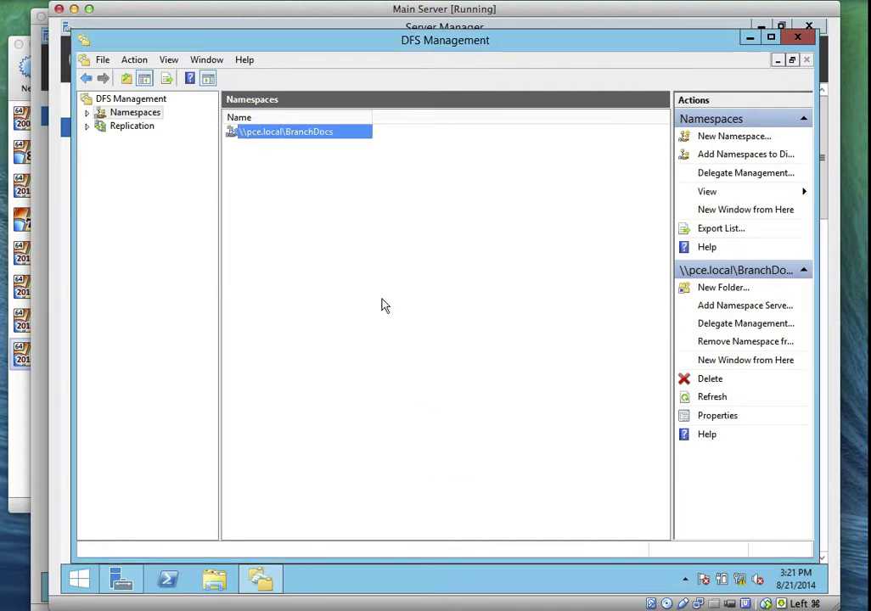
{"action": "left_click", "coordinate": [292, 210]}
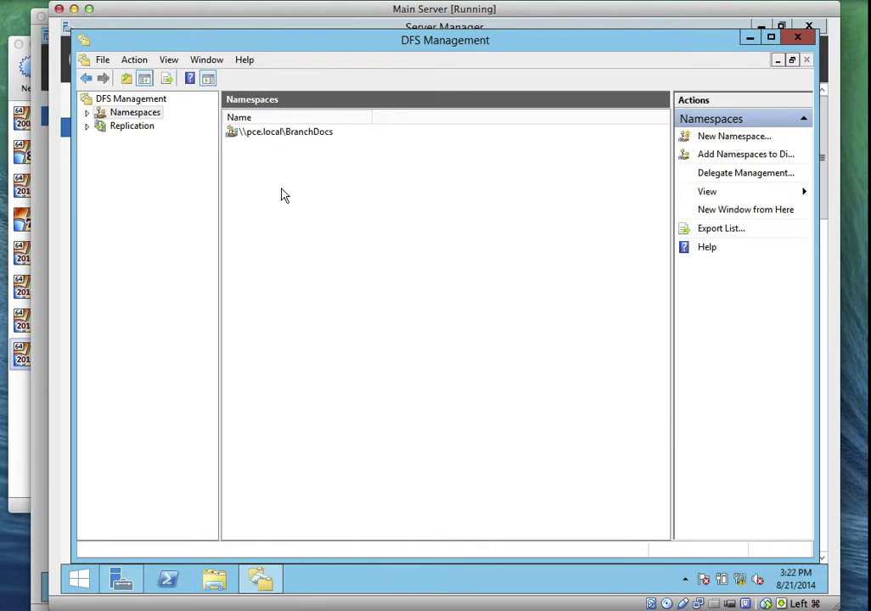
Step: Start a new folder in the \\pce.local\BranchDocs namespace and begin adding a folder target to it
{"action": "left_click", "coordinate": [279, 135]}
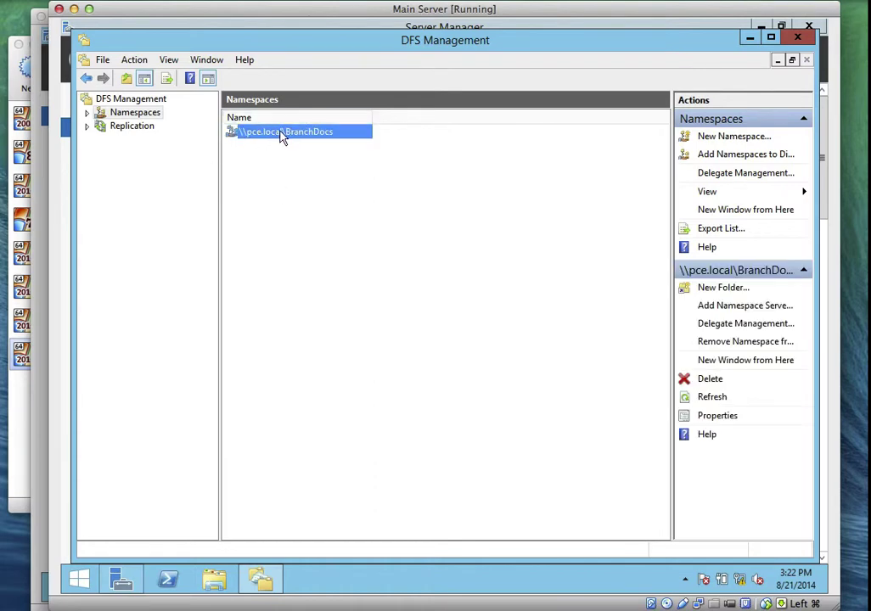
{"action": "right_click", "coordinate": [282, 138]}
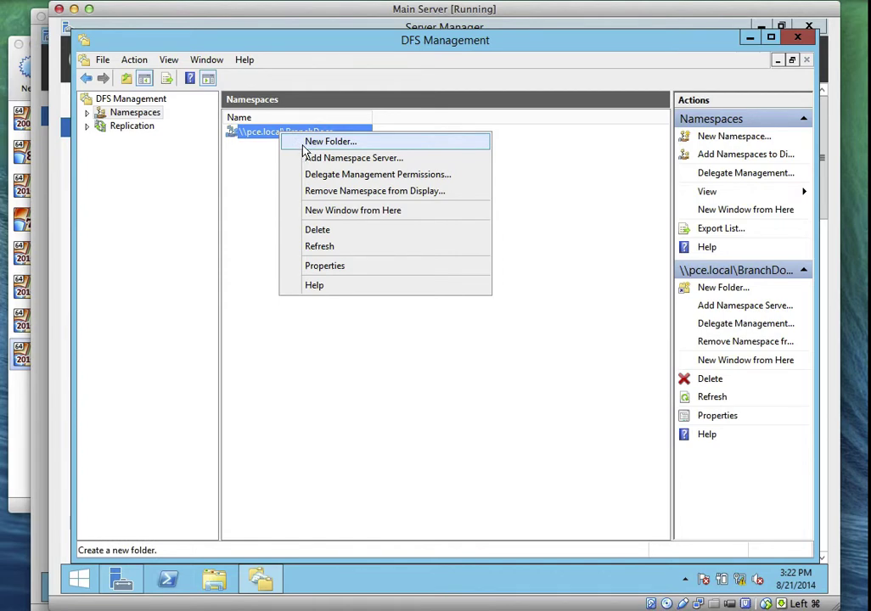
{"action": "left_click", "coordinate": [307, 142]}
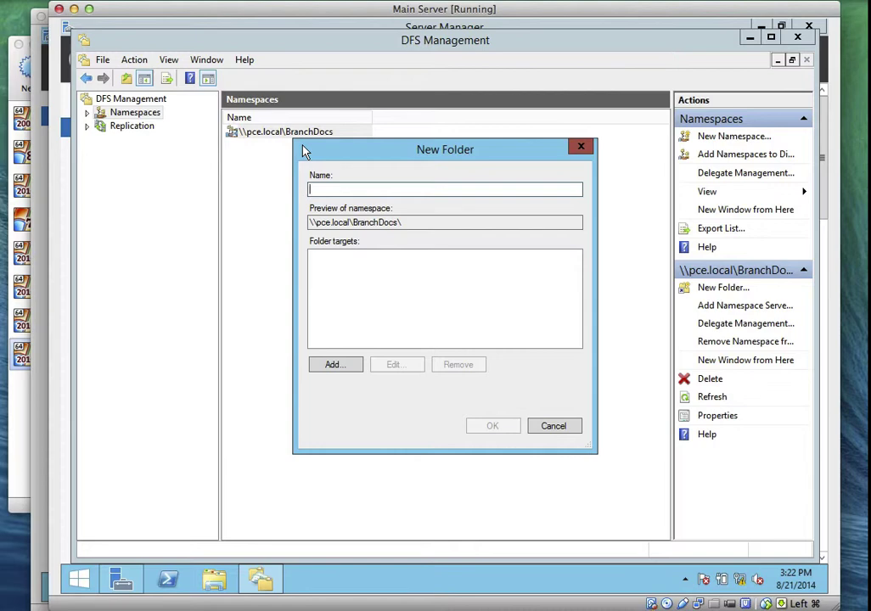
{"action": "left_click", "coordinate": [339, 366]}
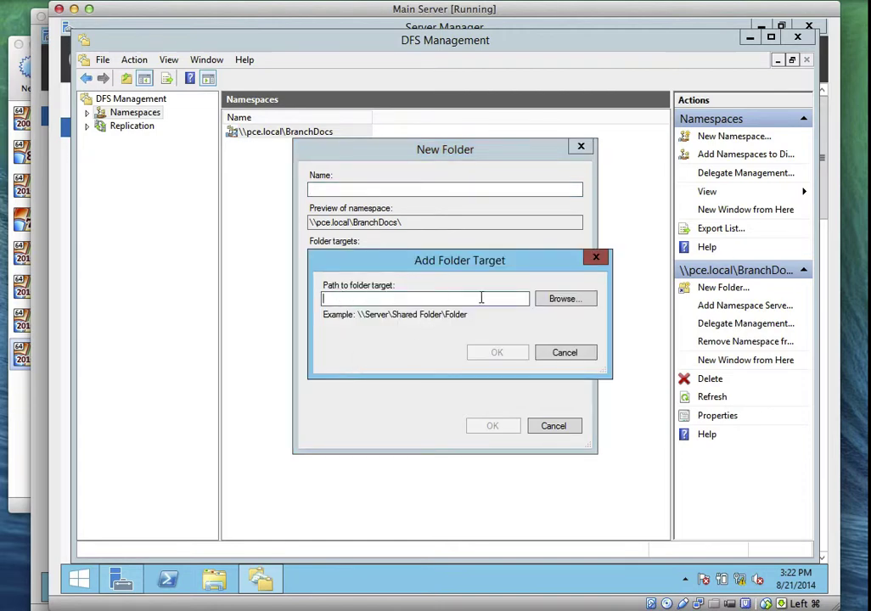
{"action": "left_click", "coordinate": [561, 301]}
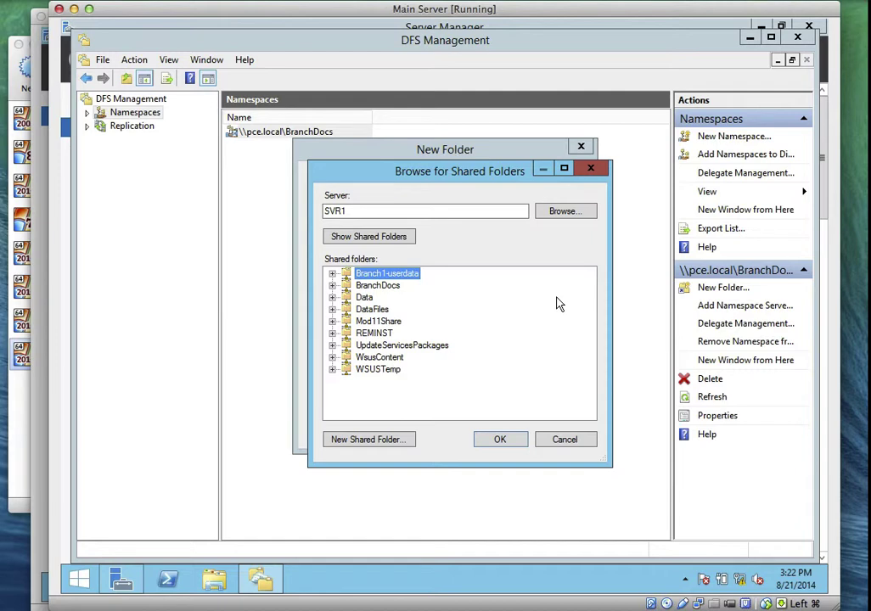
{"action": "left_click", "coordinate": [558, 214]}
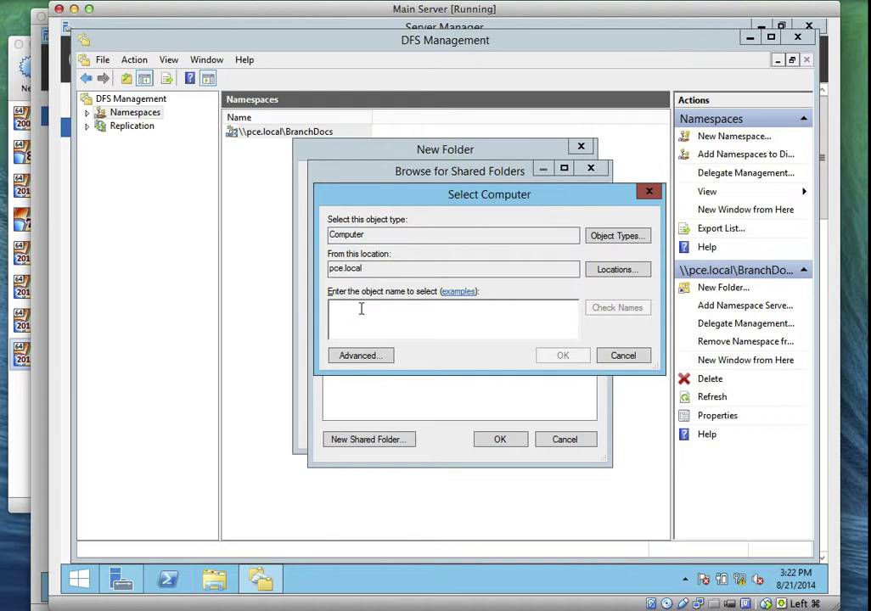
{"action": "type", "text": "SVR4"}
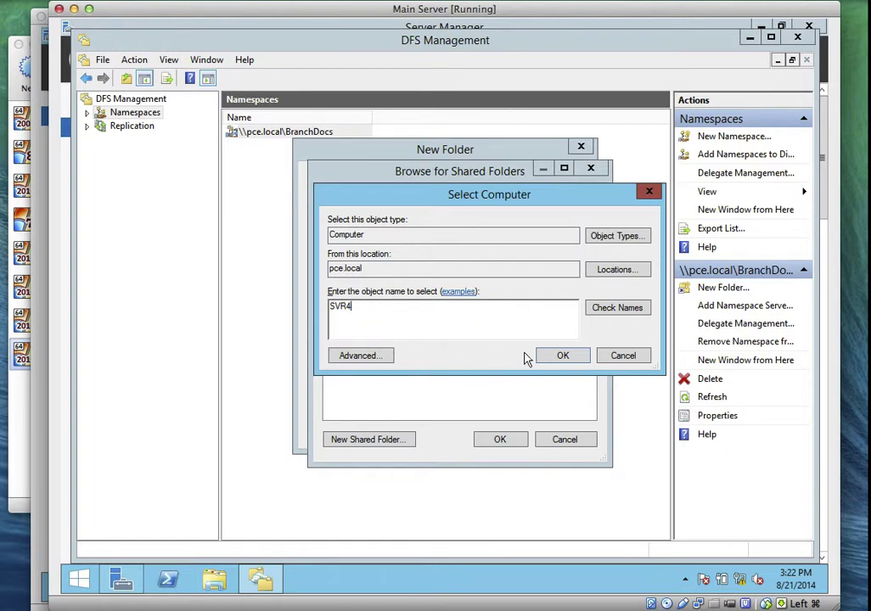
{"action": "left_click", "coordinate": [550, 358]}
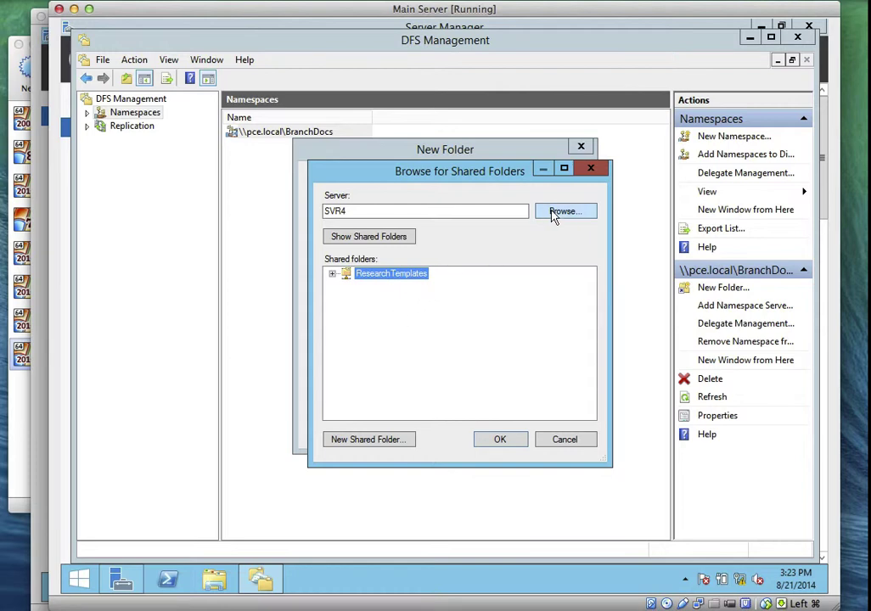
{"action": "left_click", "coordinate": [562, 440]}
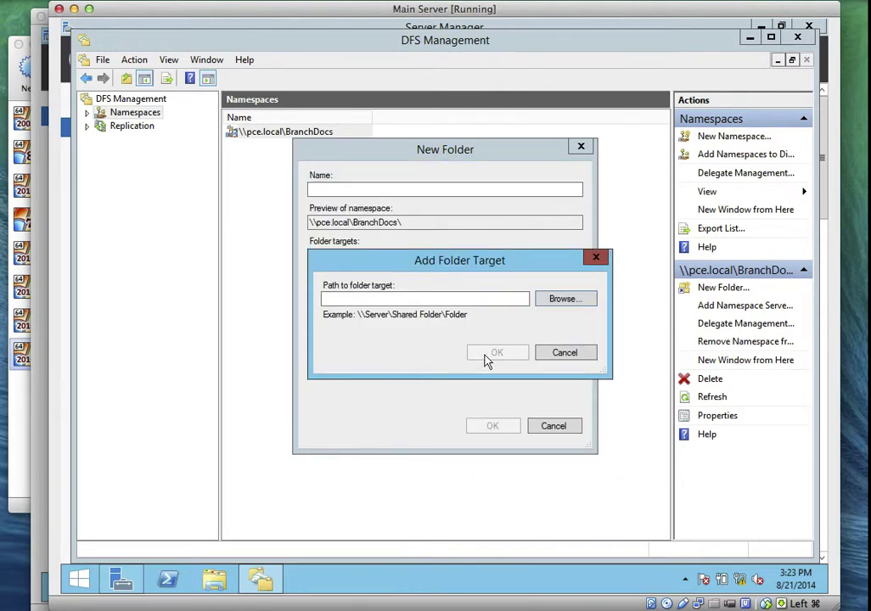
Step: Browse for the folder target's share on server SVR4 and start a new shared folder there
{"action": "left_click", "coordinate": [560, 301]}
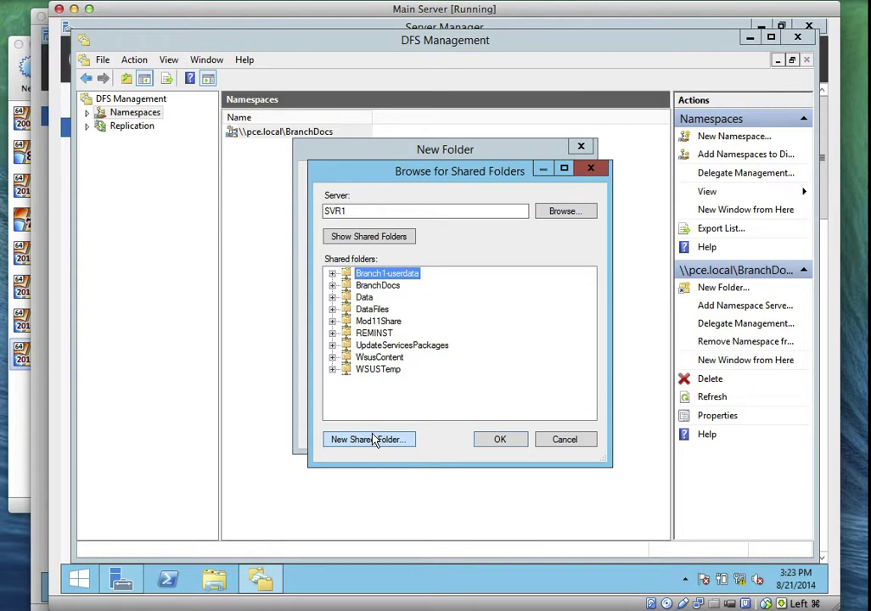
{"action": "left_click", "coordinate": [562, 212]}
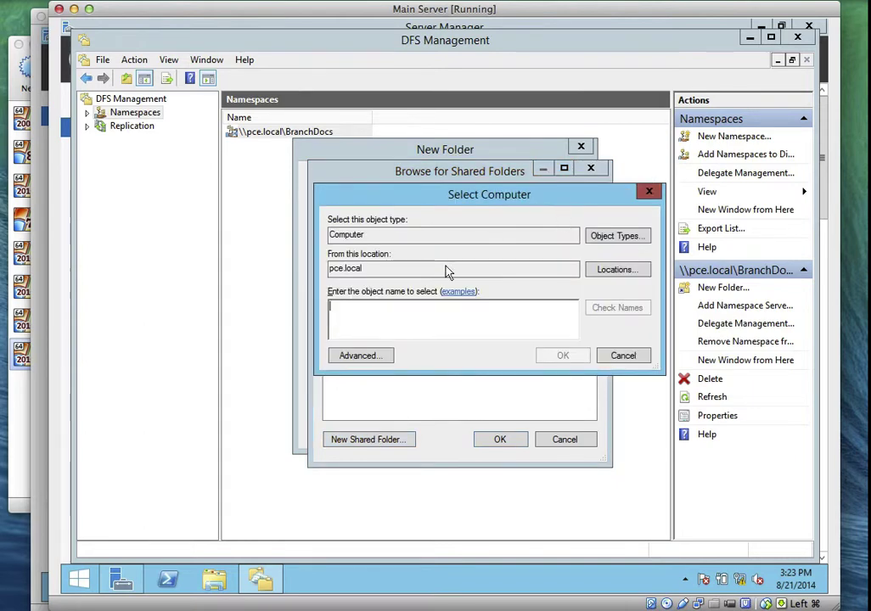
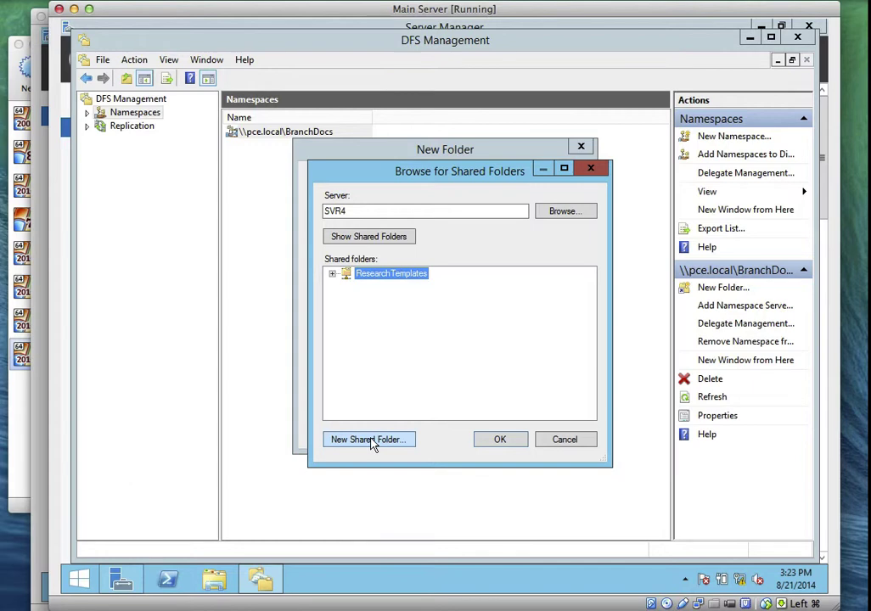
{"action": "left_click", "coordinate": [369, 440]}
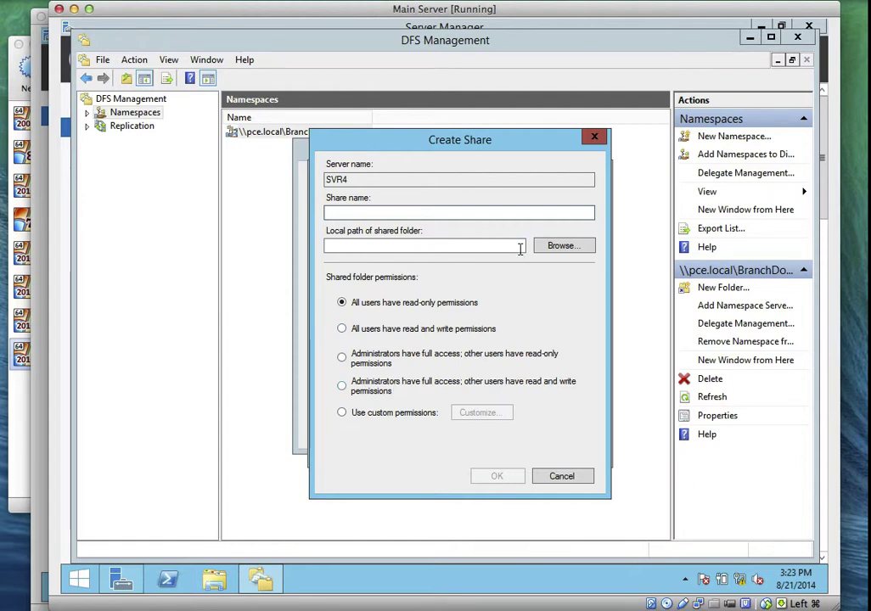
Step: Set the new share's local path to c:\BranchDocs\ResearchTemplates on SVR4
{"action": "left_click", "coordinate": [552, 245]}
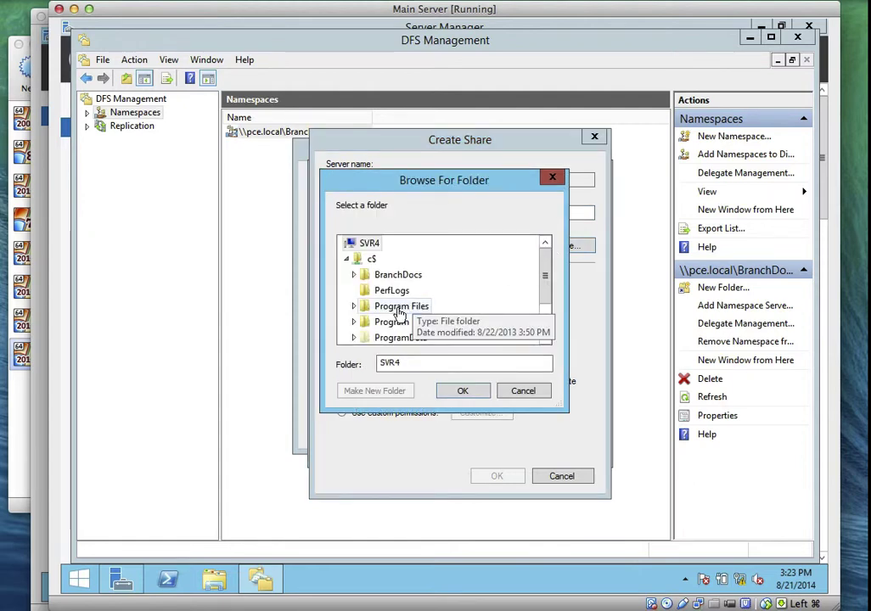
{"action": "left_click", "coordinate": [354, 276]}
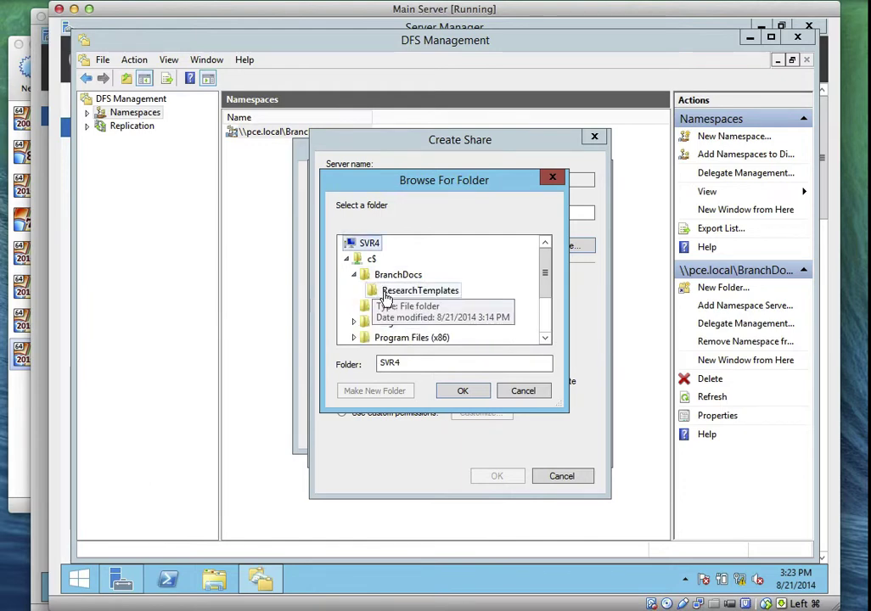
{"action": "left_click", "coordinate": [354, 276]}
{"action": "left_click", "coordinate": [346, 259]}
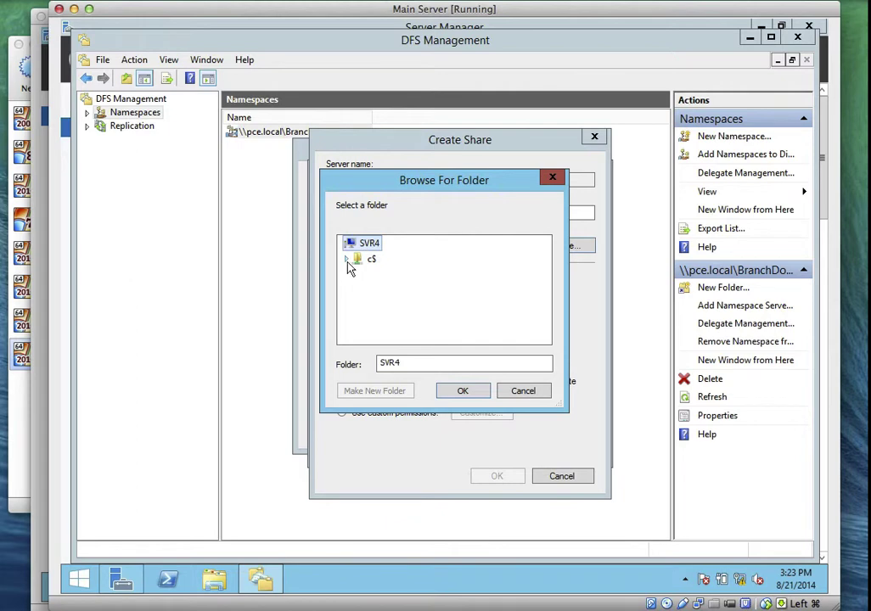
{"action": "left_click", "coordinate": [347, 258]}
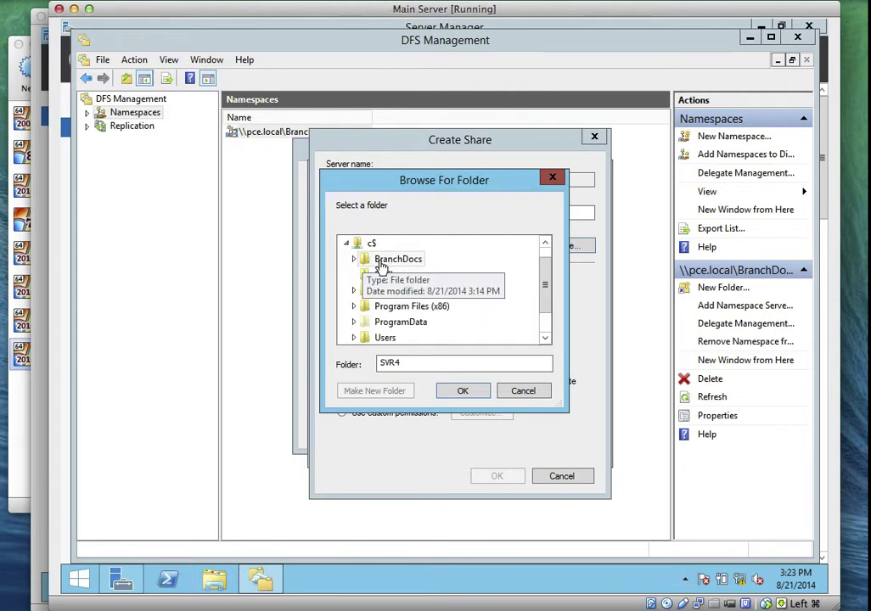
{"action": "left_click", "coordinate": [354, 259]}
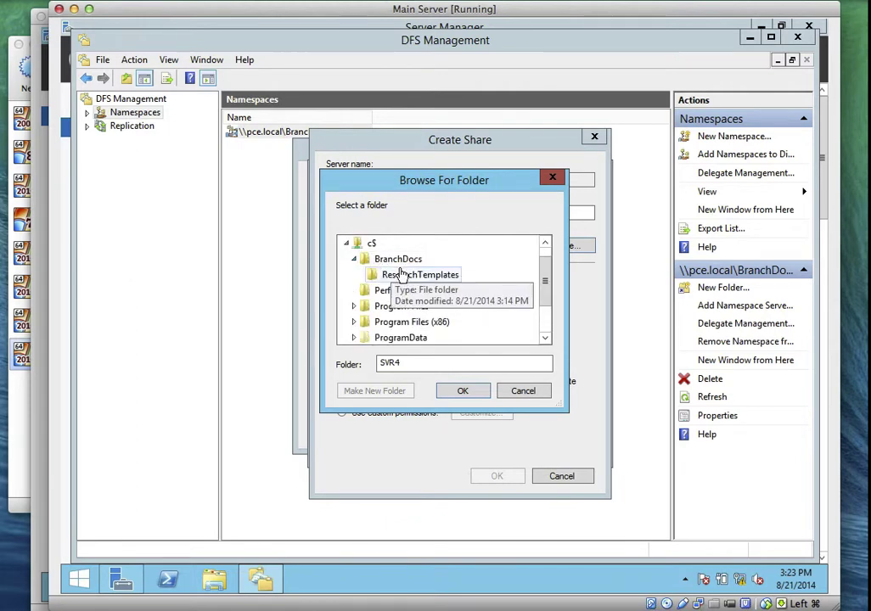
{"action": "left_click", "coordinate": [405, 279]}
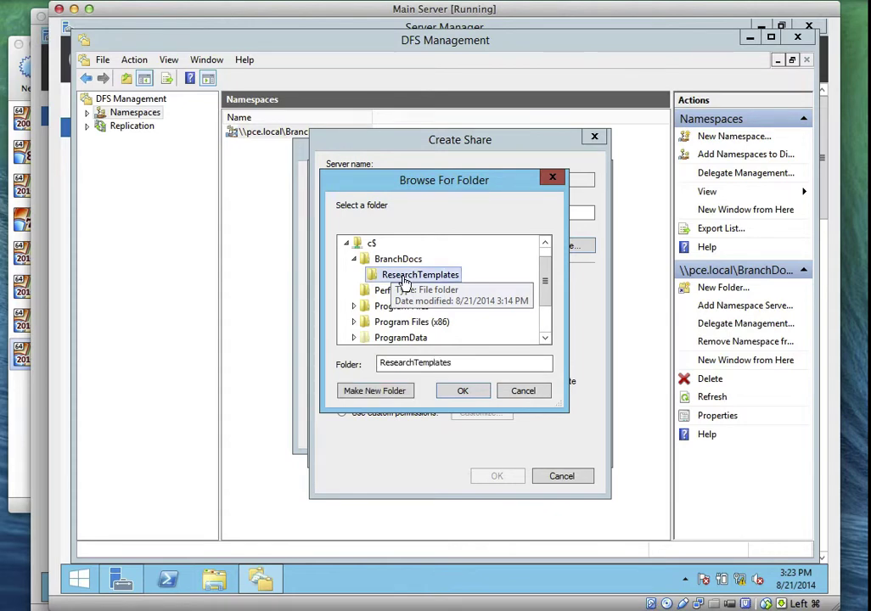
{"action": "left_click", "coordinate": [461, 389]}
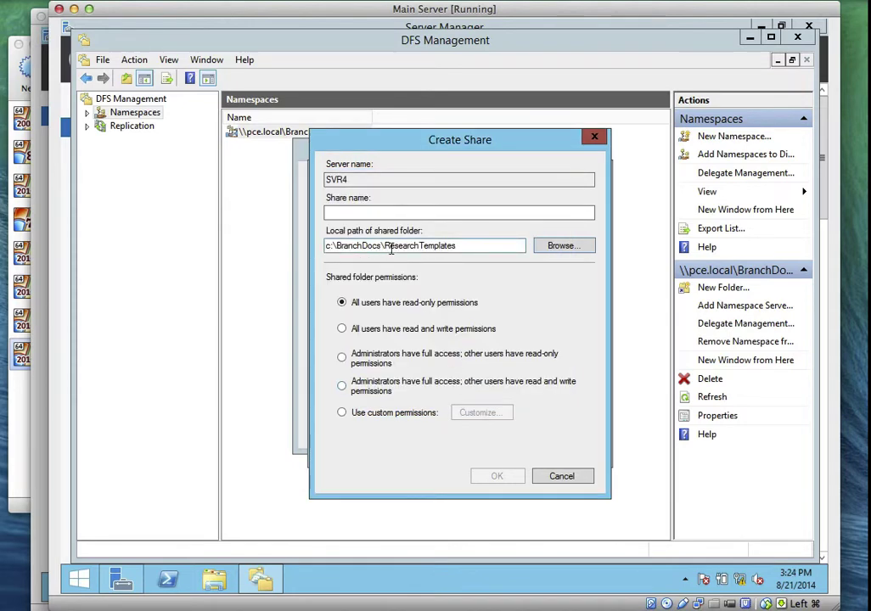
Step: Name the share ResearchTempates, give all users read and write permissions, and create it
{"action": "left_click", "coordinate": [364, 208]}
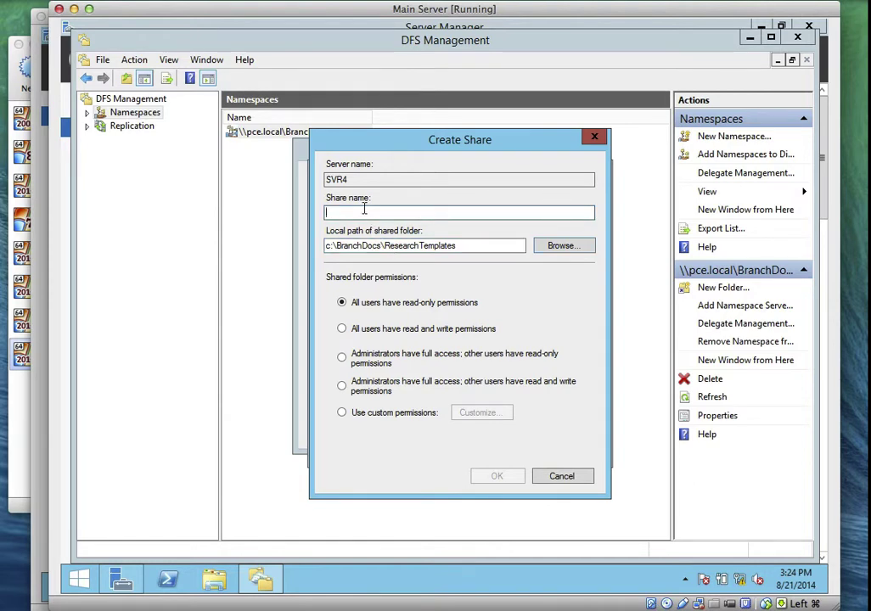
{"action": "type", "text": "Res"}
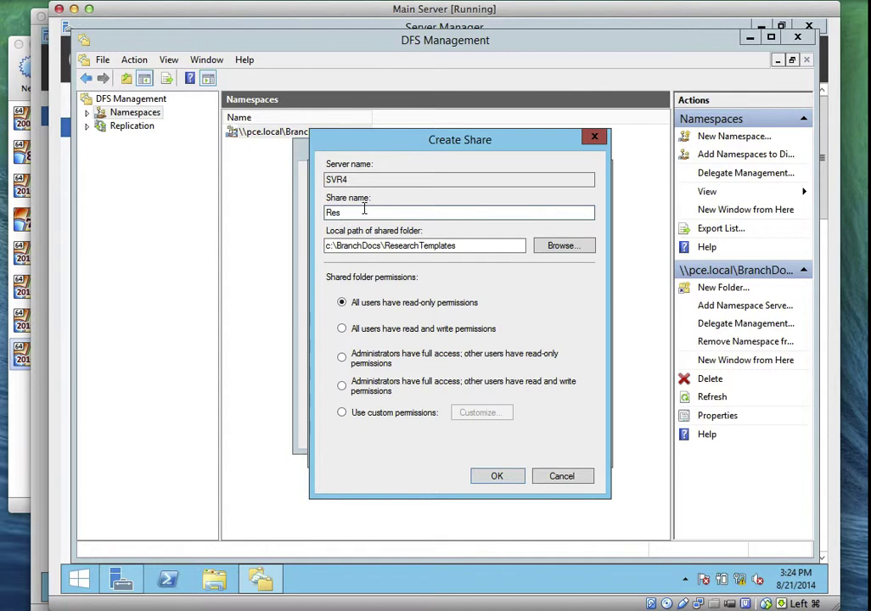
{"action": "type", "text": "rch Templates"}
{"action": "left_click", "coordinate": [342, 329]}
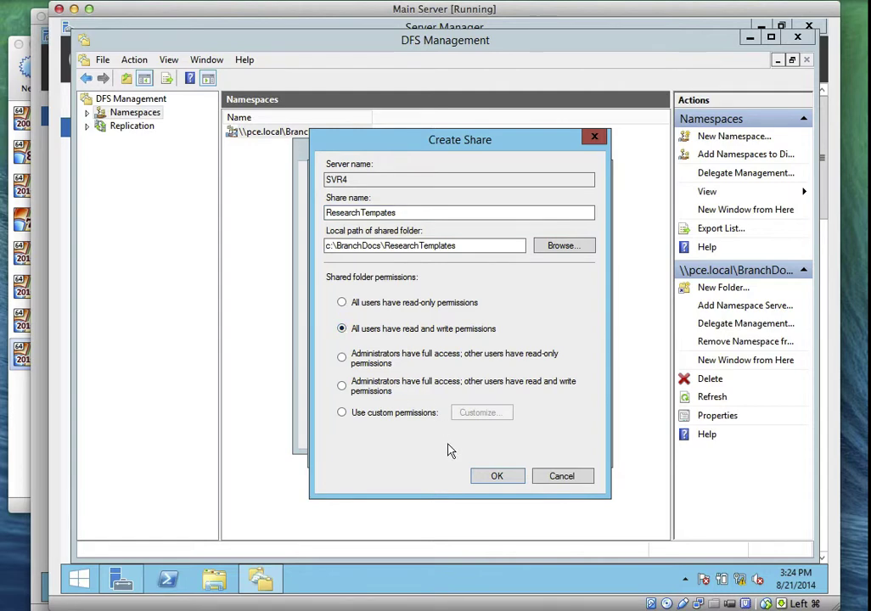
{"action": "left_click", "coordinate": [499, 477]}
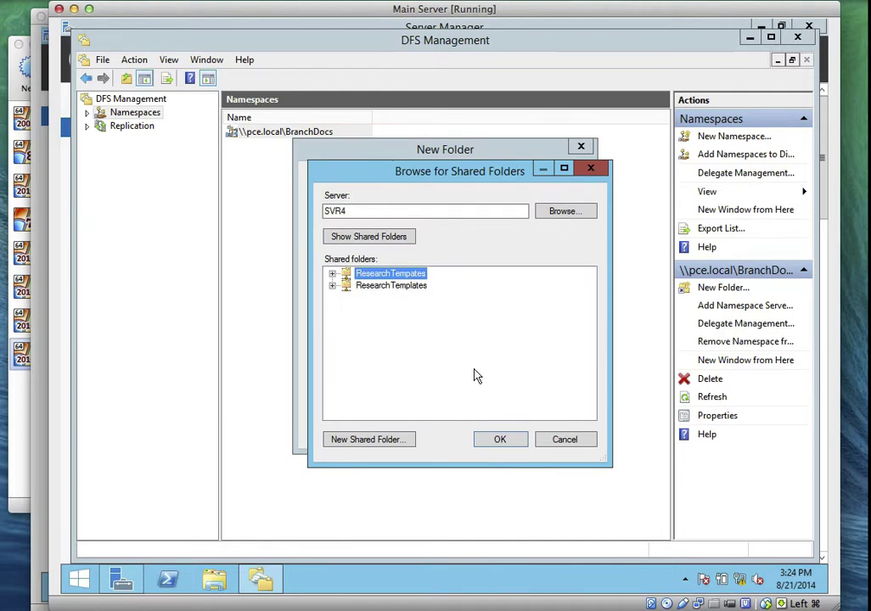
Step: Add \\SVR4\ResearchTempates as the folder target and begin naming the namespace folder with ResearchTempl
{"action": "left_click", "coordinate": [499, 442]}
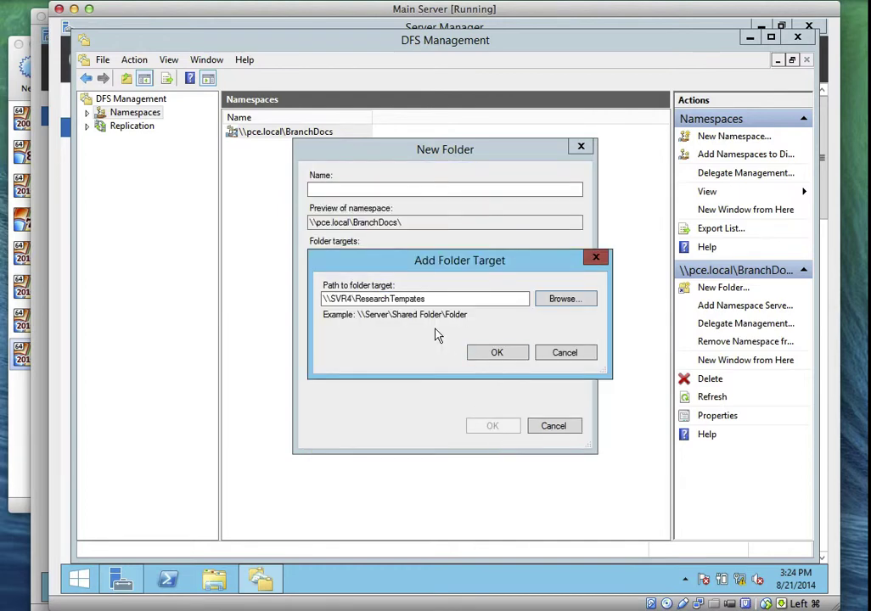
{"action": "left_click", "coordinate": [496, 353]}
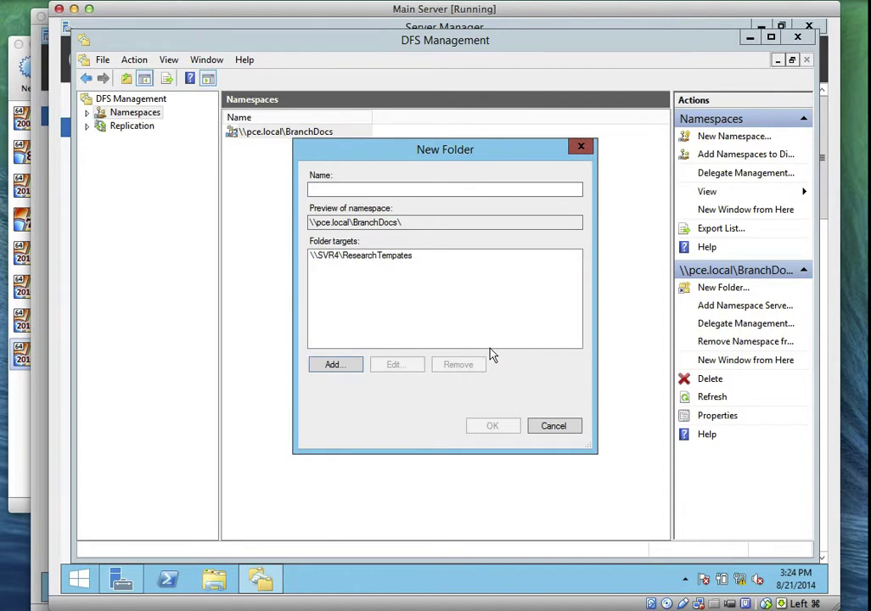
{"action": "left_click", "coordinate": [339, 190]}
{"action": "type", "text": "Re"}
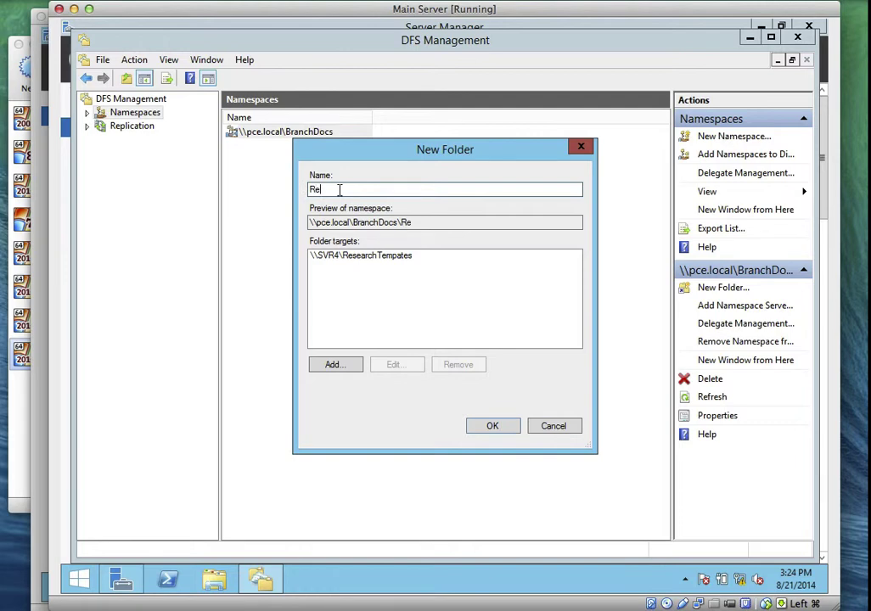
{"action": "type", "text": "searchTem"}
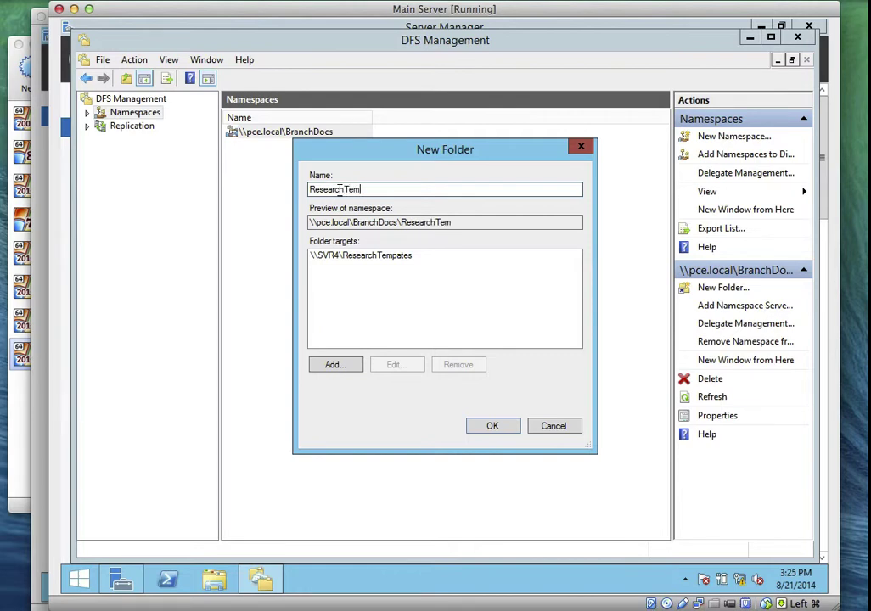
{"action": "type", "text": "pa"}
{"action": "key", "text": "BackSpace"}
{"action": "left_click", "coordinate": [683, 1]}
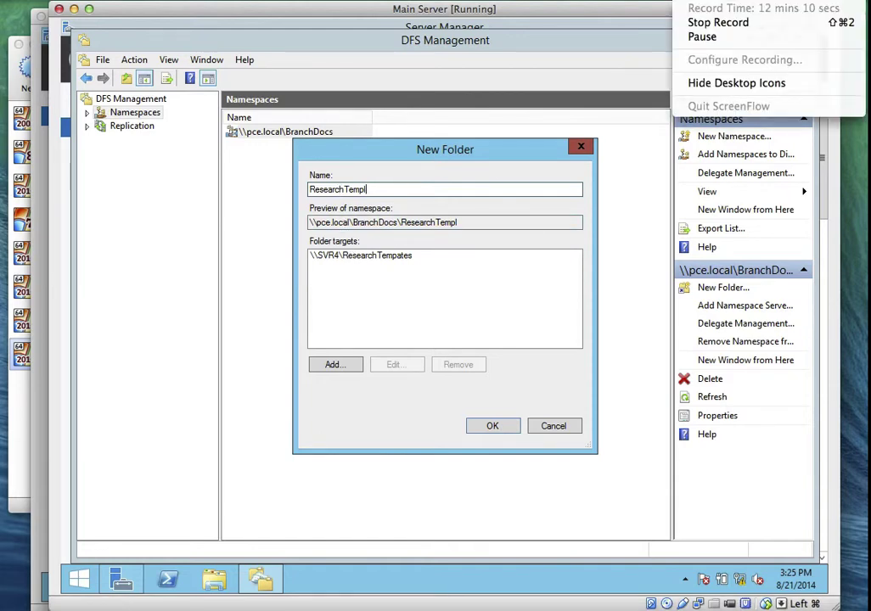
{"action": "left_click", "coordinate": [702, 37]}
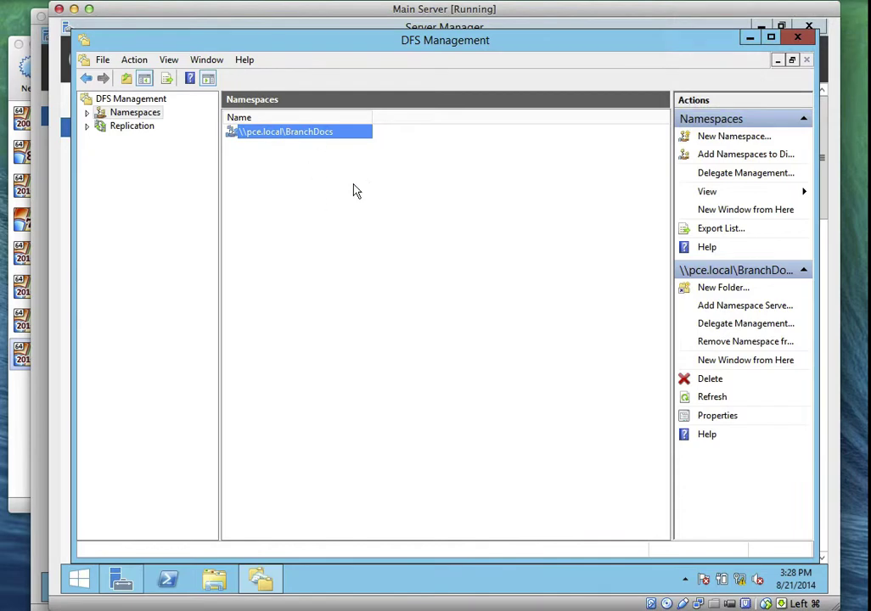
Step: Start a new folder in the \\pce.local\BranchDocs namespace
{"action": "right_click", "coordinate": [298, 140]}
{"action": "left_click", "coordinate": [315, 148]}
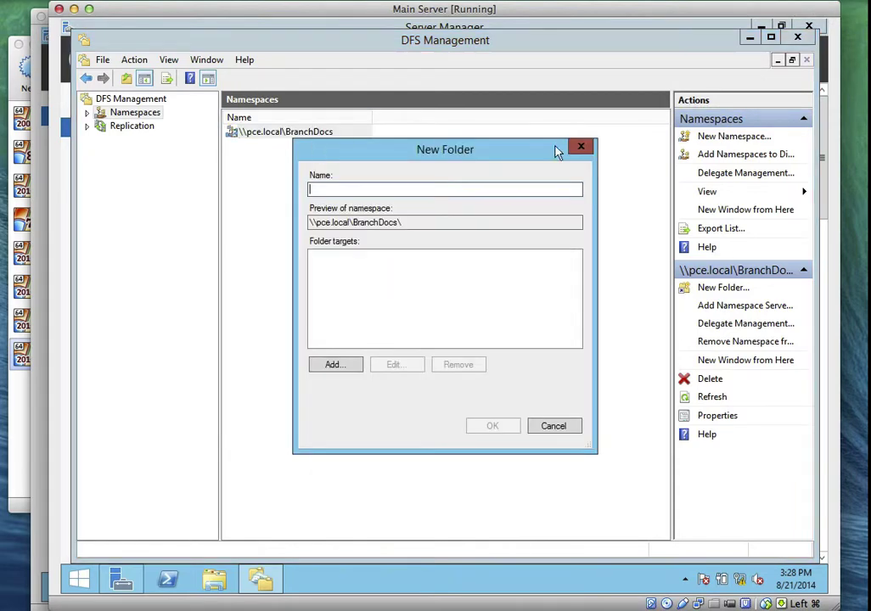
{"action": "left_click", "coordinate": [684, 2]}
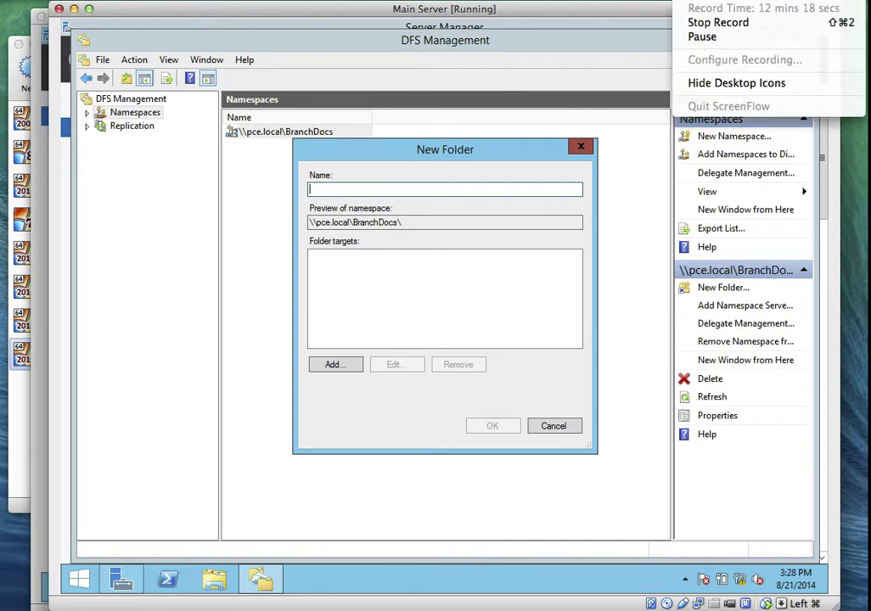
{"action": "left_click", "coordinate": [529, 169]}
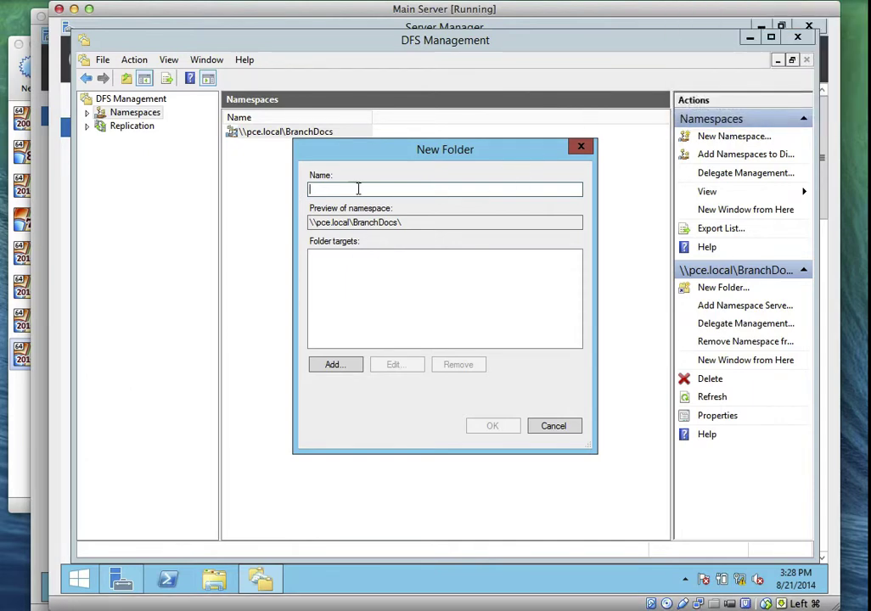
Step: Begin adding a folder target to the new folder and choose SVR4 as the server to browse for shares
{"action": "left_click", "coordinate": [331, 369]}
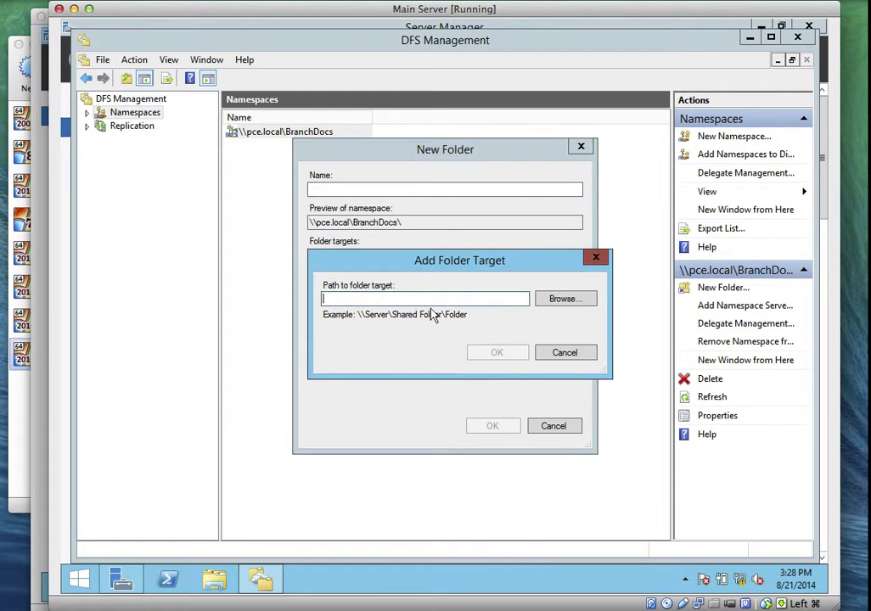
{"action": "left_click", "coordinate": [555, 303]}
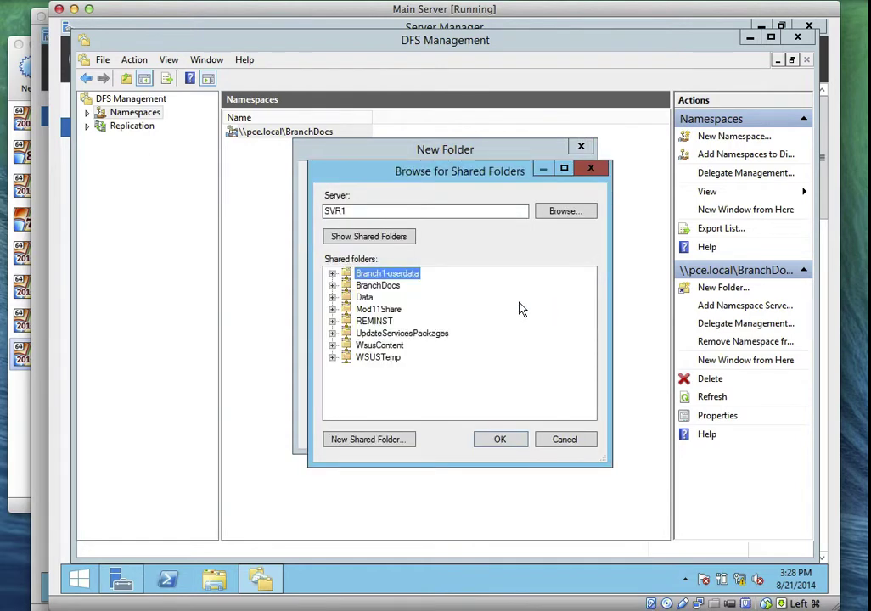
{"action": "left_click", "coordinate": [556, 213]}
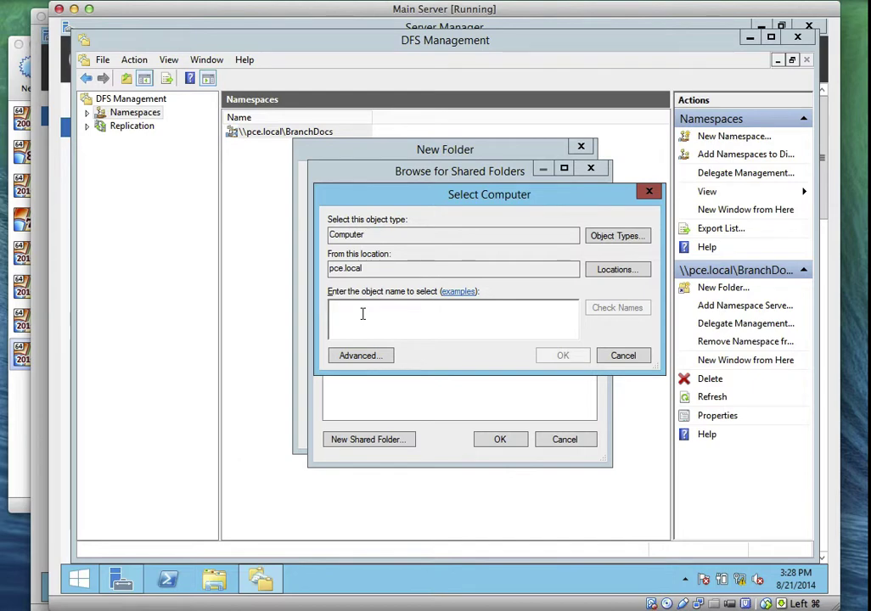
{"action": "type", "text": "SVR4"}
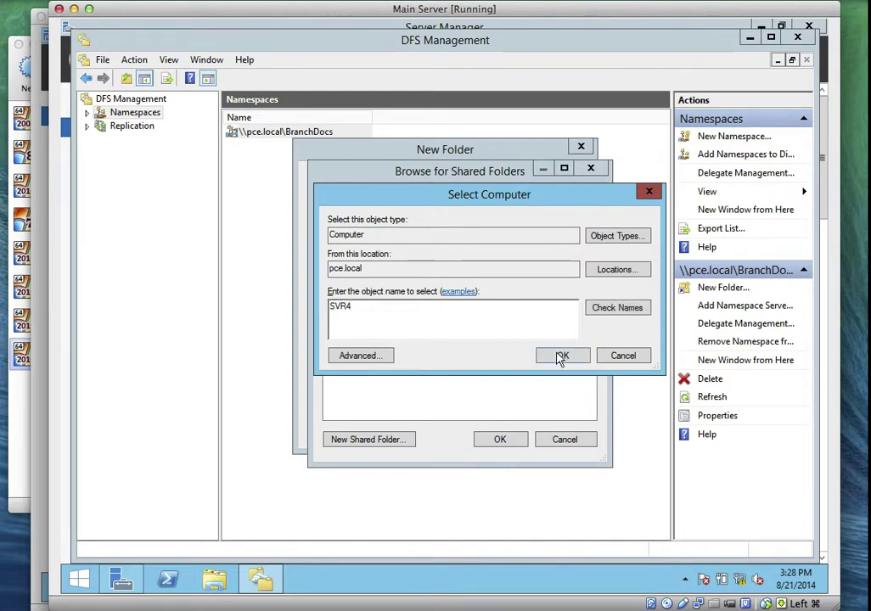
{"action": "left_click", "coordinate": [560, 357]}
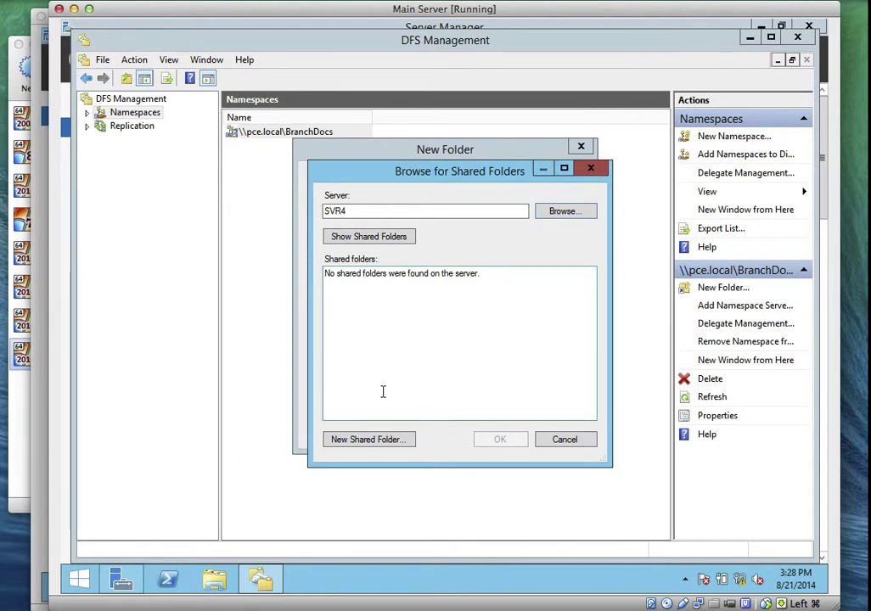
Step: Start a new shared folder on SVR4 with the share name ResearchTemplates
{"action": "left_click", "coordinate": [367, 441]}
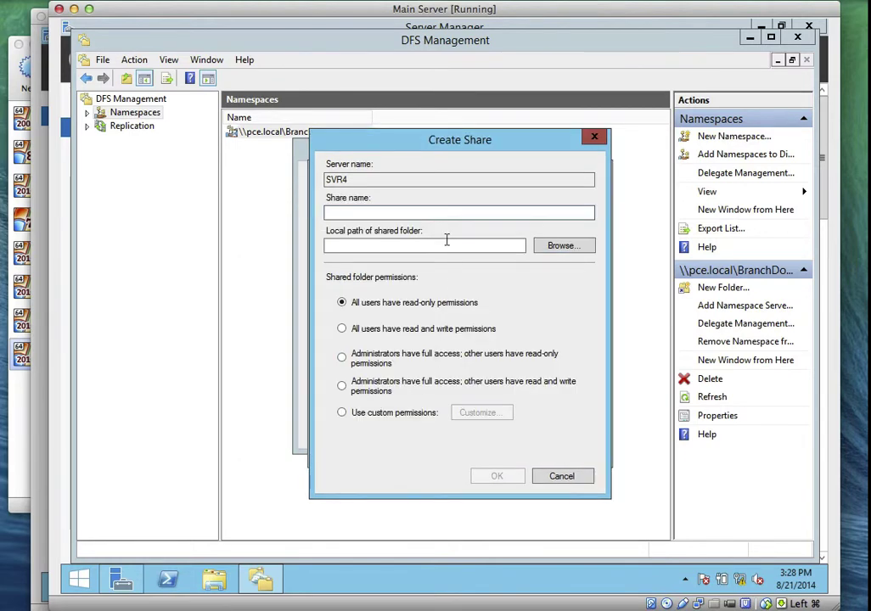
{"action": "left_click", "coordinate": [405, 213]}
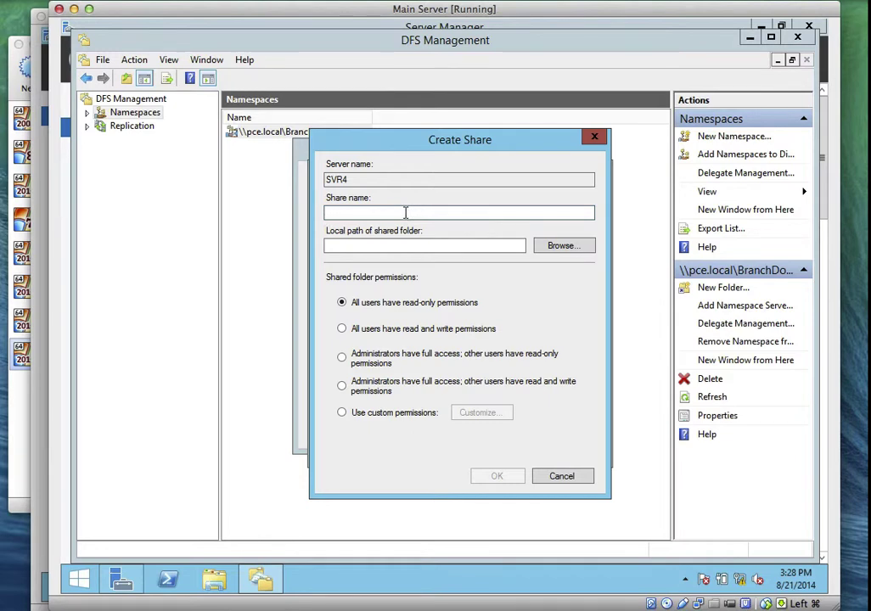
{"action": "type", "text": "ResearchTemplates"}
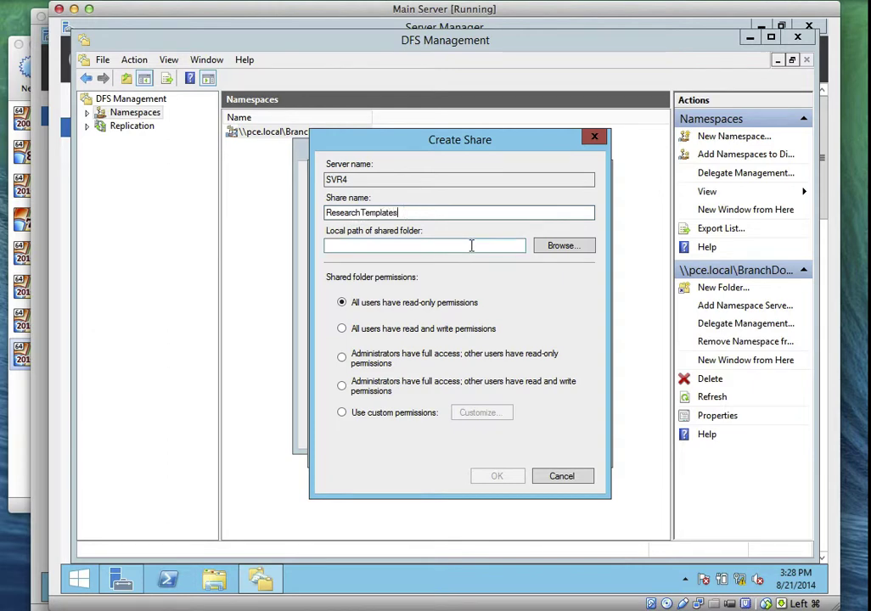
Step: Create the ResearchTemplates share on SVR4 from c:\BranchDocs\ResearchTemplates, giving all users read and write permissions
{"action": "left_click", "coordinate": [560, 246]}
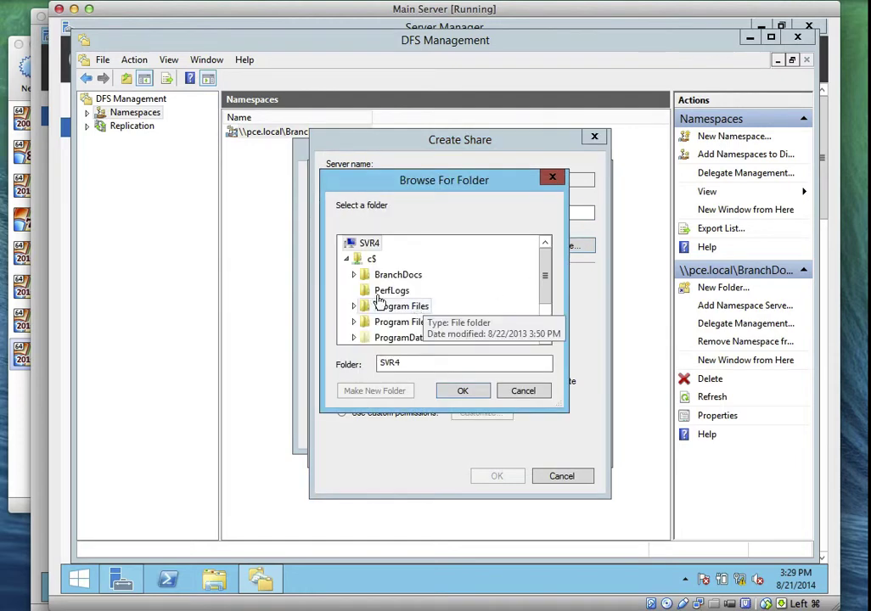
{"action": "left_click", "coordinate": [347, 260]}
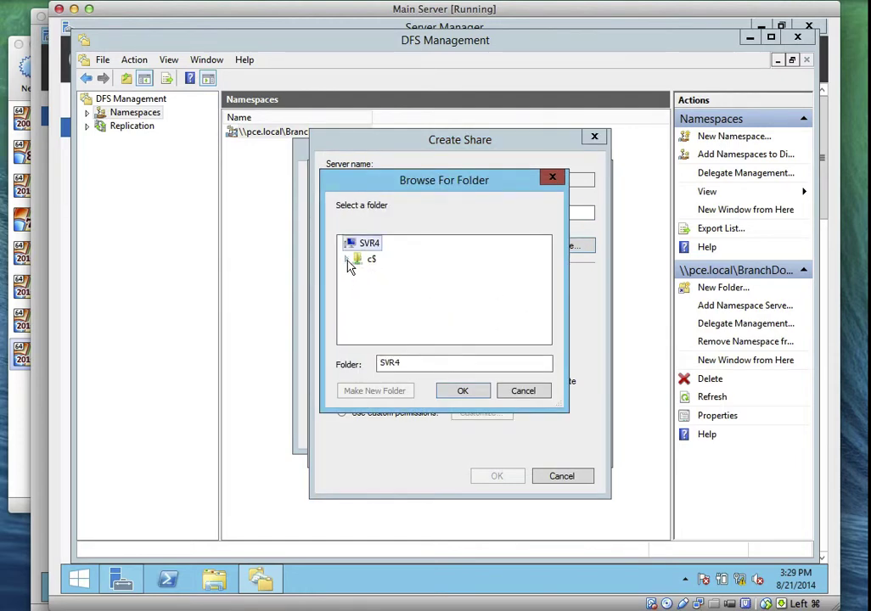
{"action": "left_click", "coordinate": [347, 260]}
{"action": "left_click", "coordinate": [354, 259]}
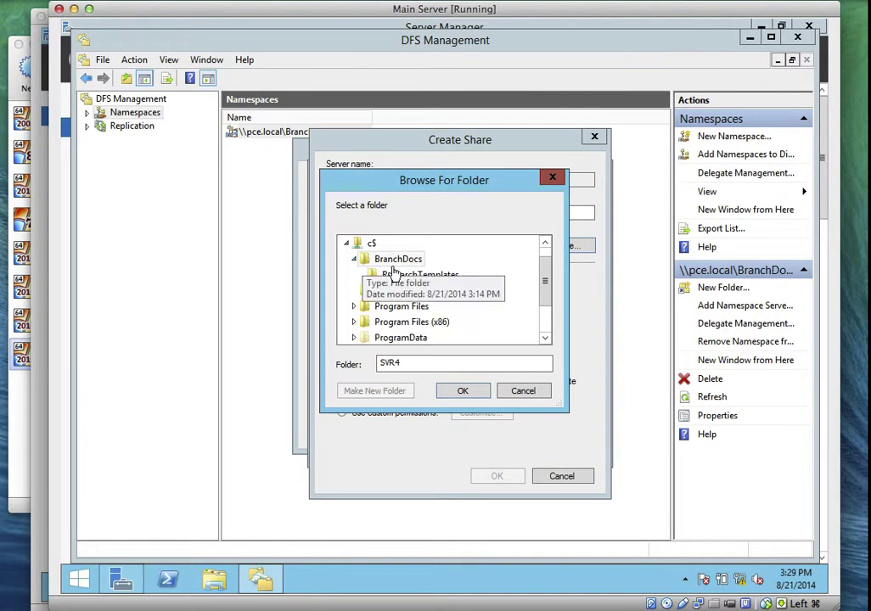
{"action": "left_click", "coordinate": [407, 279]}
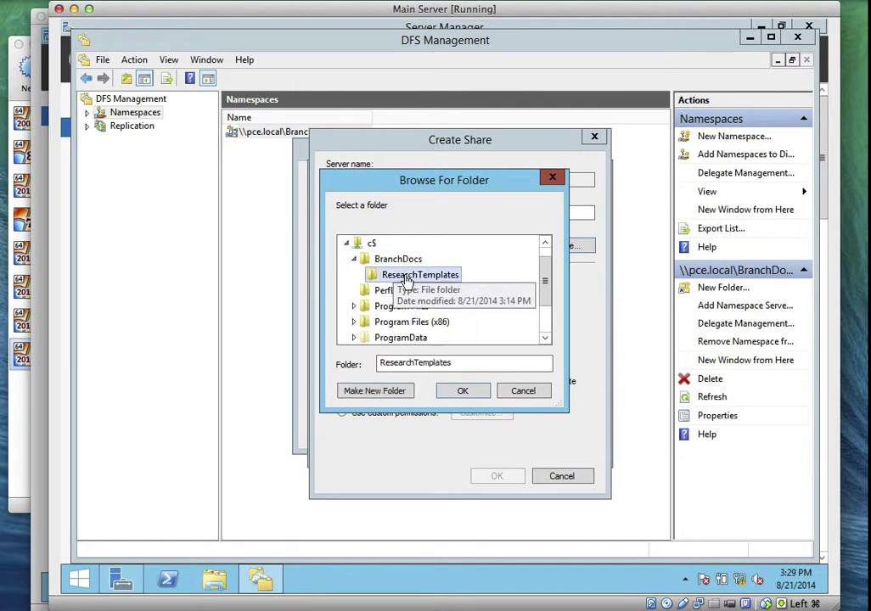
{"action": "left_click", "coordinate": [476, 395]}
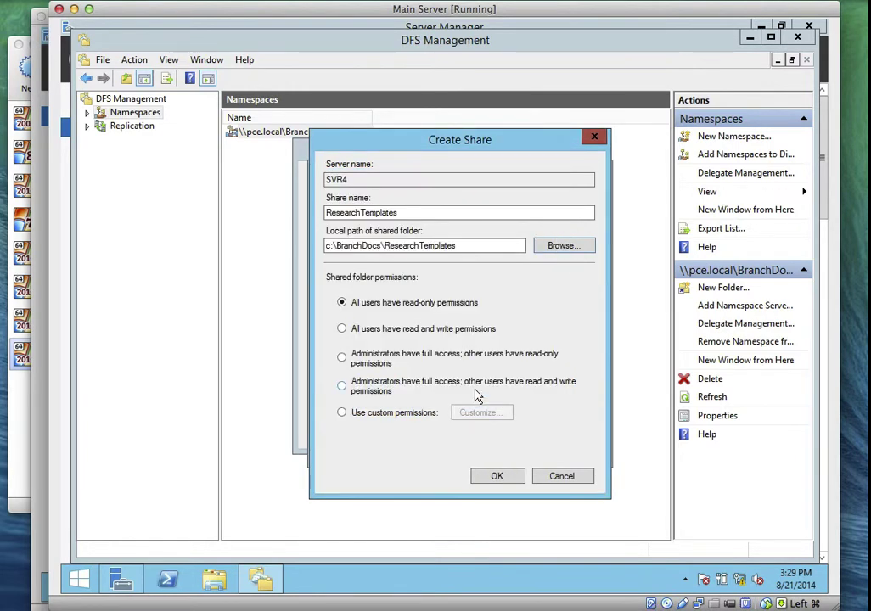
{"action": "left_click", "coordinate": [342, 329]}
{"action": "left_click", "coordinate": [495, 476]}
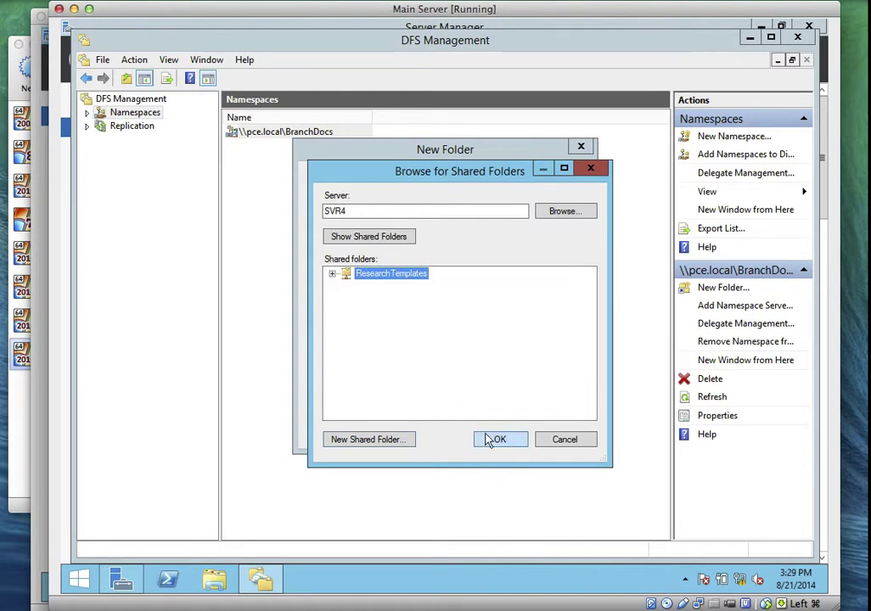
Step: Add \\SVR4\ResearchTemplates as the folder target and create the namespace folder with the name ResearchTemplates
{"action": "left_click", "coordinate": [499, 440]}
{"action": "left_click", "coordinate": [499, 439]}
{"action": "left_click", "coordinate": [488, 357]}
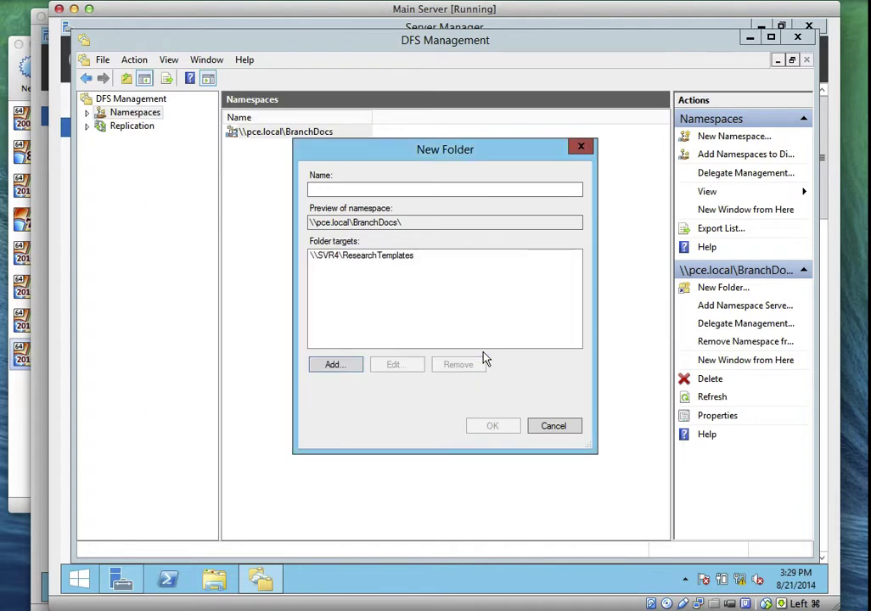
{"action": "left_click", "coordinate": [376, 185]}
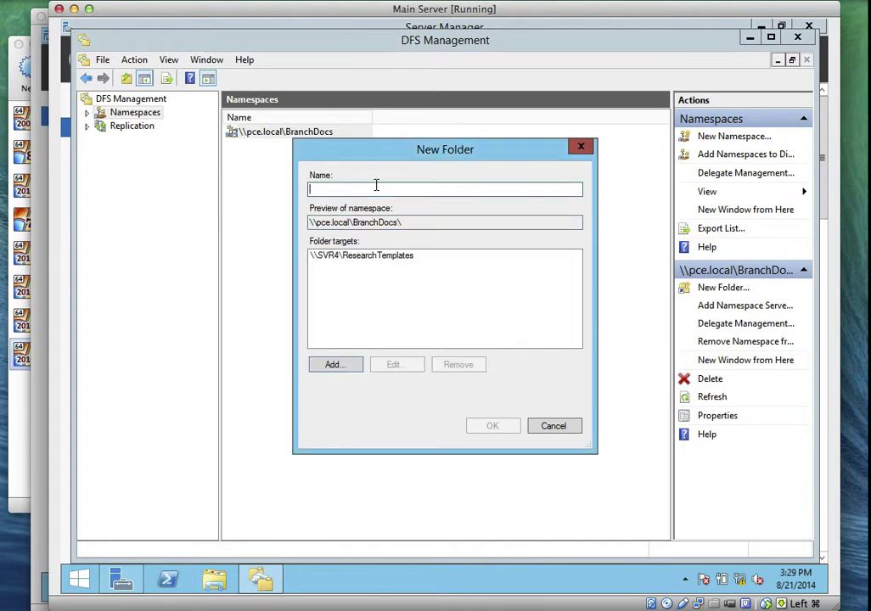
{"action": "type", "text": "R"}
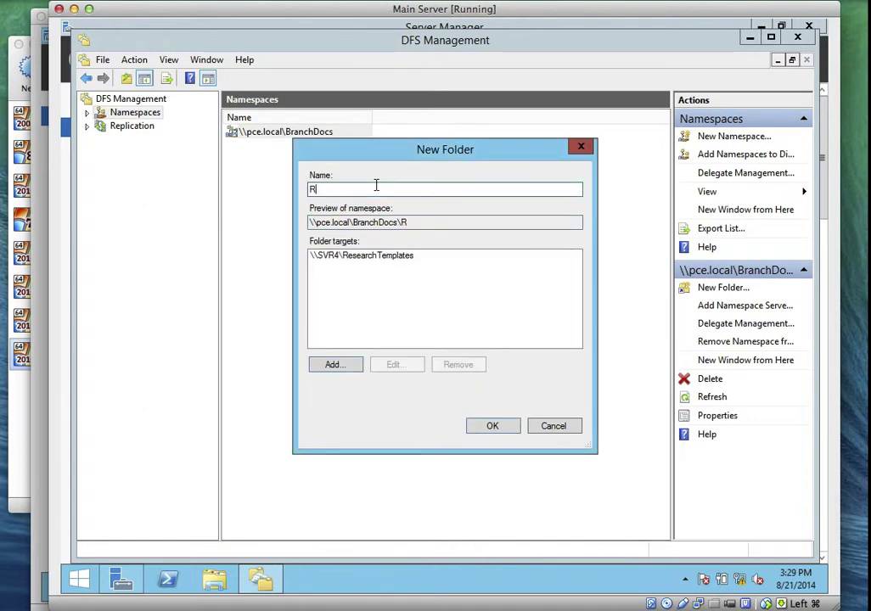
{"action": "type", "text": "esearchTemp"}
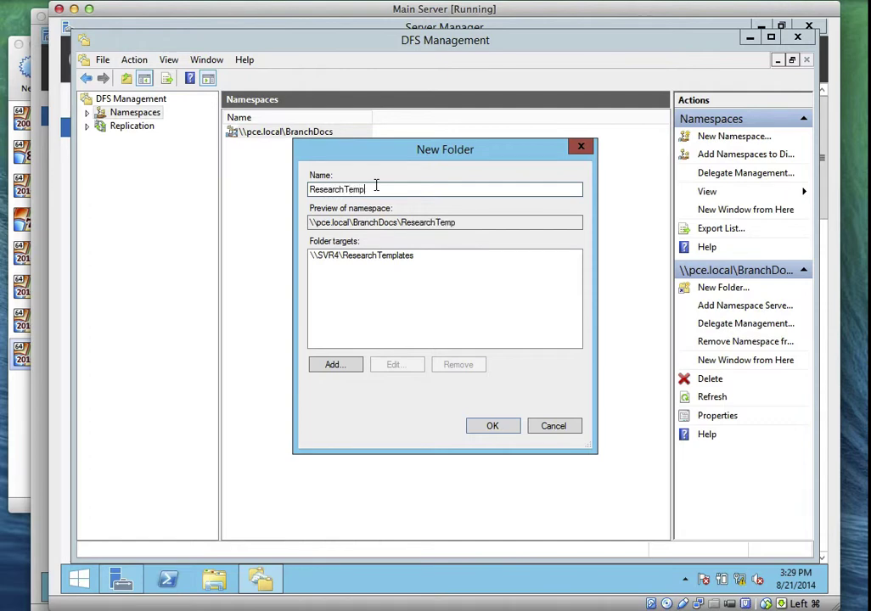
{"action": "type", "text": "lates"}
{"action": "left_click", "coordinate": [491, 425]}
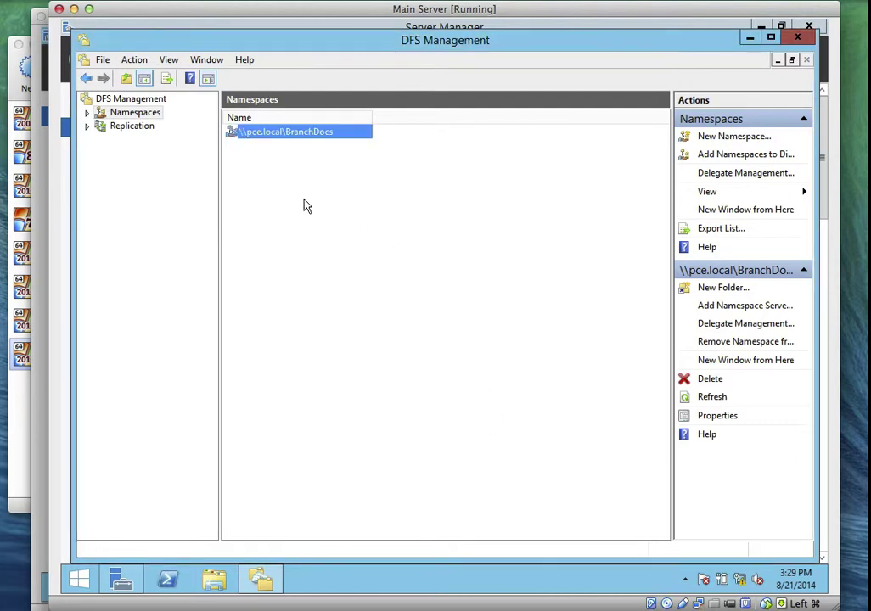
Step: Expand the \\pce.local\BranchDocs namespace in the tree and start another new folder in it
{"action": "left_click", "coordinate": [88, 114]}
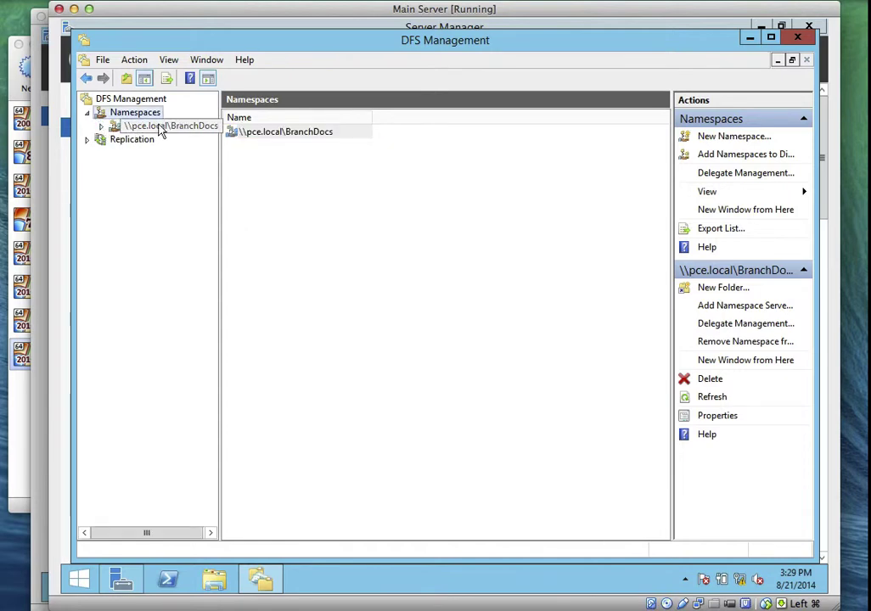
{"action": "left_click", "coordinate": [101, 126]}
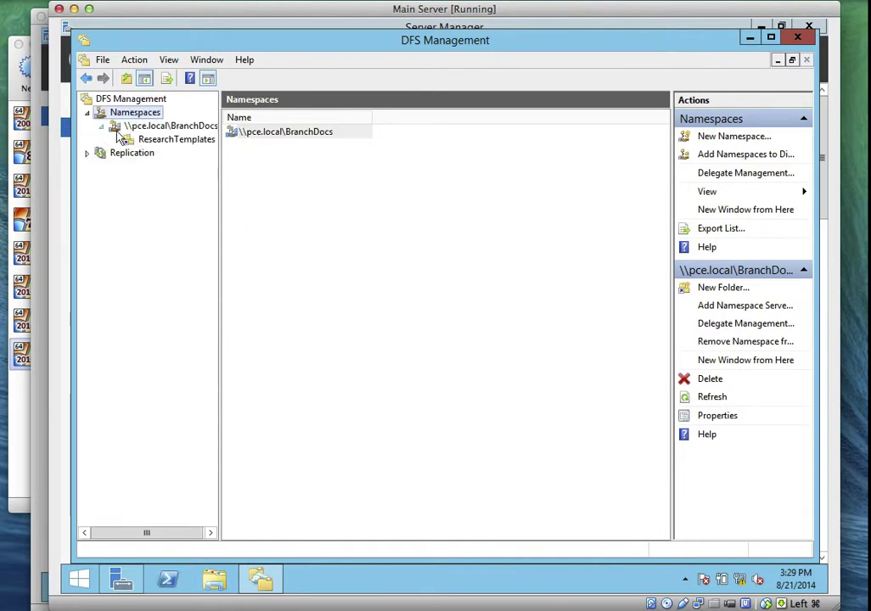
{"action": "left_click", "coordinate": [173, 127]}
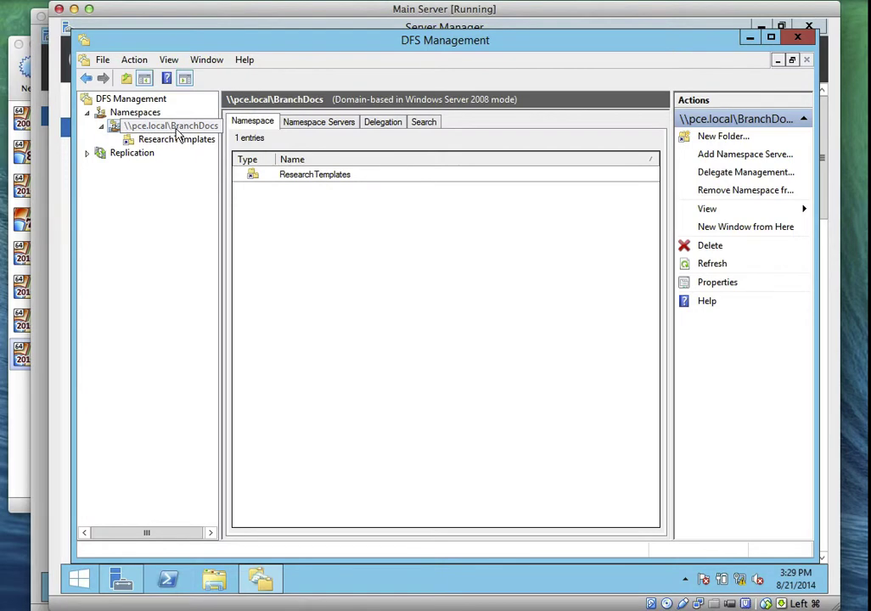
{"action": "right_click", "coordinate": [178, 133]}
{"action": "left_click", "coordinate": [216, 142]}
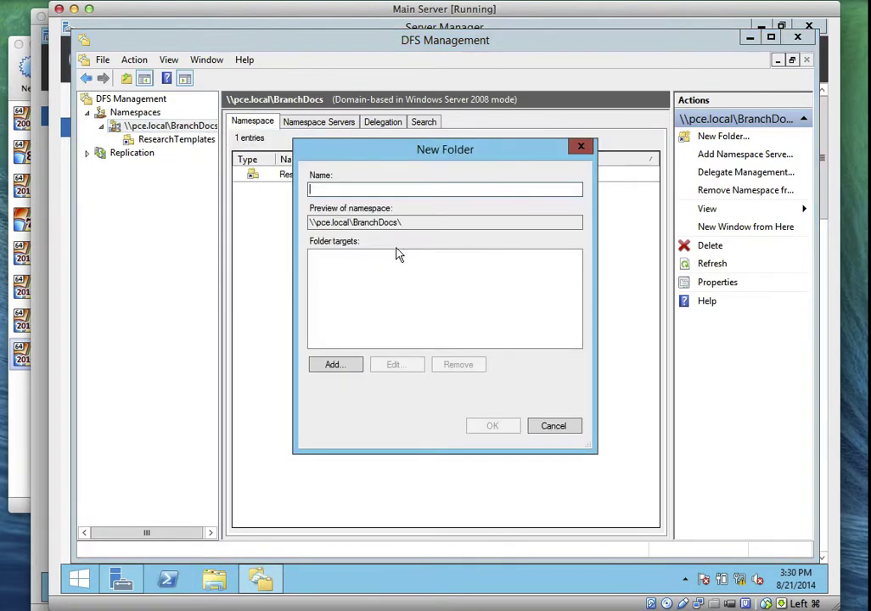
Step: Begin adding a folder target through a new share on SVR1 with the local path c:\BranchDocs\DataFiles
{"action": "left_click", "coordinate": [348, 367]}
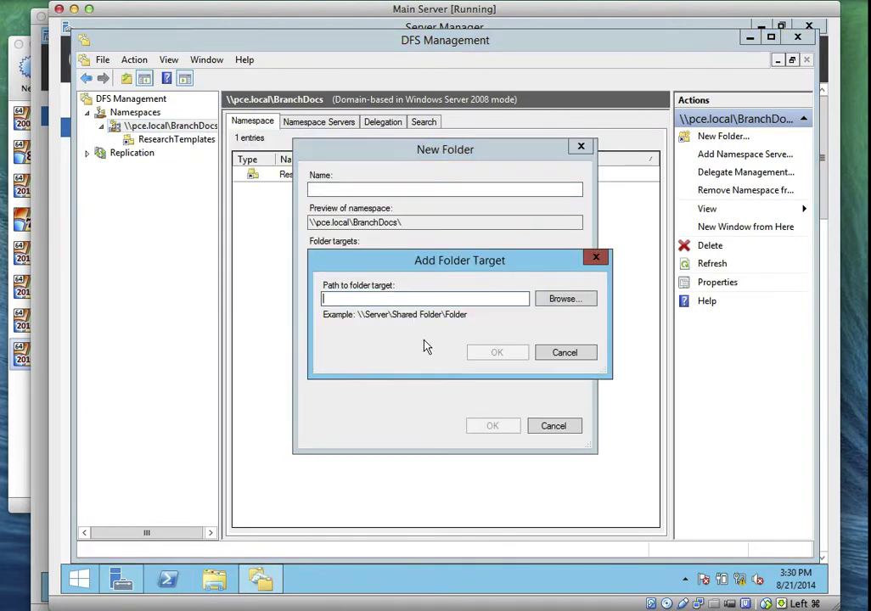
{"action": "left_click", "coordinate": [568, 300]}
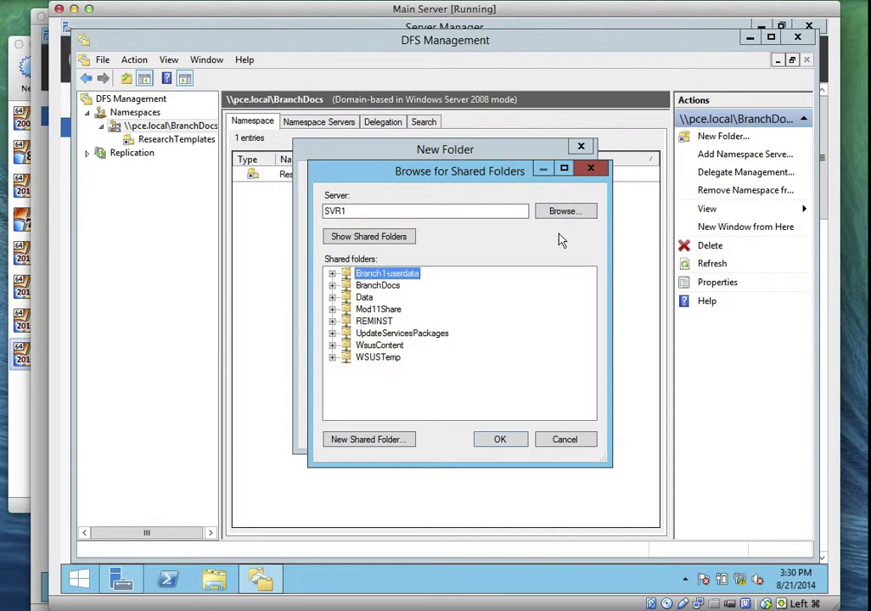
{"action": "left_click", "coordinate": [383, 447]}
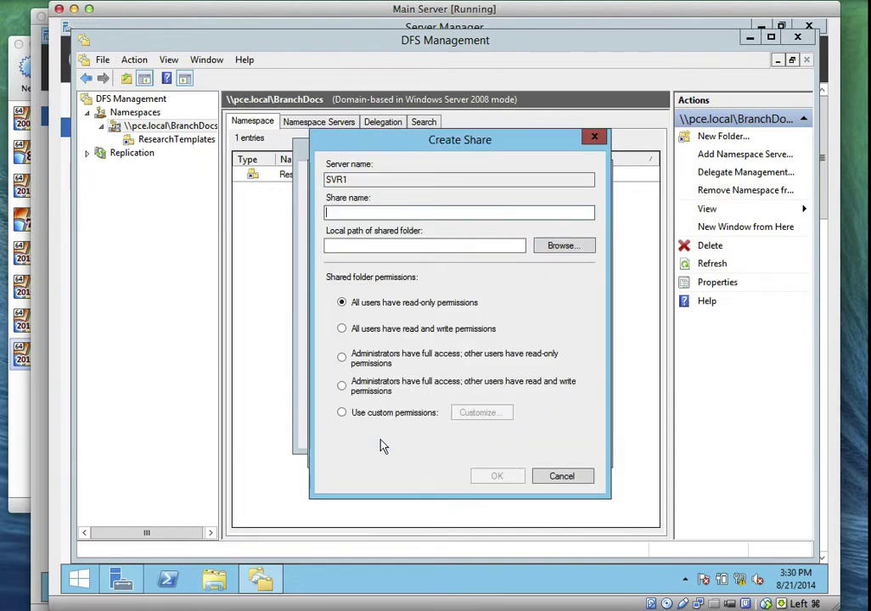
{"action": "left_click", "coordinate": [564, 251]}
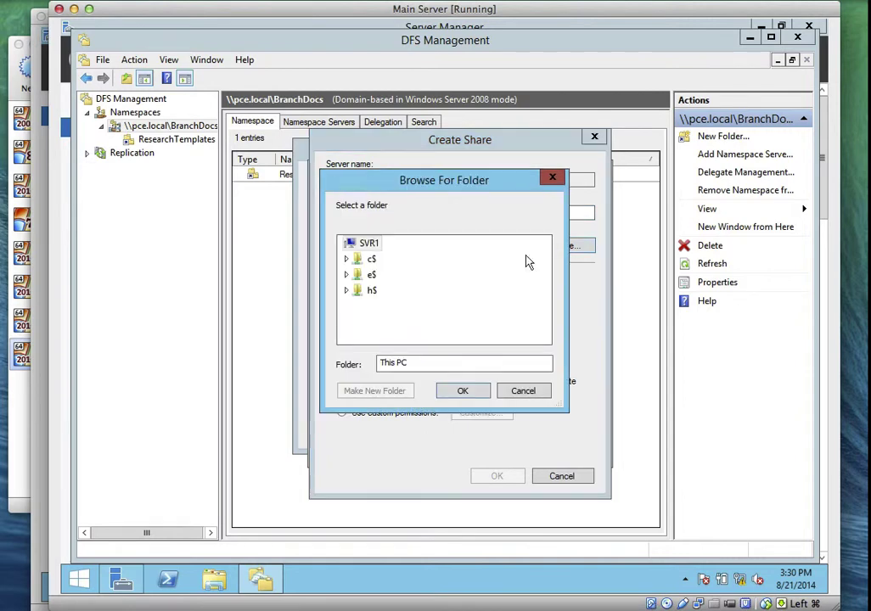
{"action": "left_click", "coordinate": [347, 259]}
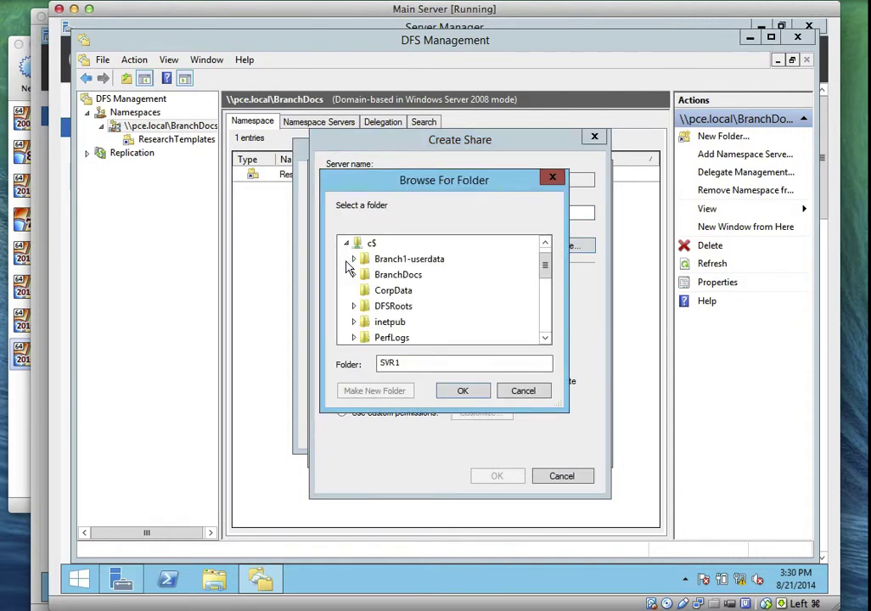
{"action": "left_click", "coordinate": [354, 275]}
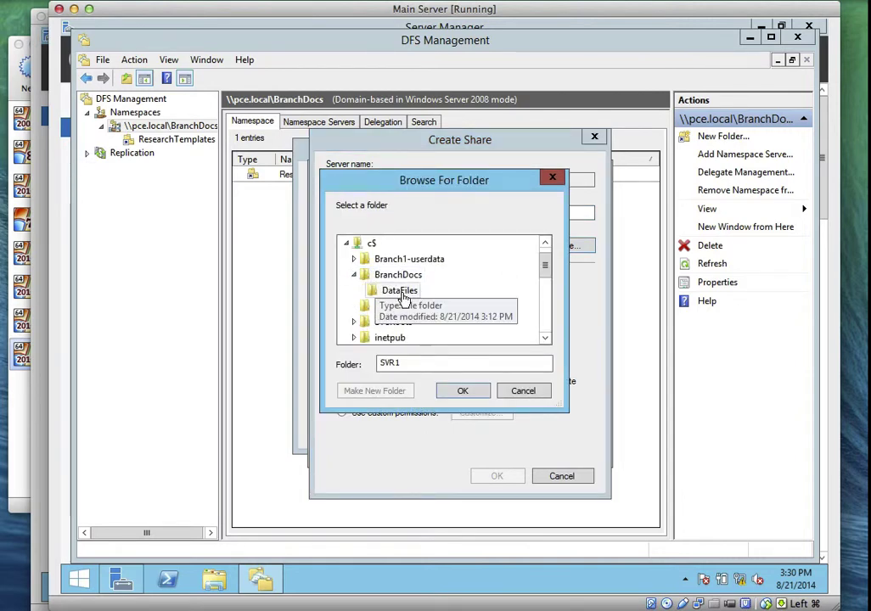
{"action": "left_click", "coordinate": [401, 291]}
{"action": "left_click", "coordinate": [465, 391]}
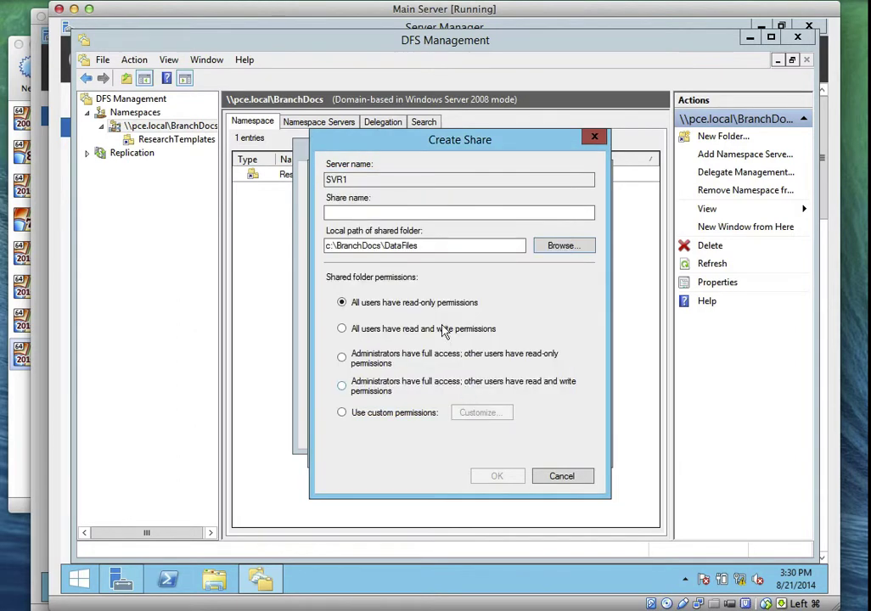
Step: Name the share DataFiles and create it with read and write permissions for all users
{"action": "left_click", "coordinate": [405, 213]}
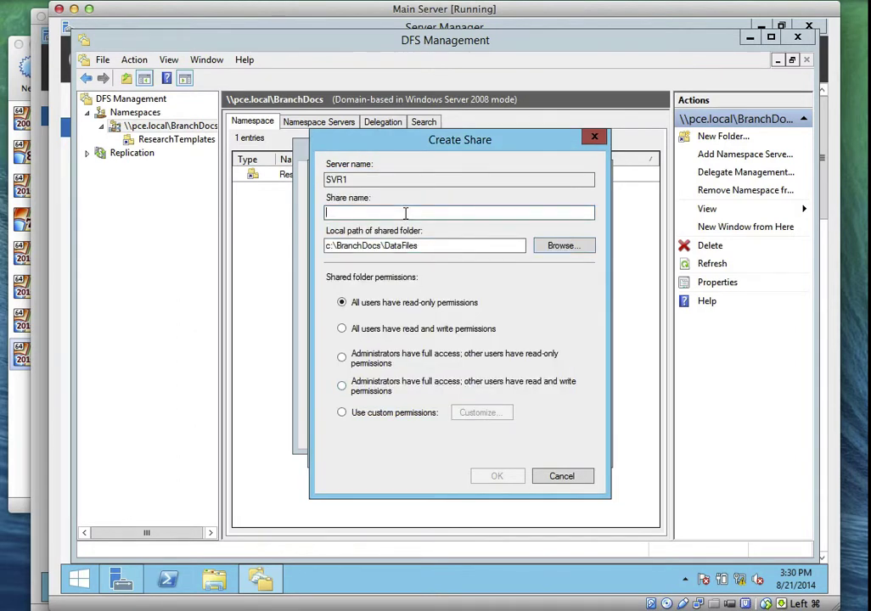
{"action": "type", "text": "DataFi"}
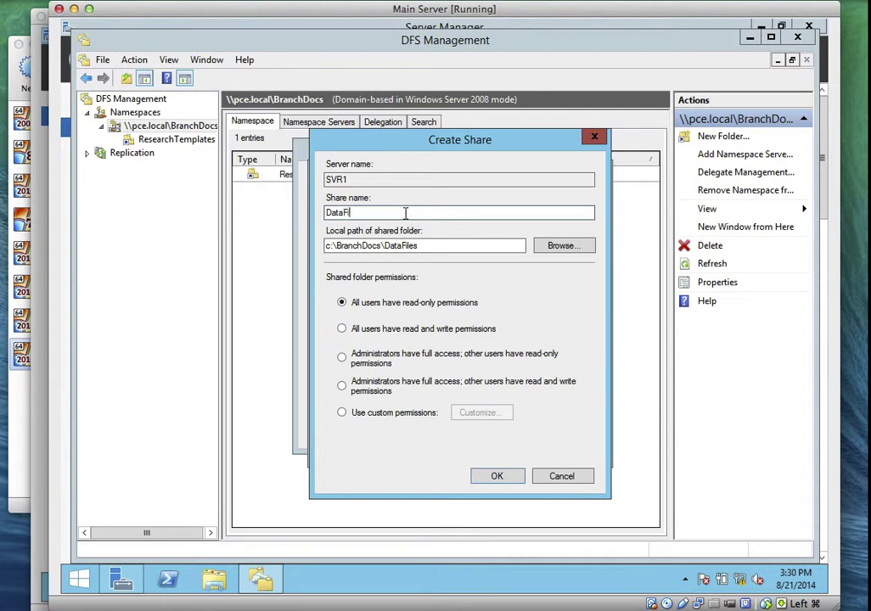
{"action": "type", "text": "les"}
{"action": "left_click", "coordinate": [344, 330]}
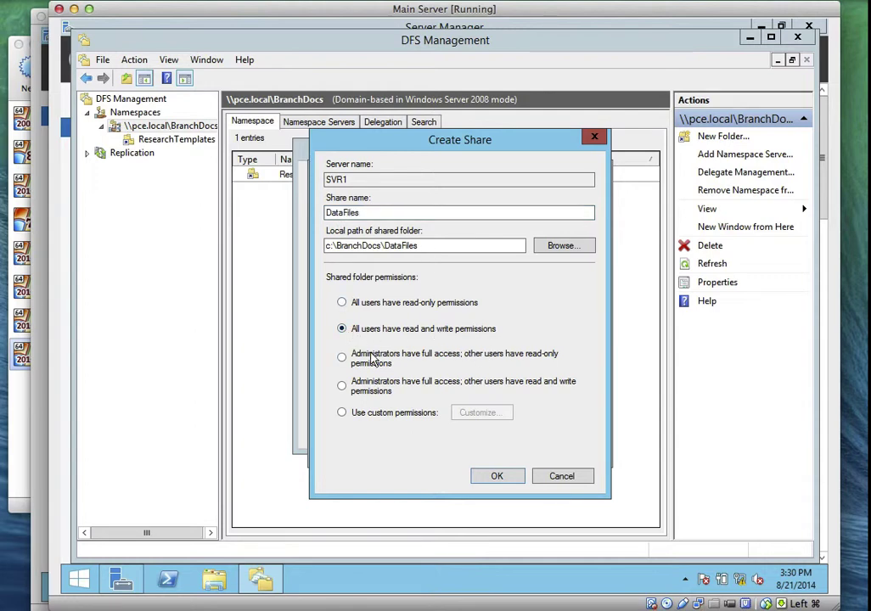
{"action": "left_click", "coordinate": [509, 477]}
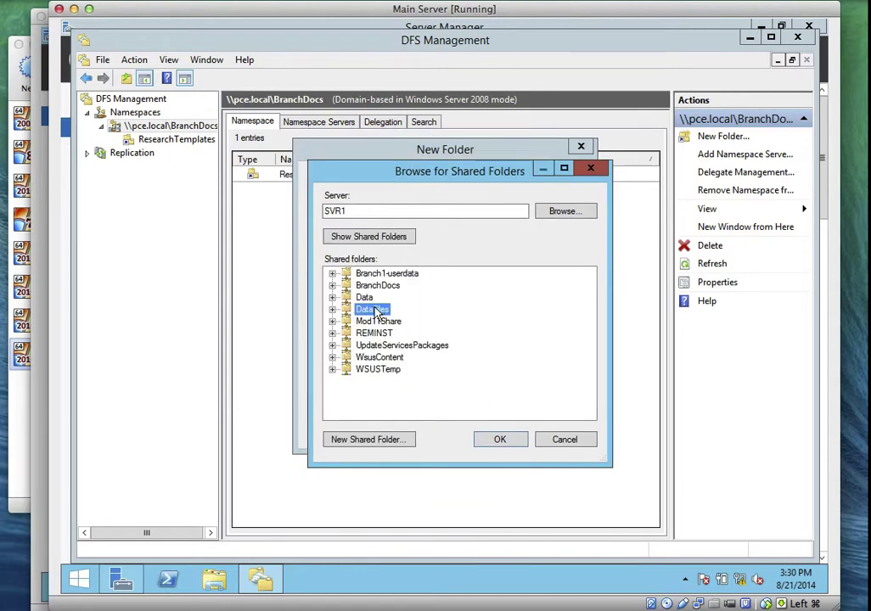
Step: Add \\SVR1\DataFiles as the folder target and create the namespace folder with the name DataFiles
{"action": "left_click", "coordinate": [499, 438]}
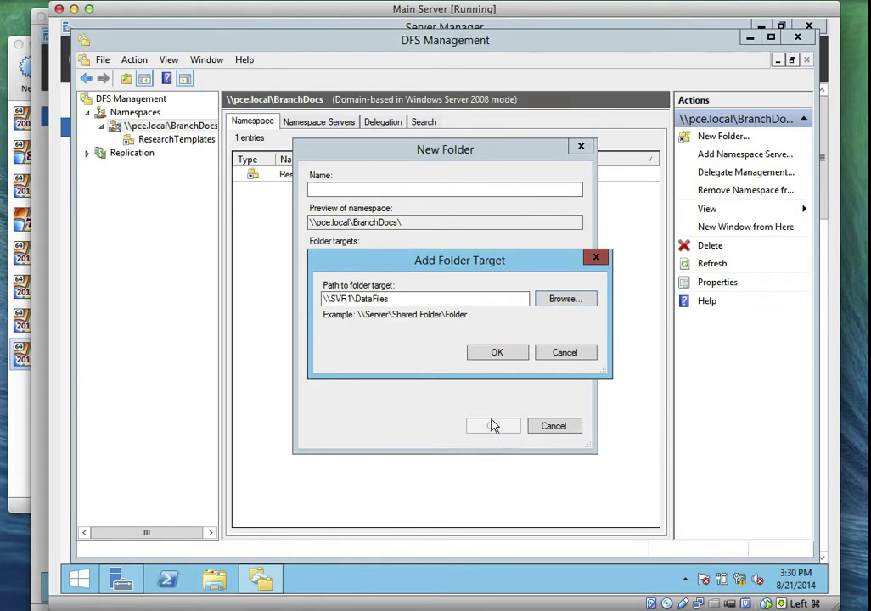
{"action": "left_click", "coordinate": [495, 353]}
{"action": "left_click", "coordinate": [359, 188]}
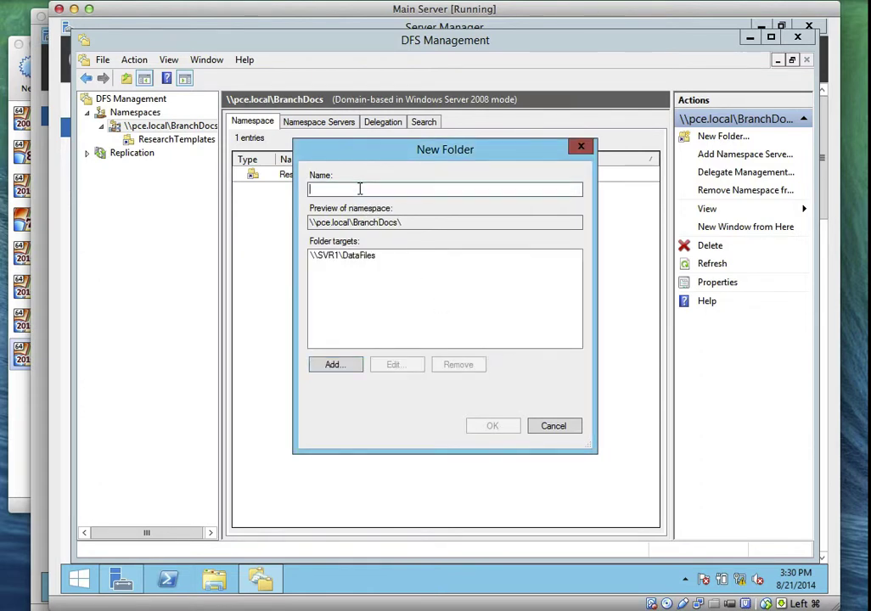
{"action": "type", "text": "Data"}
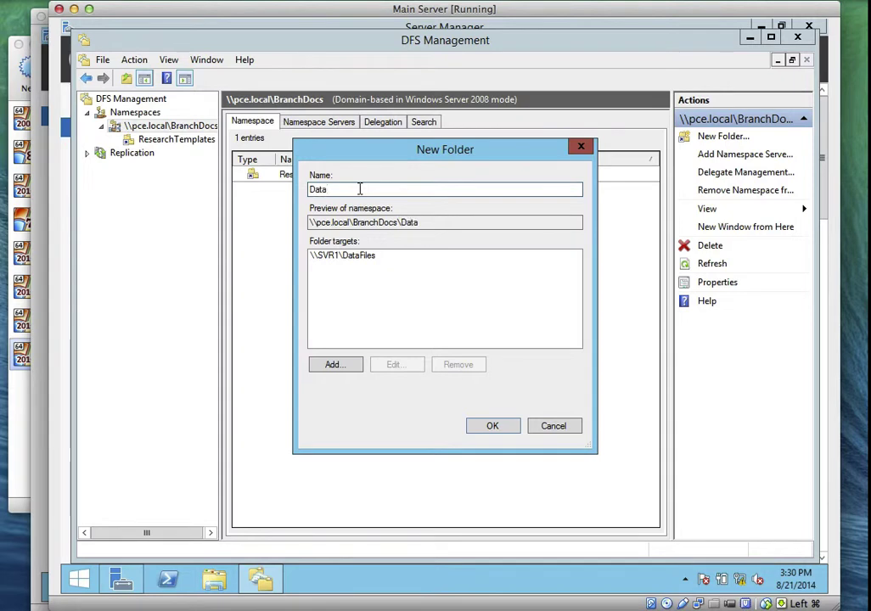
{"action": "type", "text": "Files"}
{"action": "left_click", "coordinate": [490, 426]}
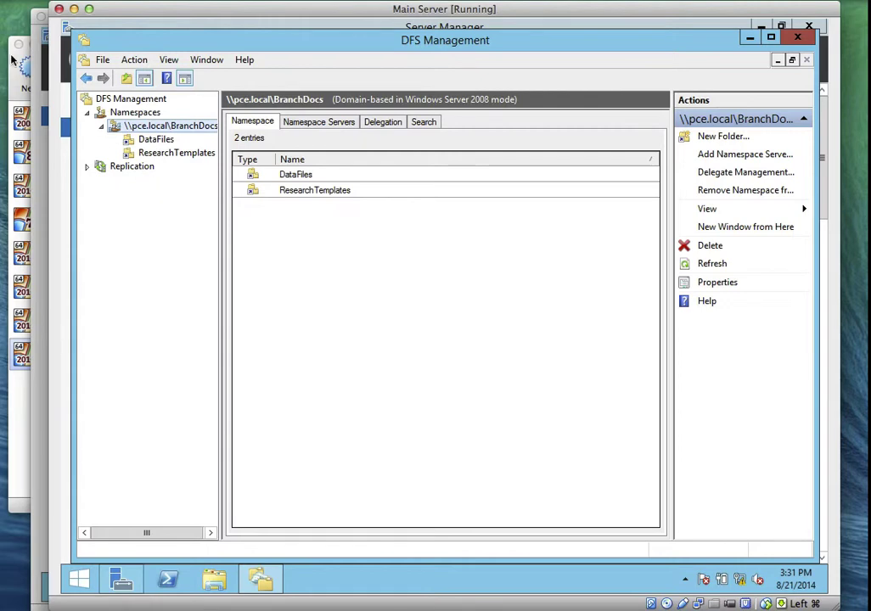
Step: Show the list of DFS namespaces, and open the network path \\pce.local\BranchDocs in File Explorer on the main server
{"action": "left_click", "coordinate": [134, 112]}
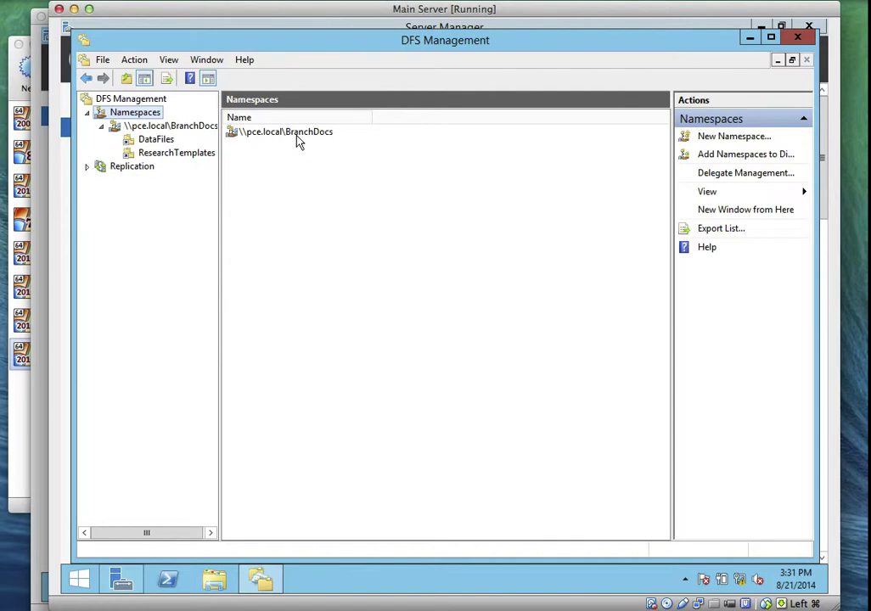
{"action": "left_click", "coordinate": [213, 584]}
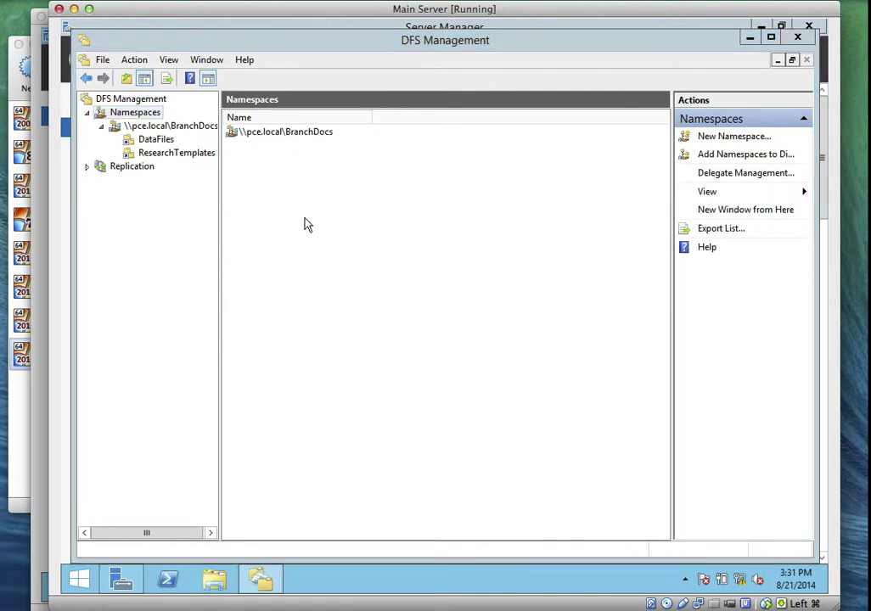
{"action": "left_click", "coordinate": [320, 163]}
{"action": "type", "text": "\\\\\\"}
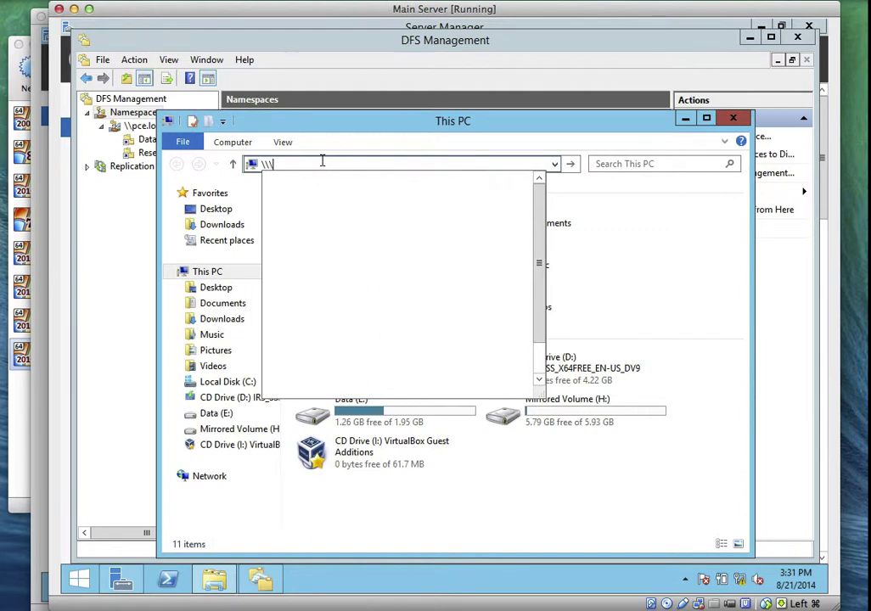
{"action": "key", "text": "BackSpace"}
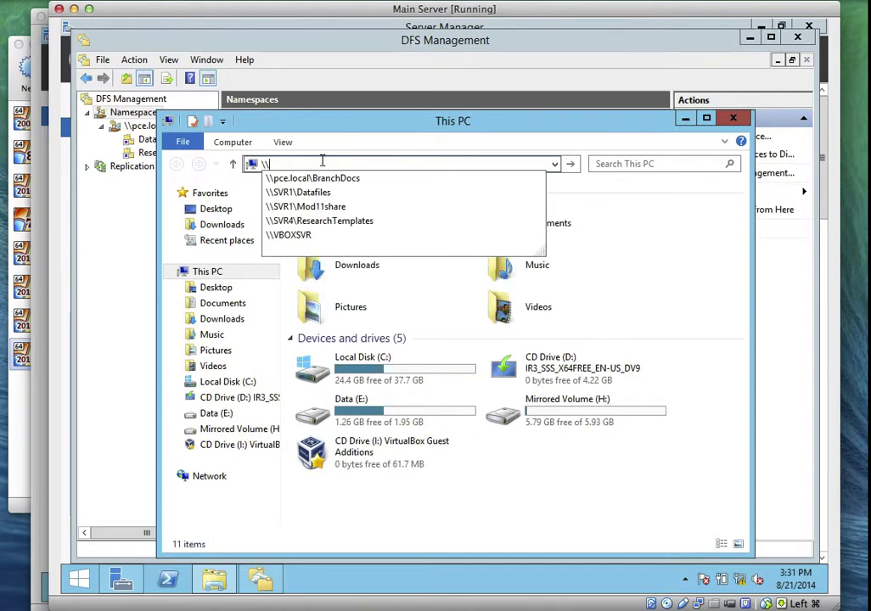
{"action": "type", "text": "pce"}
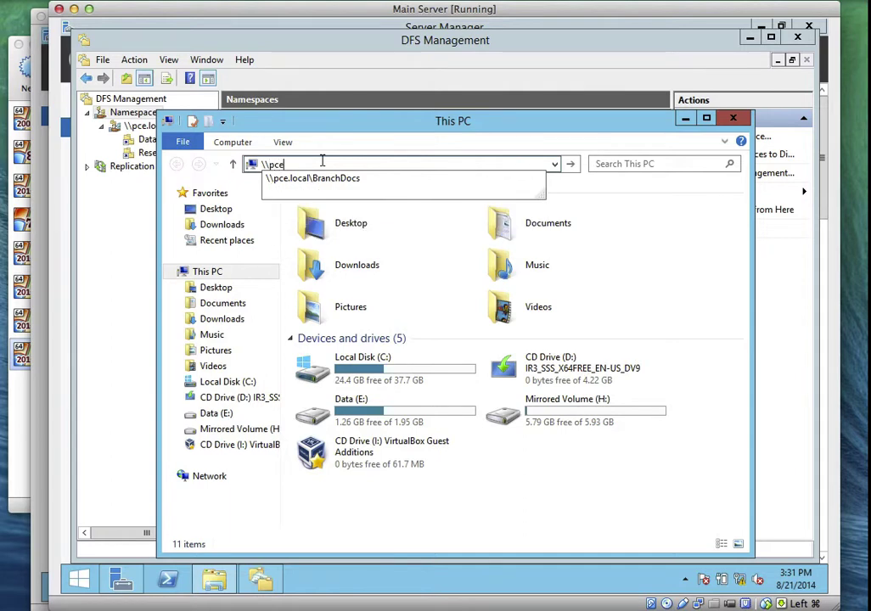
{"action": "type", "text": ".local\\"}
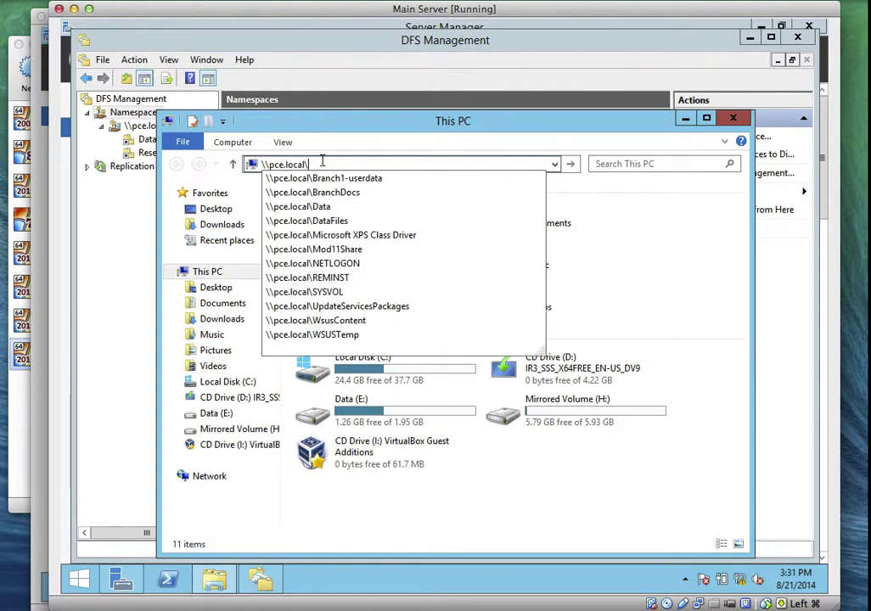
{"action": "type", "text": "Br"}
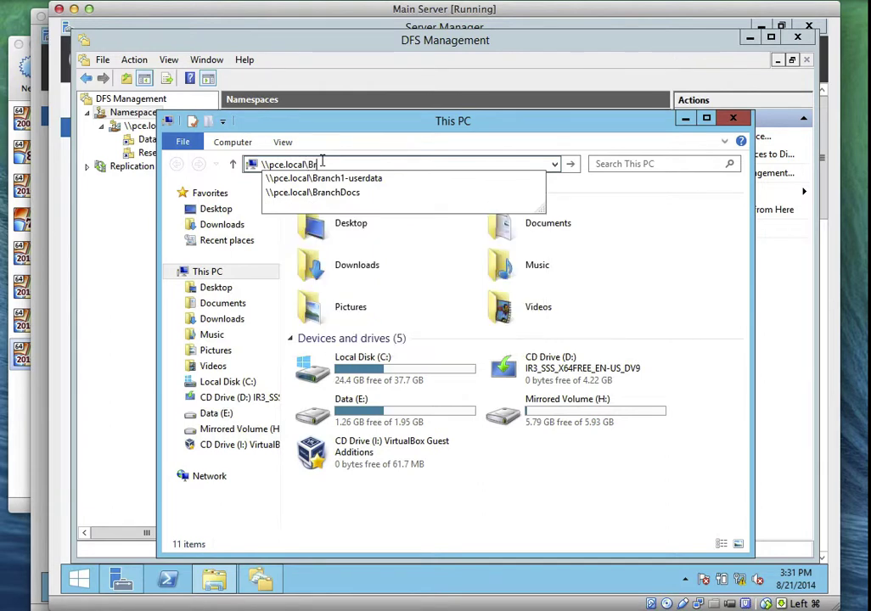
{"action": "type", "text": "anchDocs"}
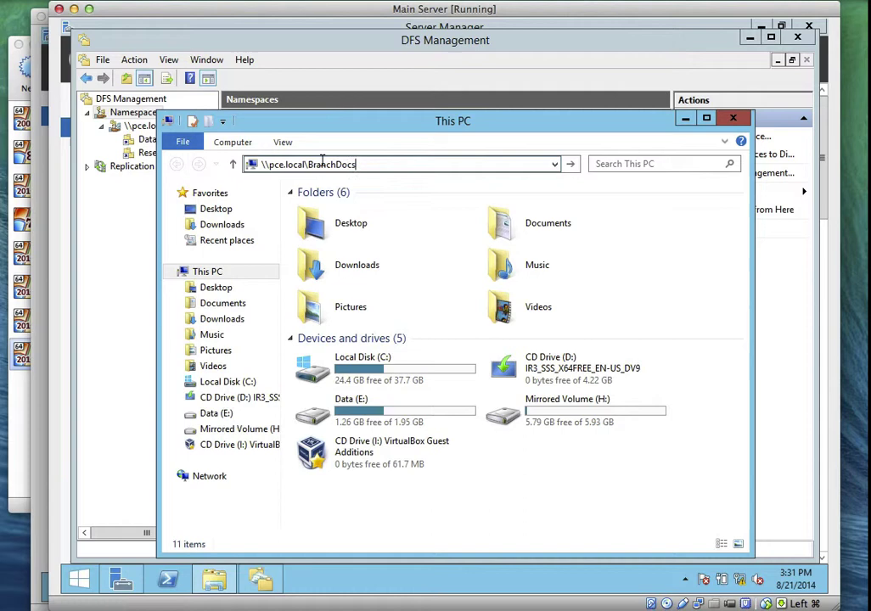
{"action": "key", "text": "Return"}
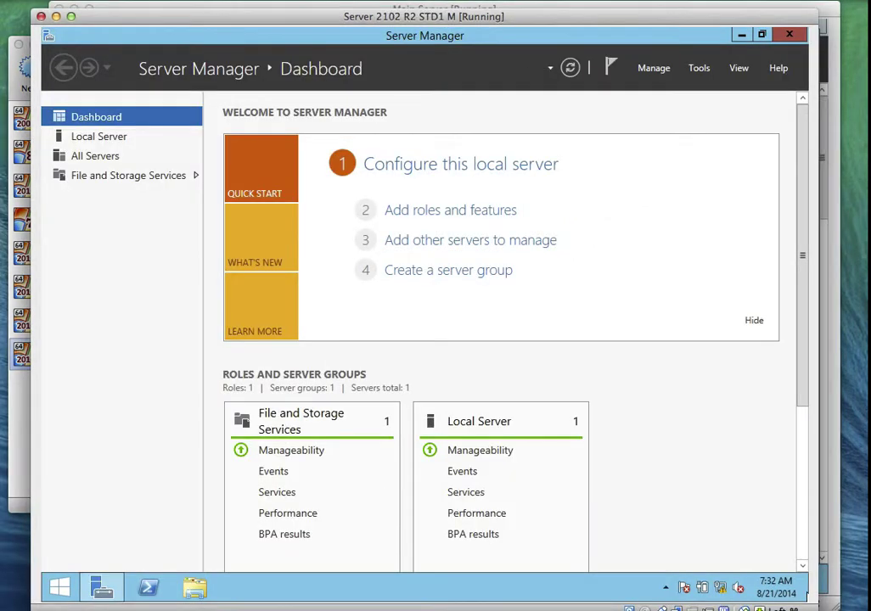
Step: Open File Explorer on the Server 2102 R2 STD1 M machine and go to the network path \\pce.local\BranchDocs
{"action": "left_click", "coordinate": [194, 585]}
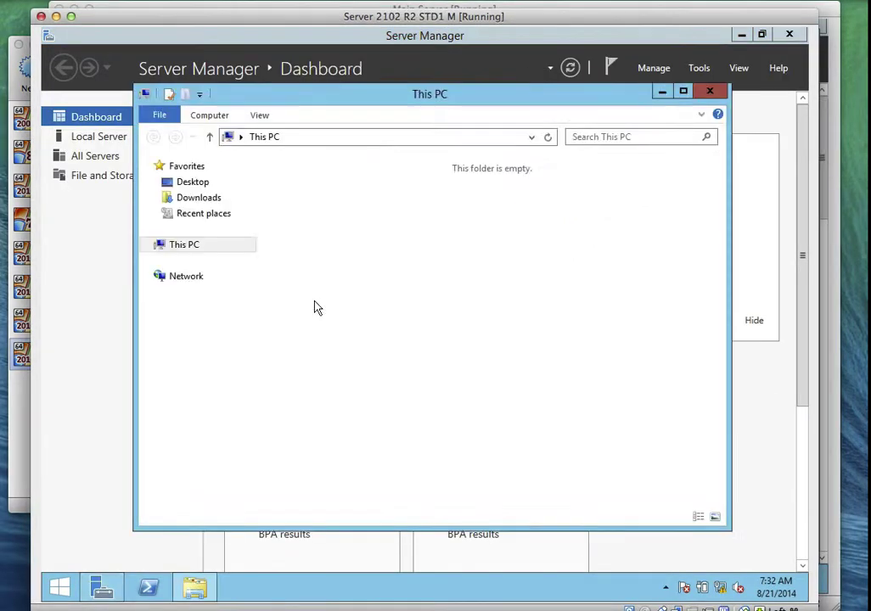
{"action": "left_click", "coordinate": [385, 137]}
{"action": "type", "text": "\\\\"}
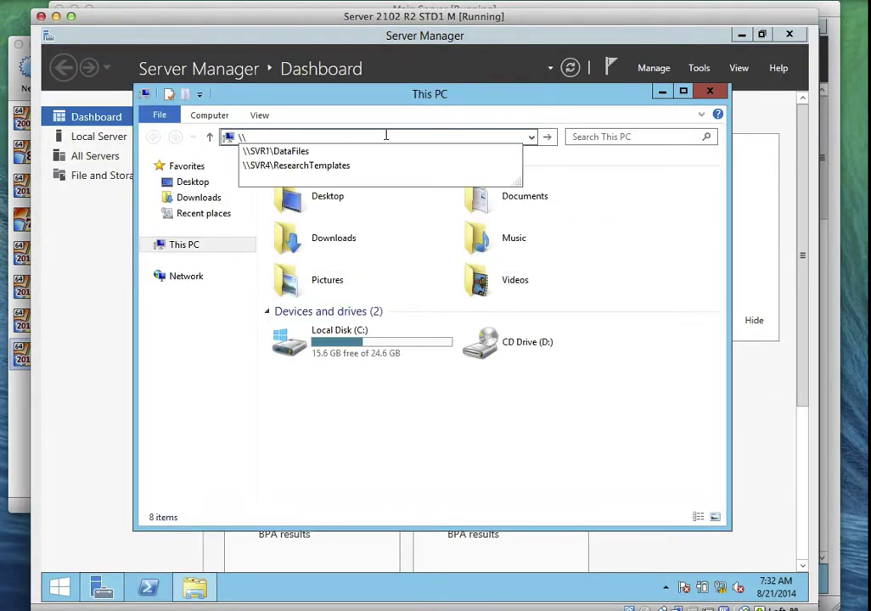
{"action": "type", "text": "pce.l"}
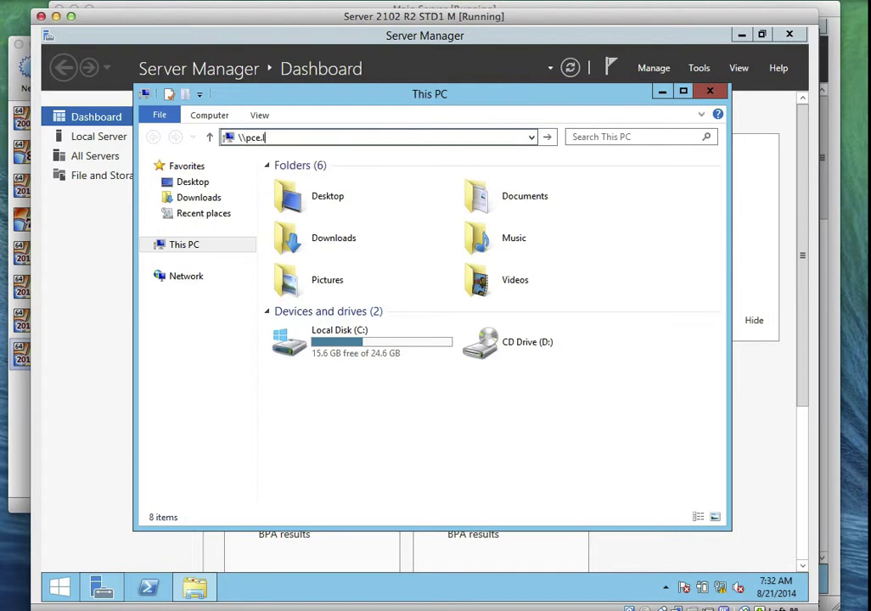
{"action": "type", "text": "ocal\\"}
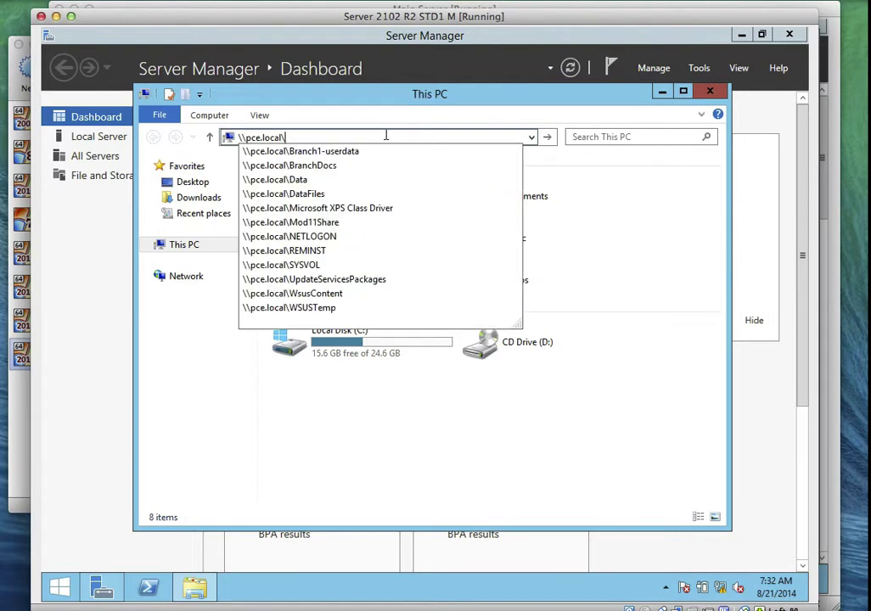
{"action": "type", "text": "Branc"}
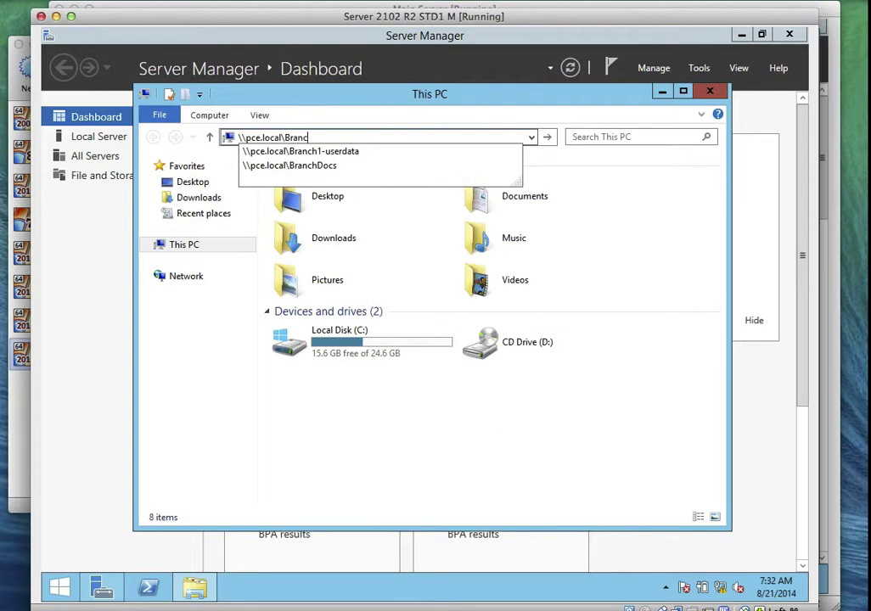
{"action": "type", "text": "hDocs"}
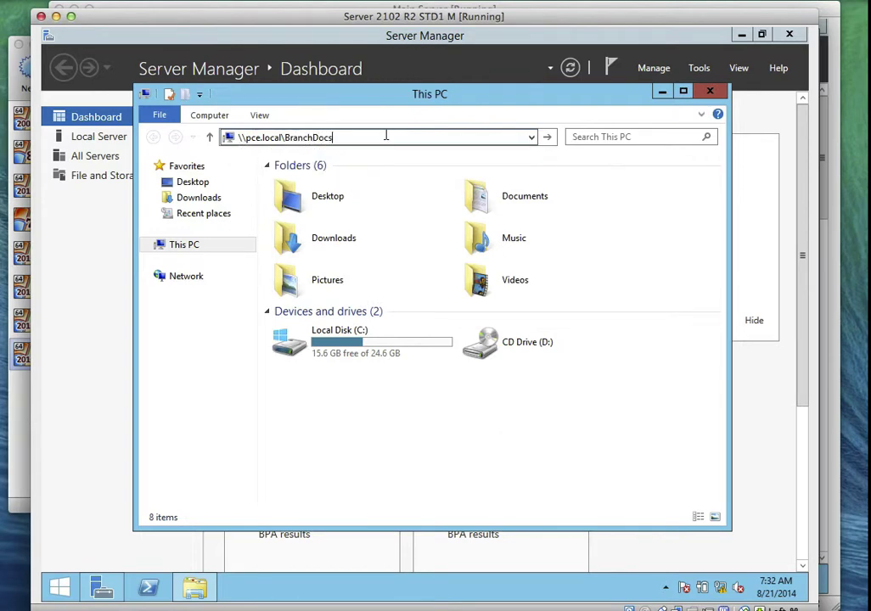
{"action": "key", "text": "Return"}
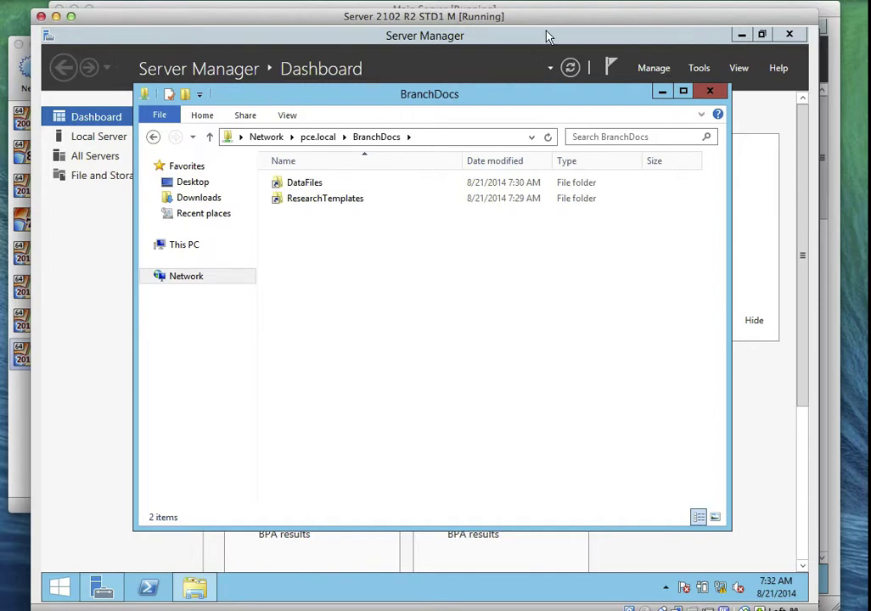
{"action": "left_click", "coordinate": [684, 5]}
{"action": "left_click", "coordinate": [686, 21]}
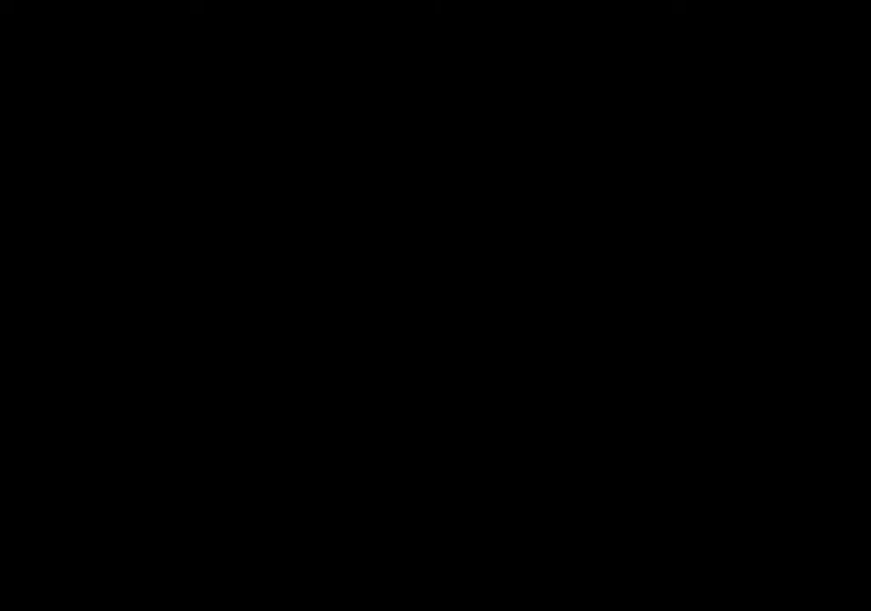